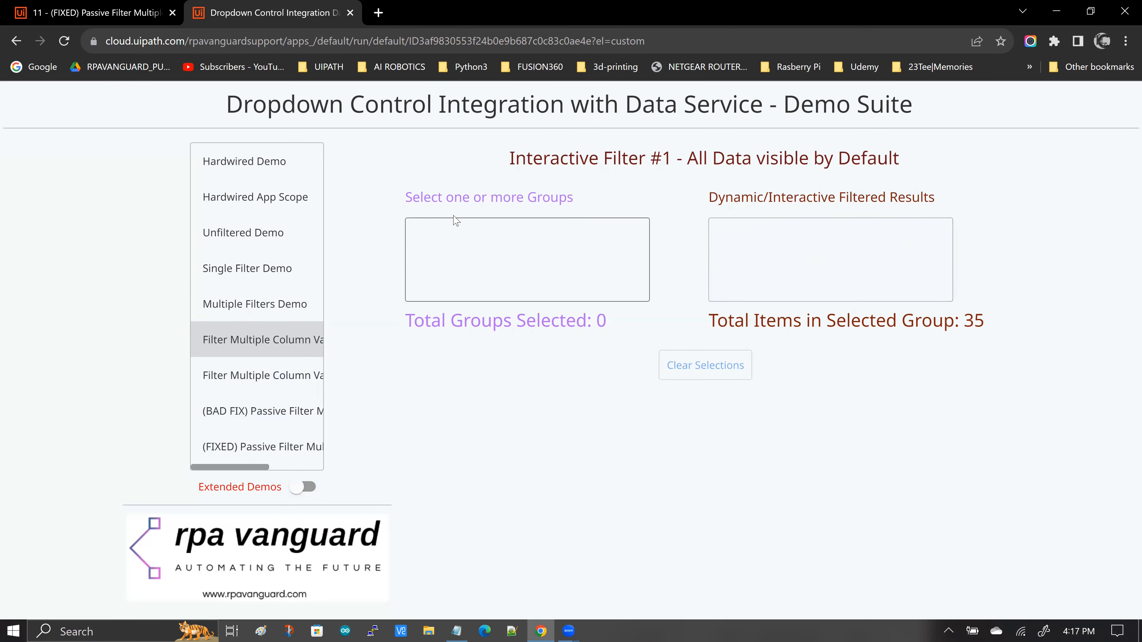
# Review the available group choices and scroll through the full results list with no group selected
pyautogui.click(569, 270)
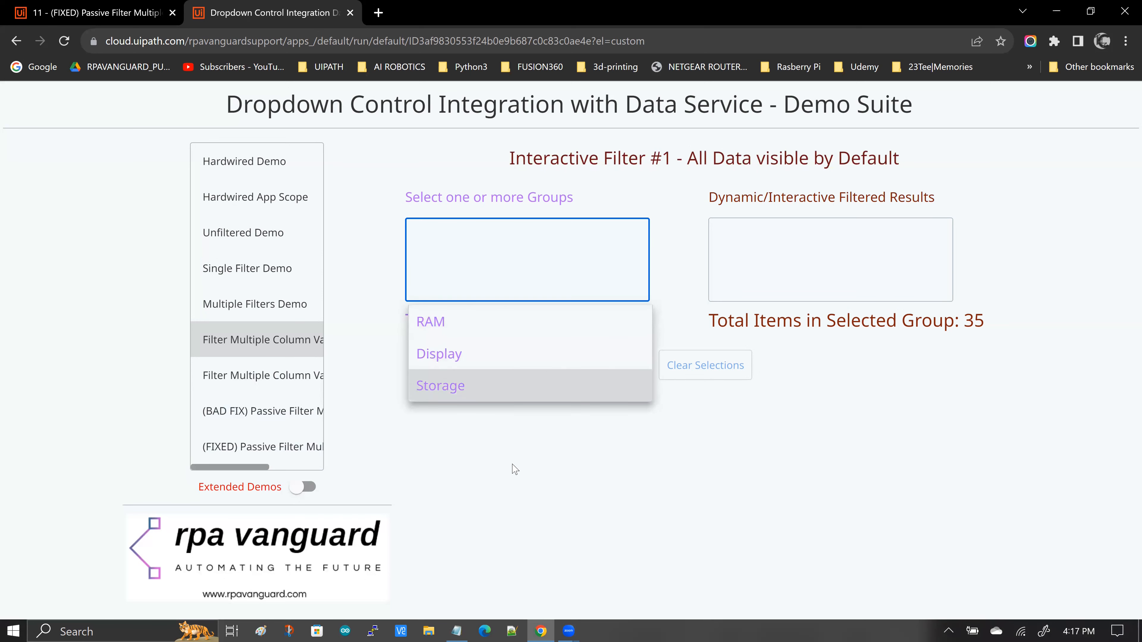
pyautogui.click(937, 257)
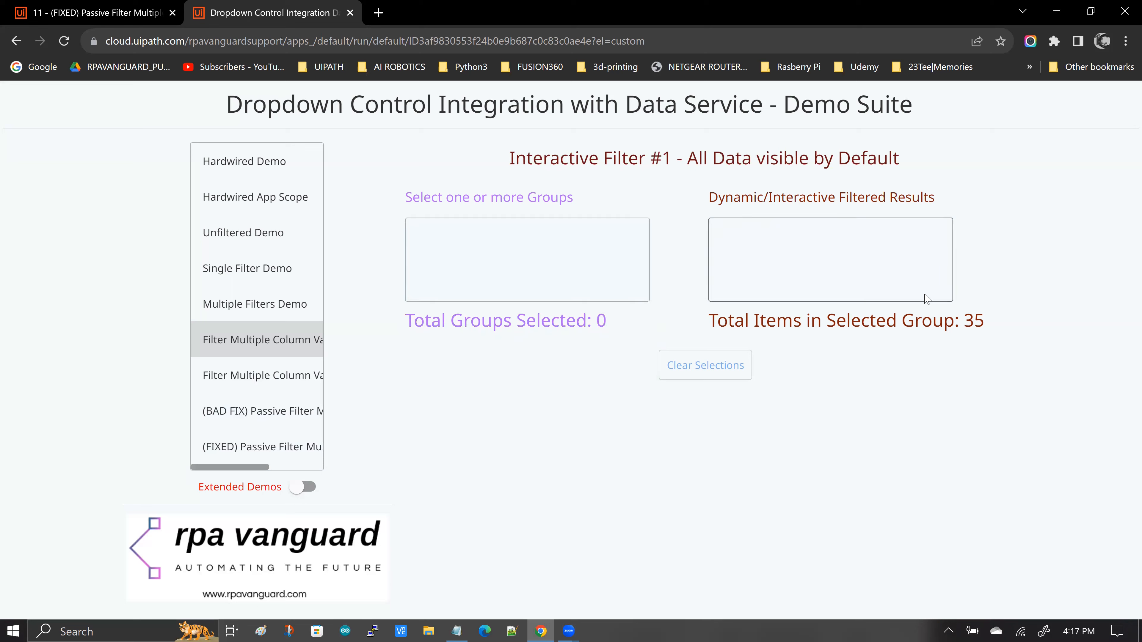
pyautogui.click(902, 264)
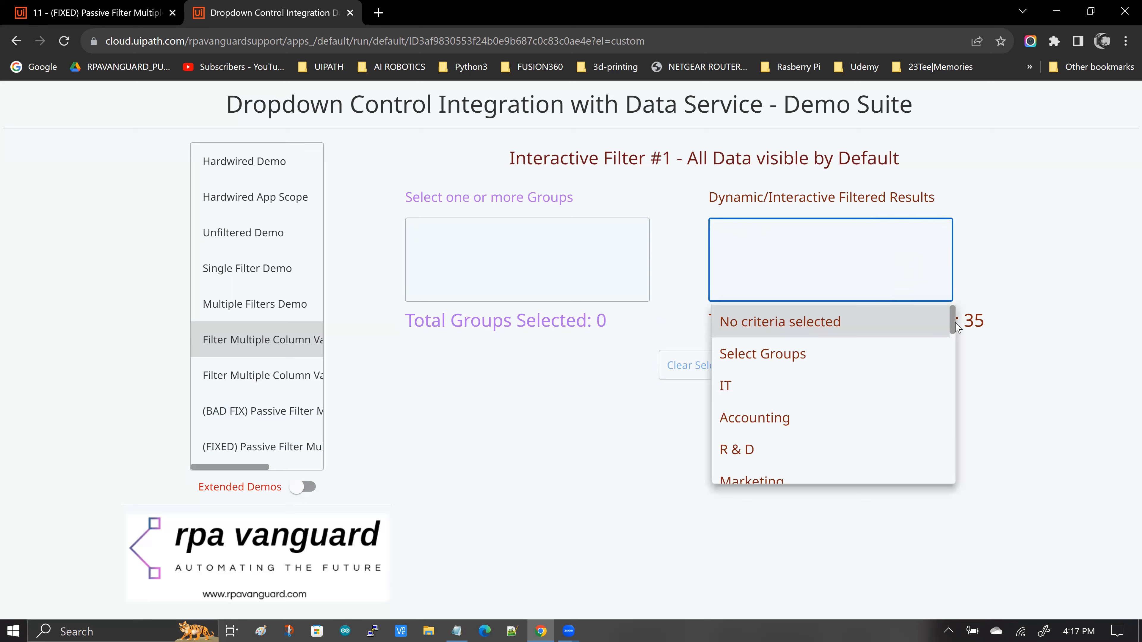
pyautogui.moveTo(954, 326); pyautogui.dragTo(956, 479)
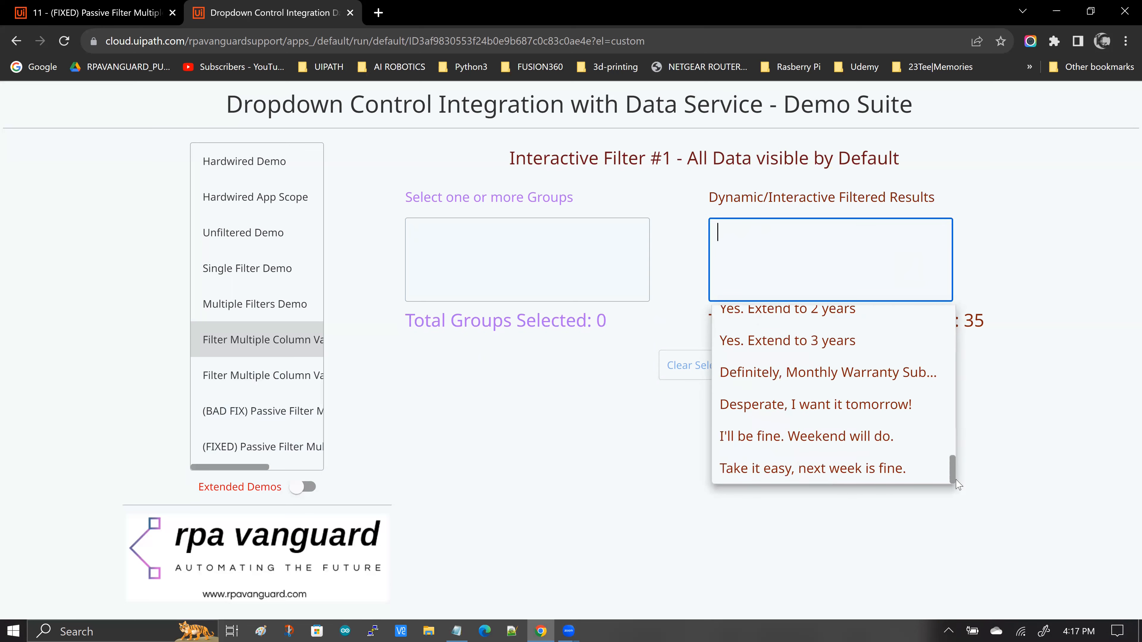
pyautogui.moveTo(958, 347); pyautogui.dragTo(956, 307)
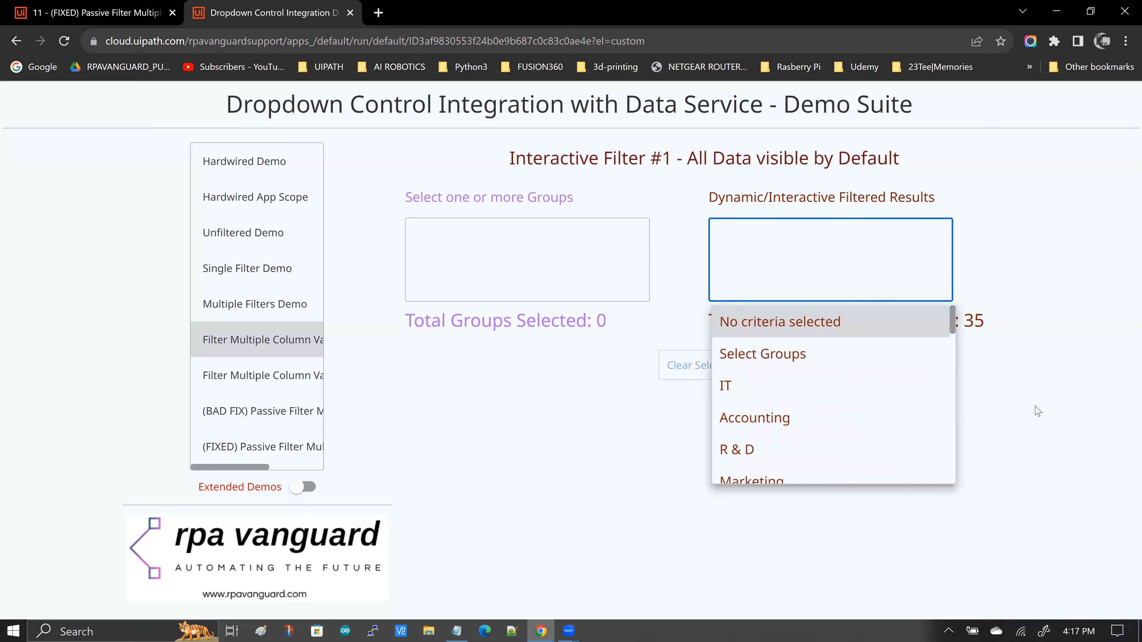
pyautogui.click(1024, 412)
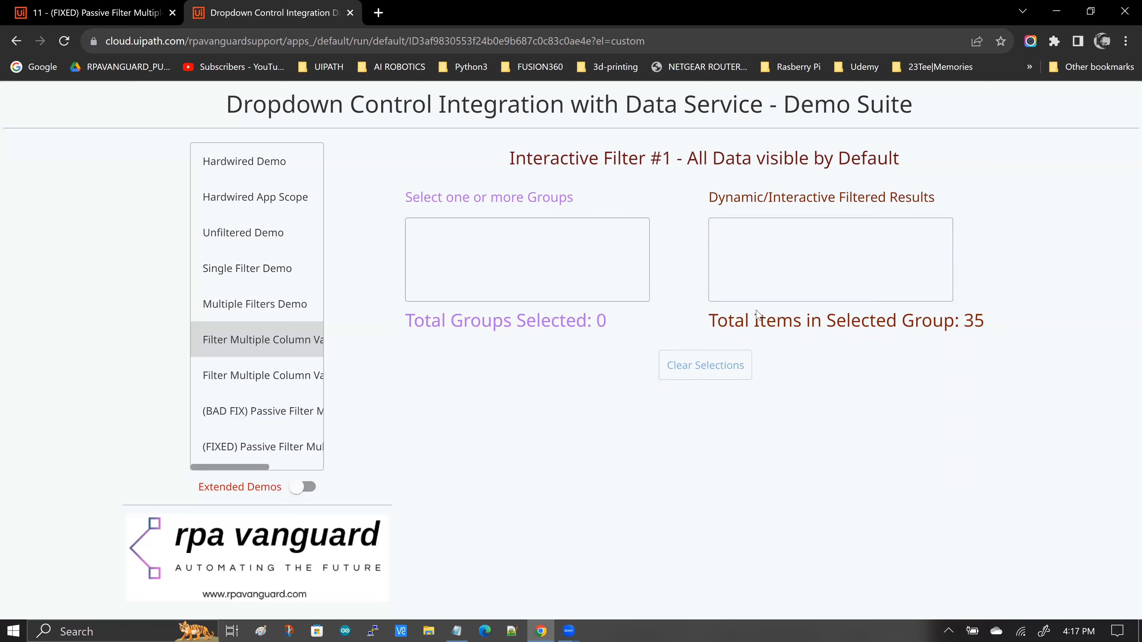
# Highlight the item total beneath the filtered results to examine the count for the unfiltered list
pyautogui.moveTo(712, 325); pyautogui.dragTo(987, 324)
pyautogui.click(958, 428)
pyautogui.click(840, 239)
pyautogui.click(1001, 371)
pyautogui.moveTo(715, 333); pyautogui.dragTo(899, 351)
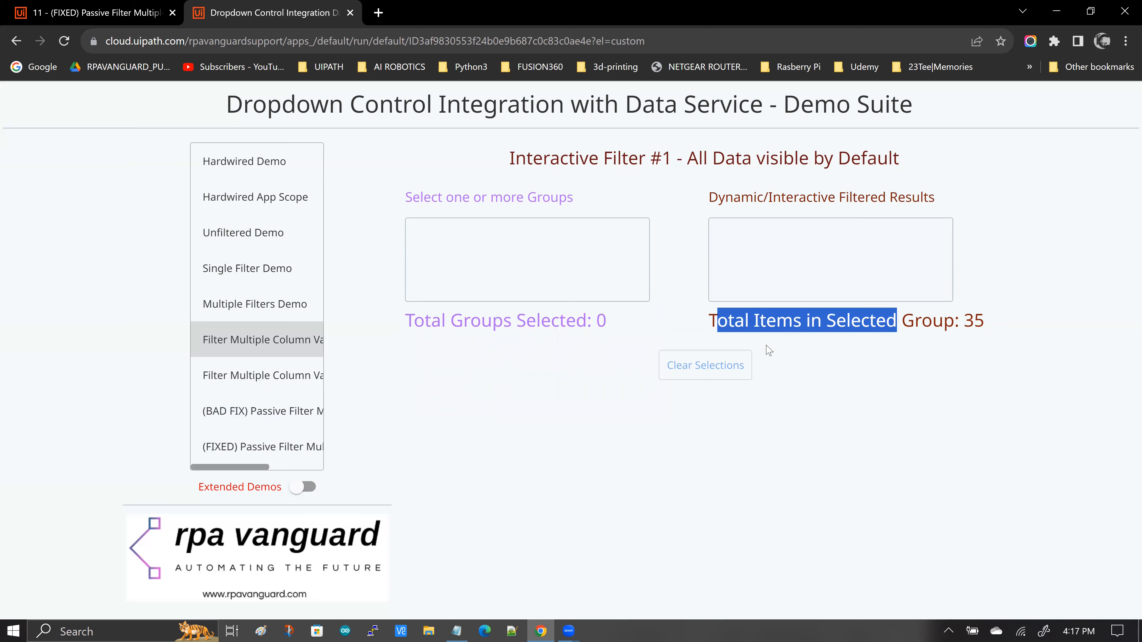
pyautogui.click(767, 350)
pyautogui.moveTo(707, 324); pyautogui.dragTo(991, 323)
pyautogui.click(914, 467)
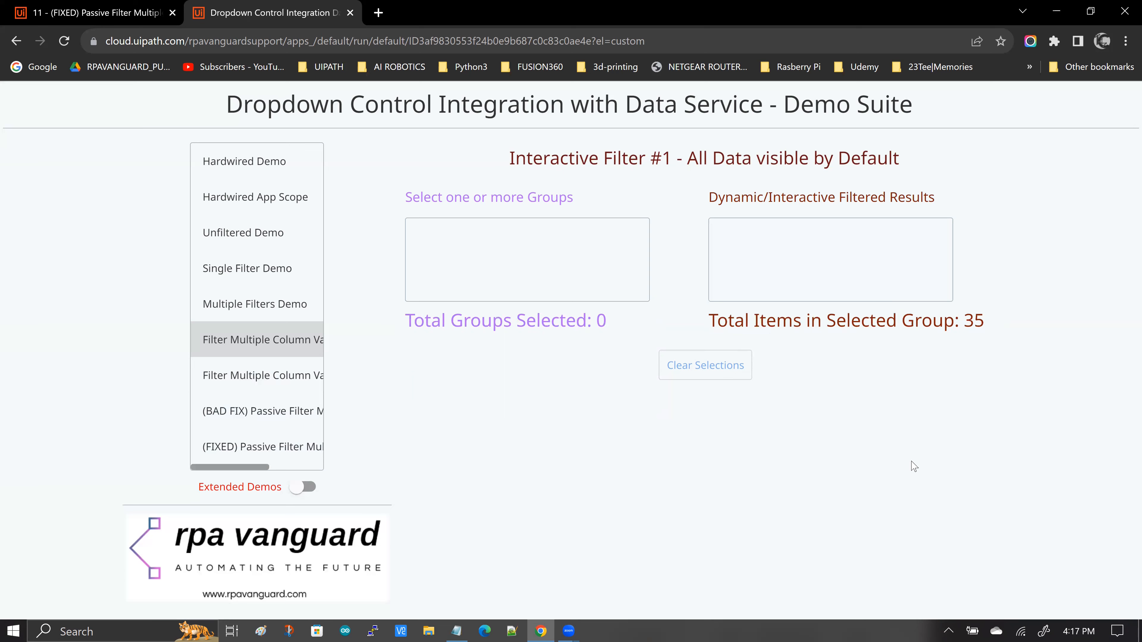
# Select the RAM and Storage groups and show the filtered results list for them
pyautogui.click(513, 264)
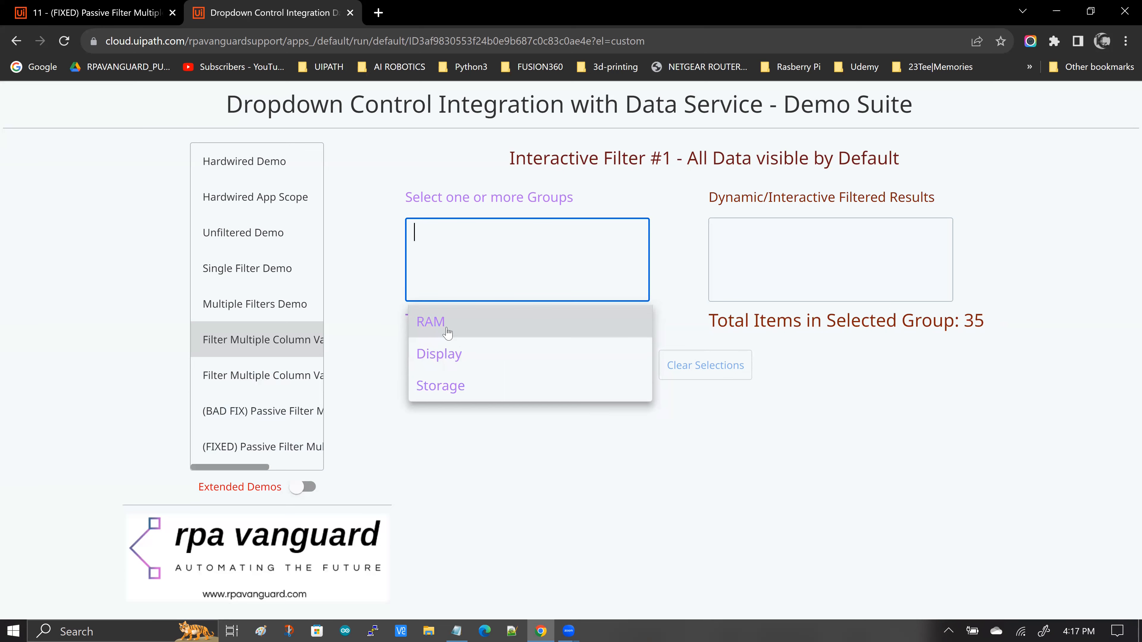
pyautogui.click(492, 332)
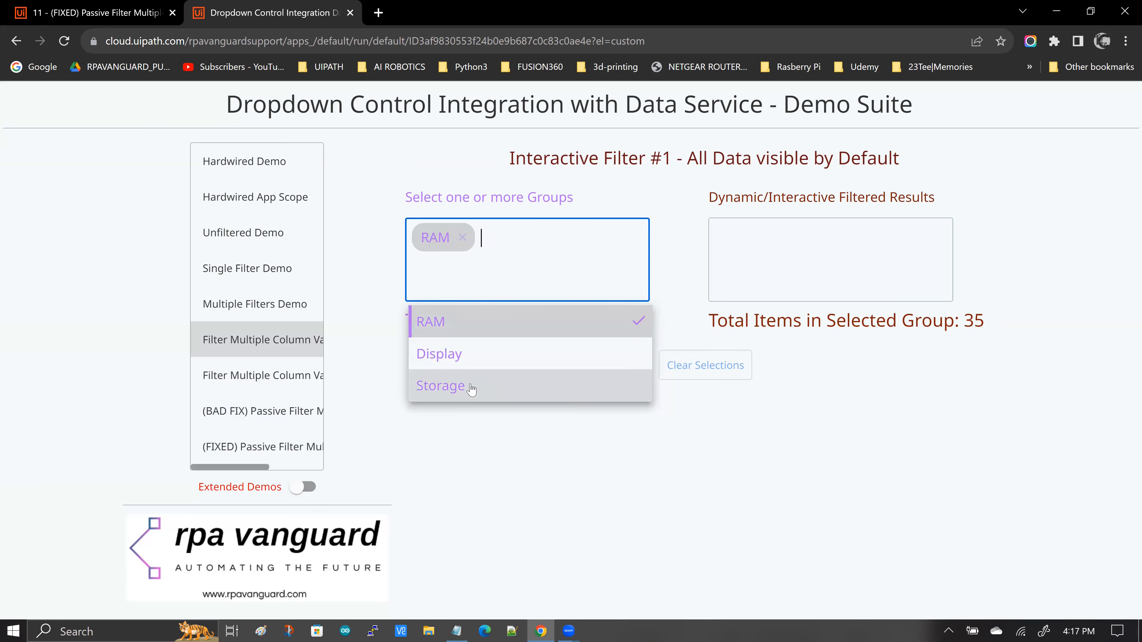
pyautogui.click(471, 389)
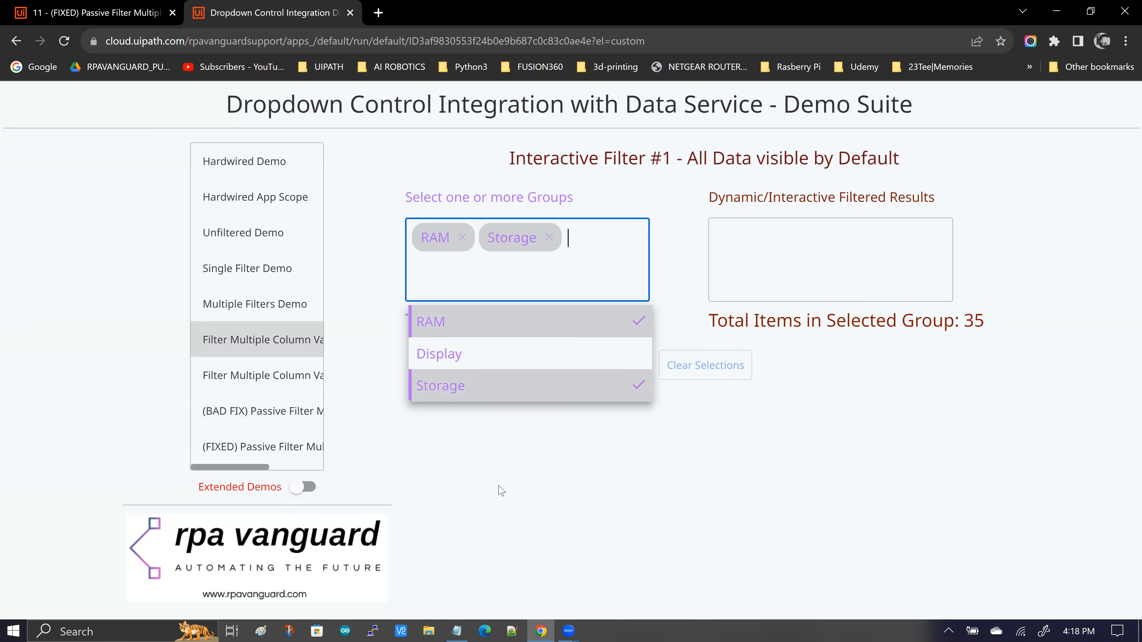
pyautogui.click(513, 472)
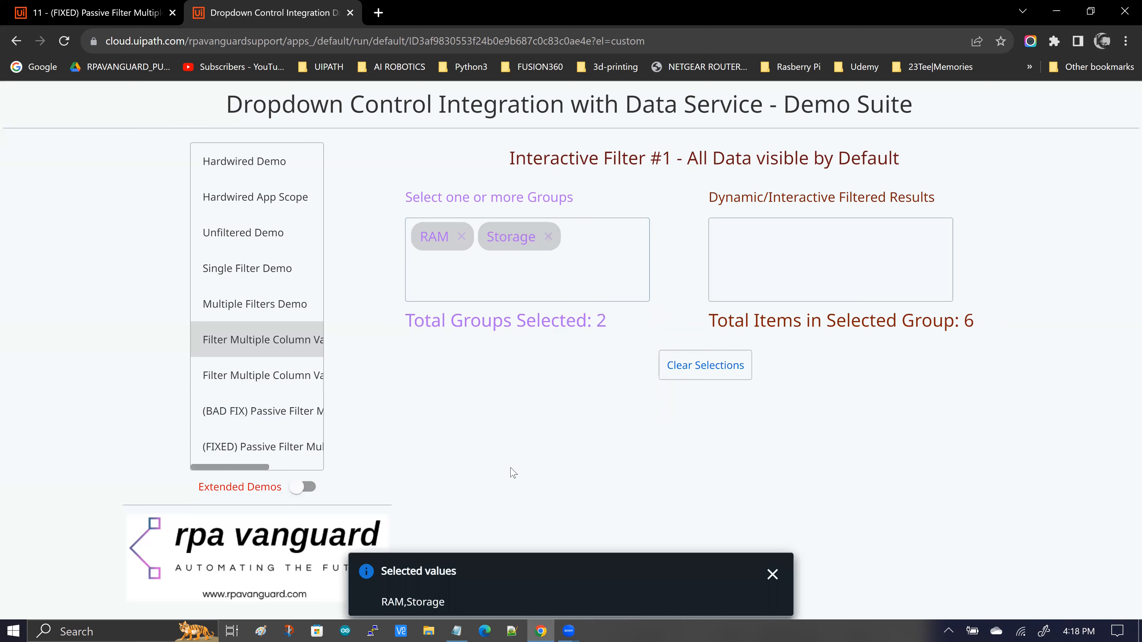
pyautogui.moveTo(709, 322); pyautogui.dragTo(976, 322)
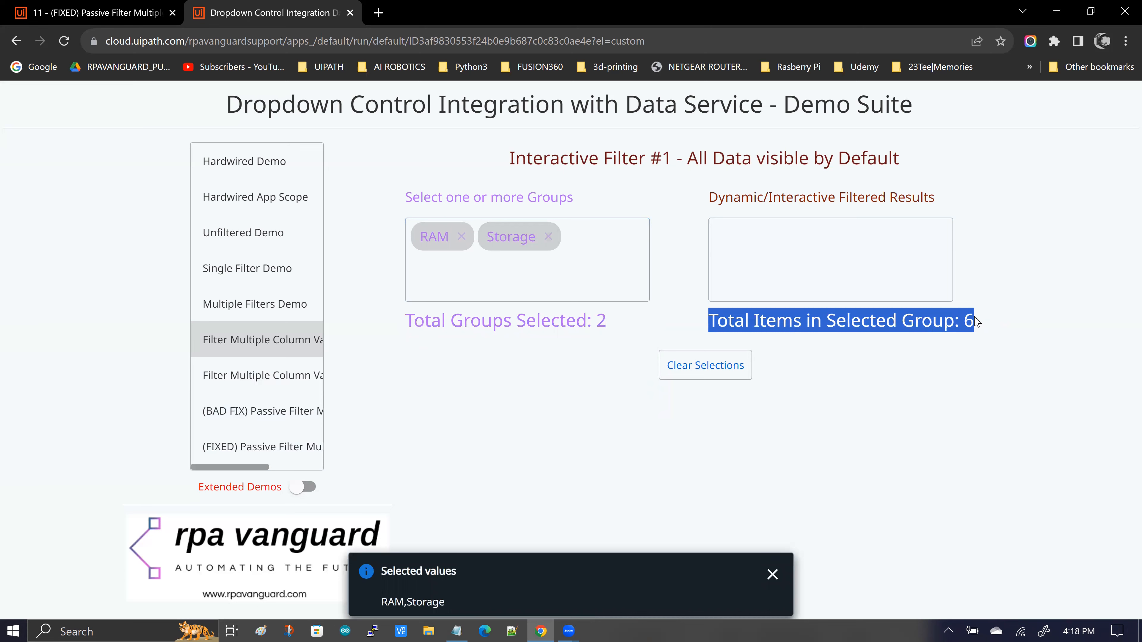
pyautogui.click(886, 287)
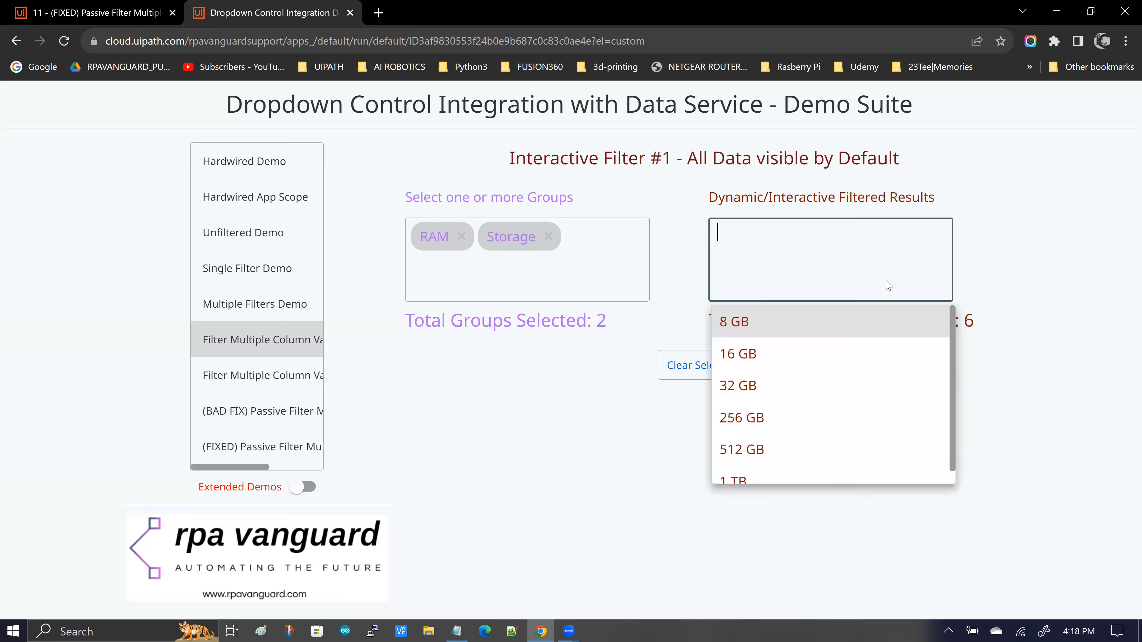
# Replace the selected groups with Display and Storage, and check the filtered results for that combination
pyautogui.click(548, 237)
pyautogui.click(635, 474)
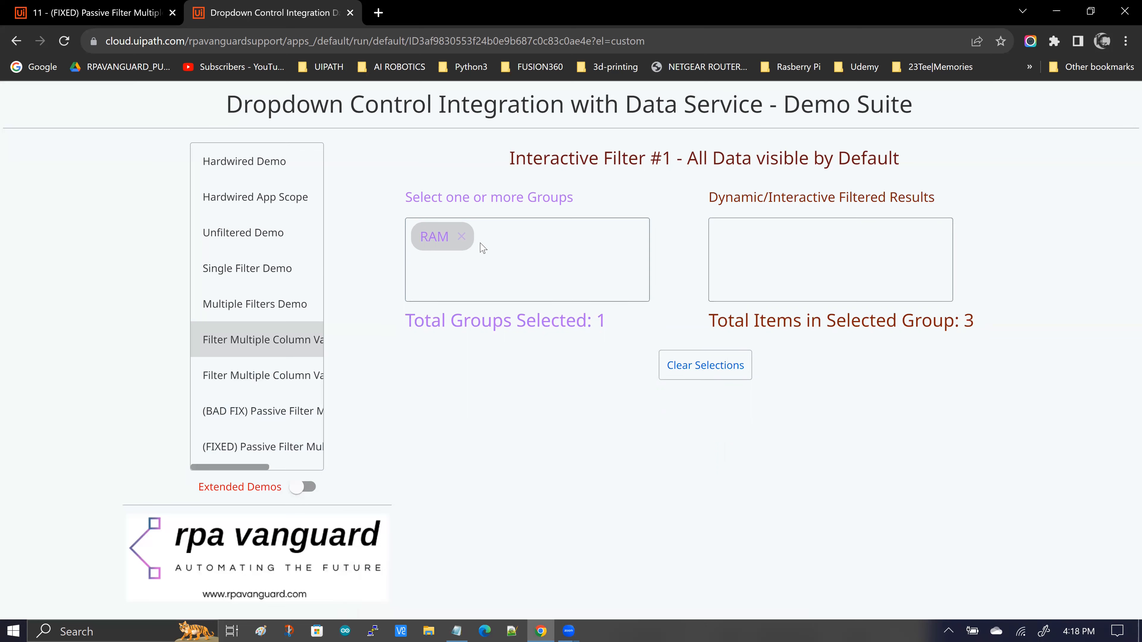
pyautogui.click(461, 236)
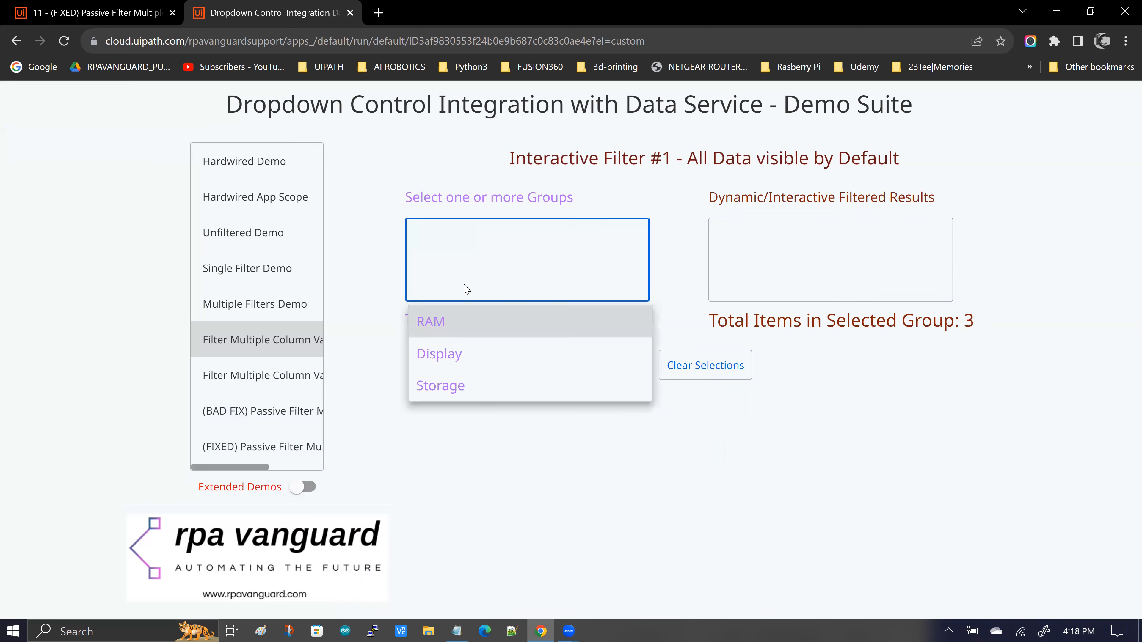
pyautogui.click(457, 355)
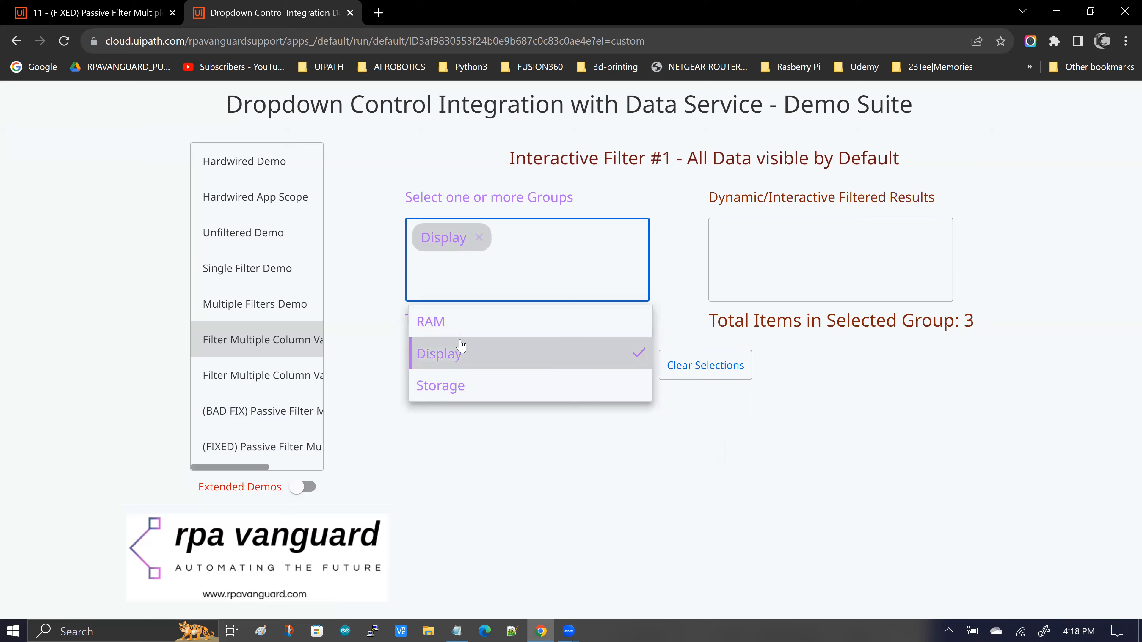
pyautogui.click(463, 387)
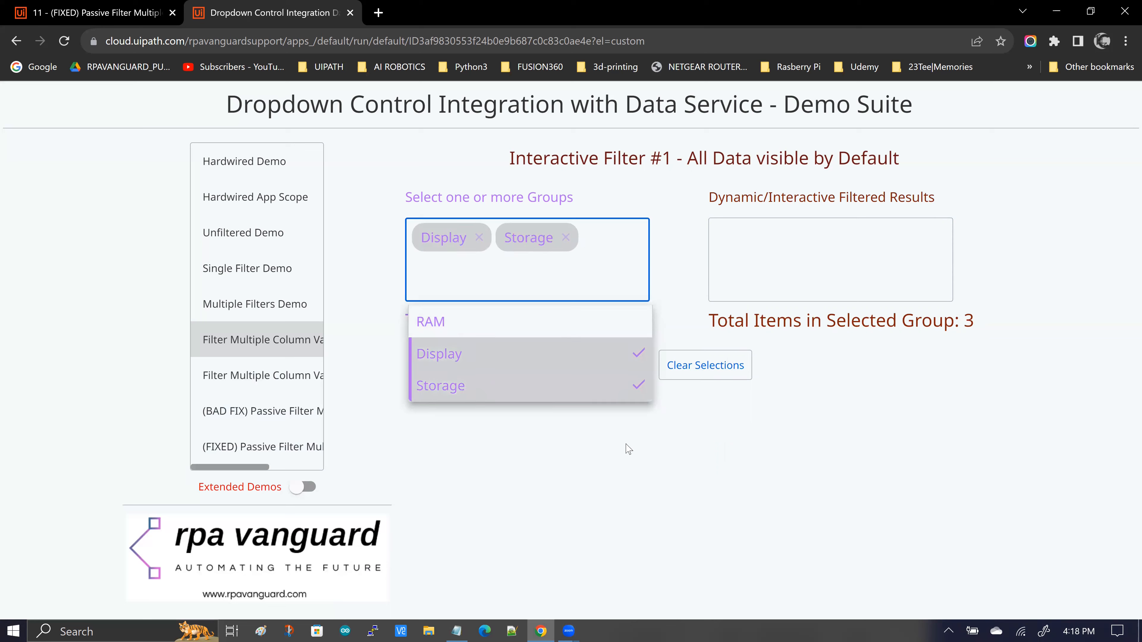
pyautogui.click(863, 293)
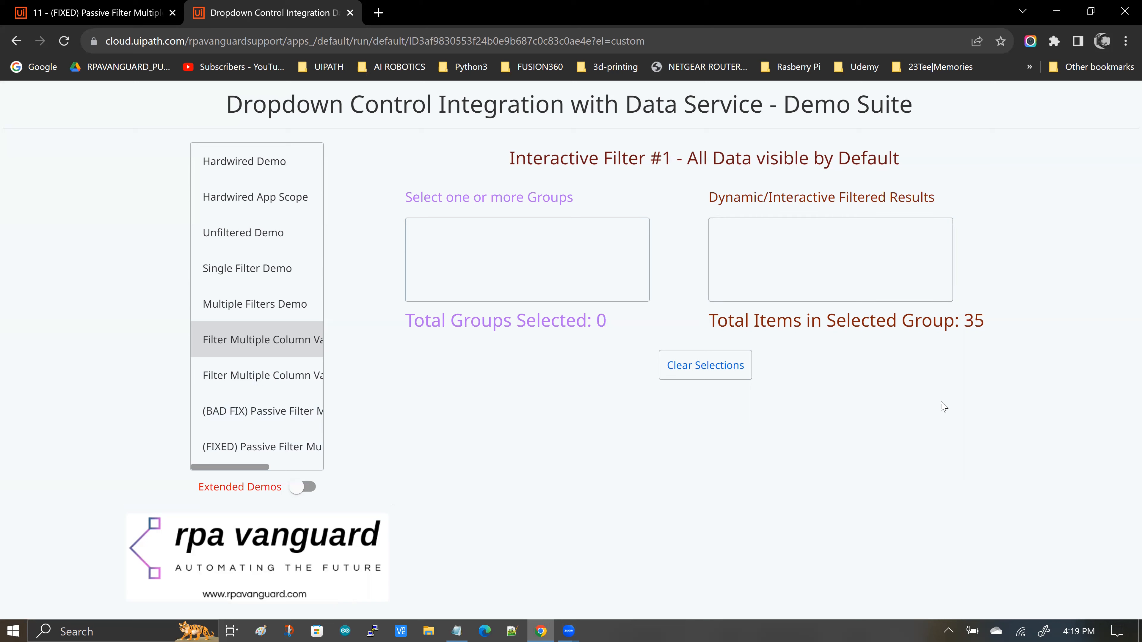
# Examine the results list and the group choices again with all group selections cleared
pyautogui.click(868, 277)
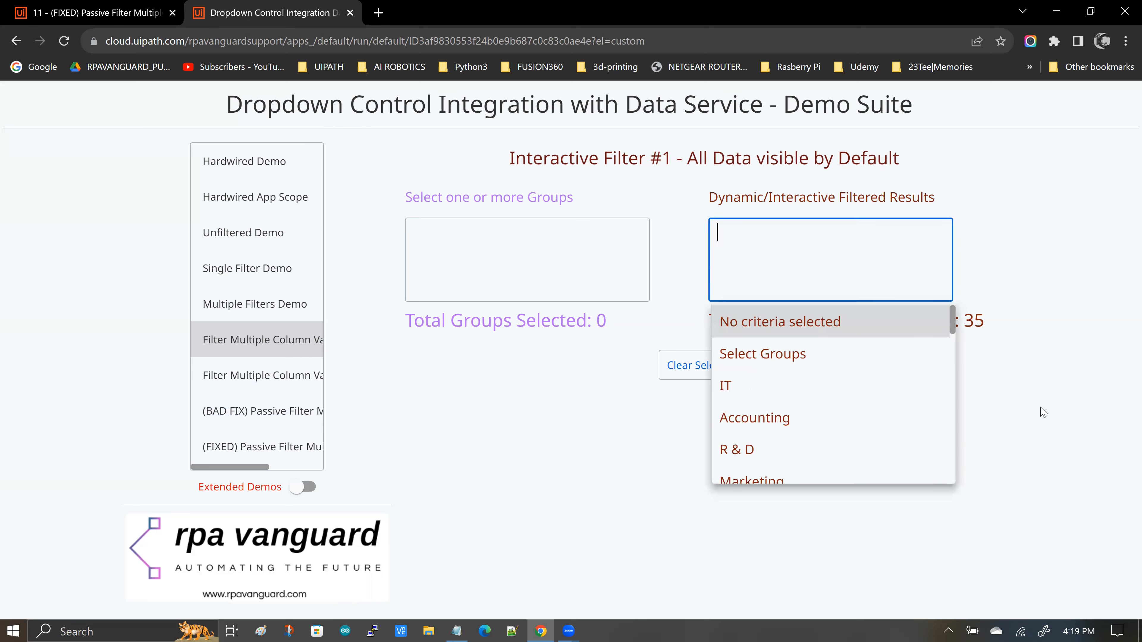
pyautogui.click(1042, 419)
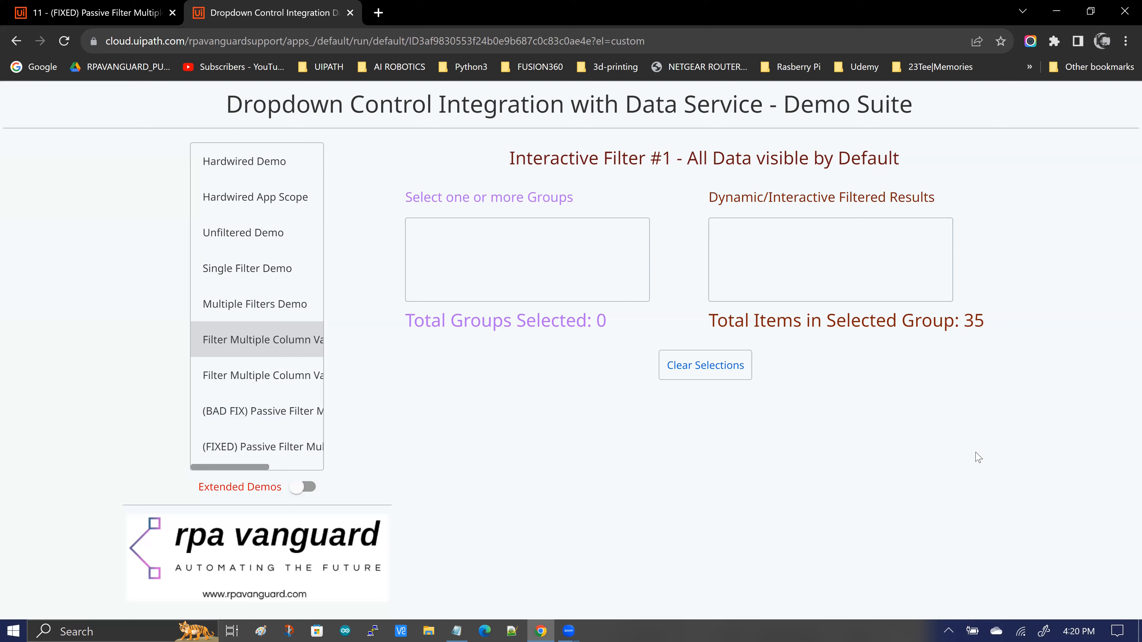
pyautogui.click(867, 278)
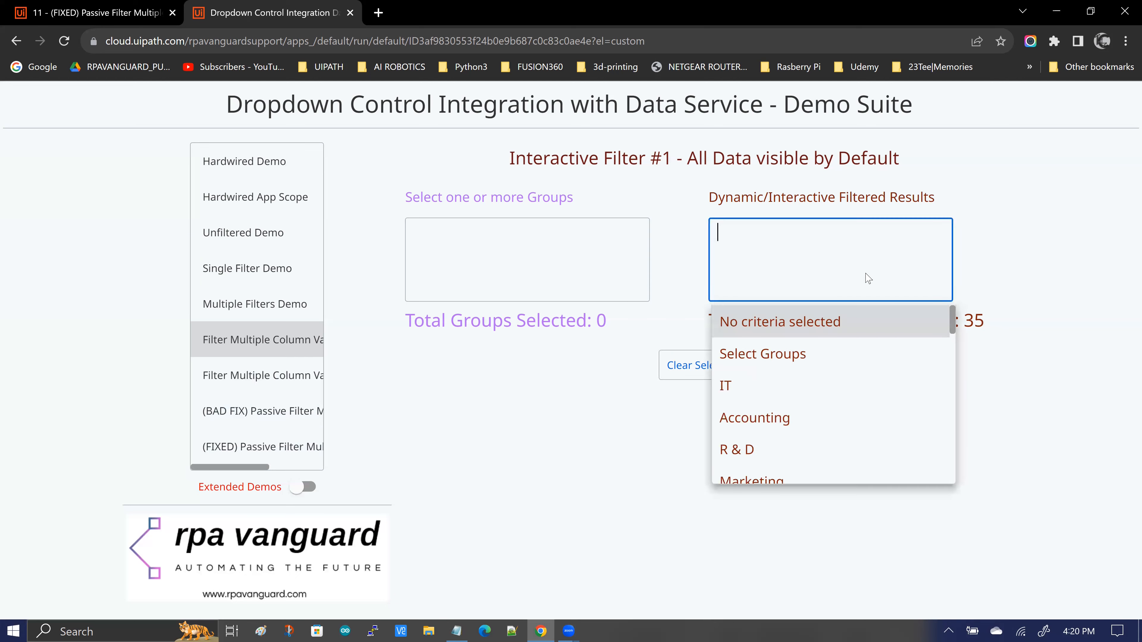
pyautogui.click(1098, 382)
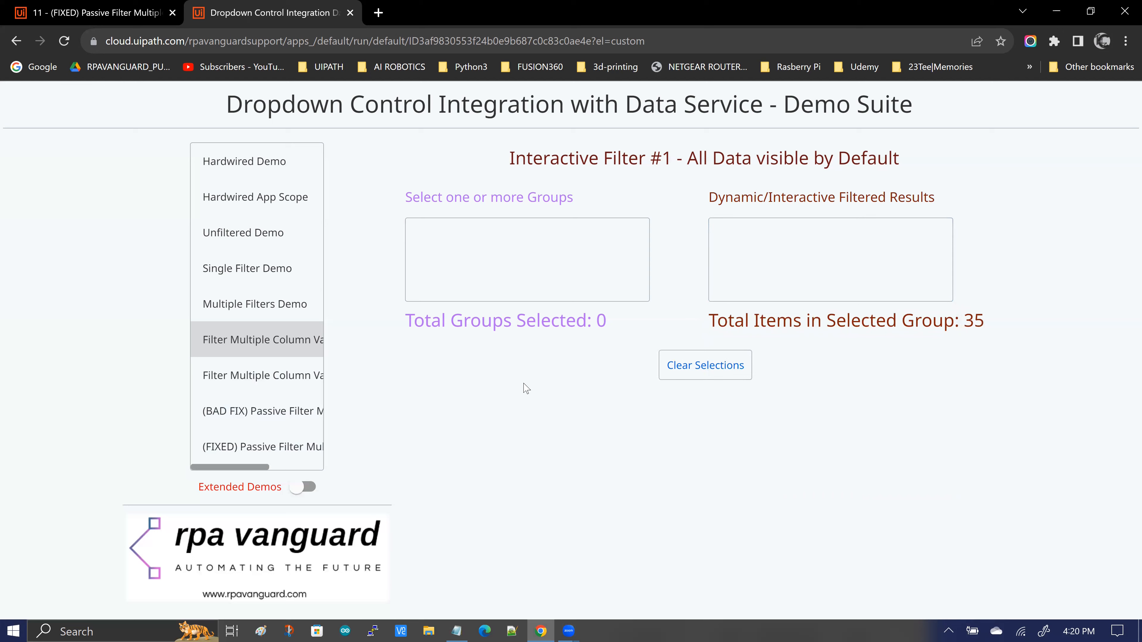
pyautogui.click(868, 274)
pyautogui.click(768, 545)
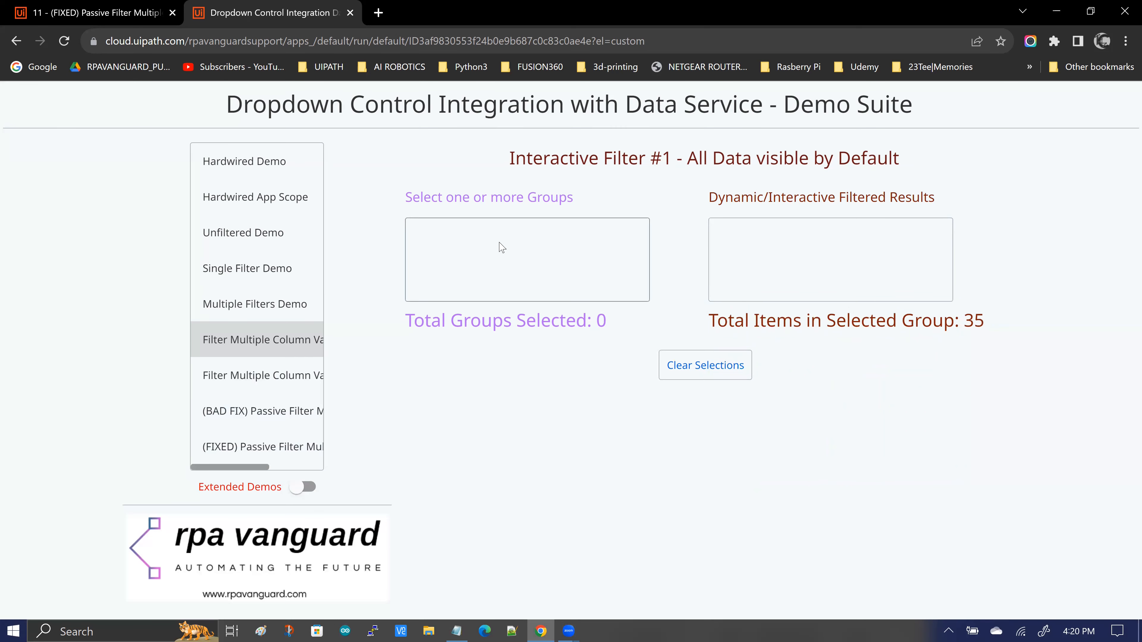
pyautogui.click(501, 257)
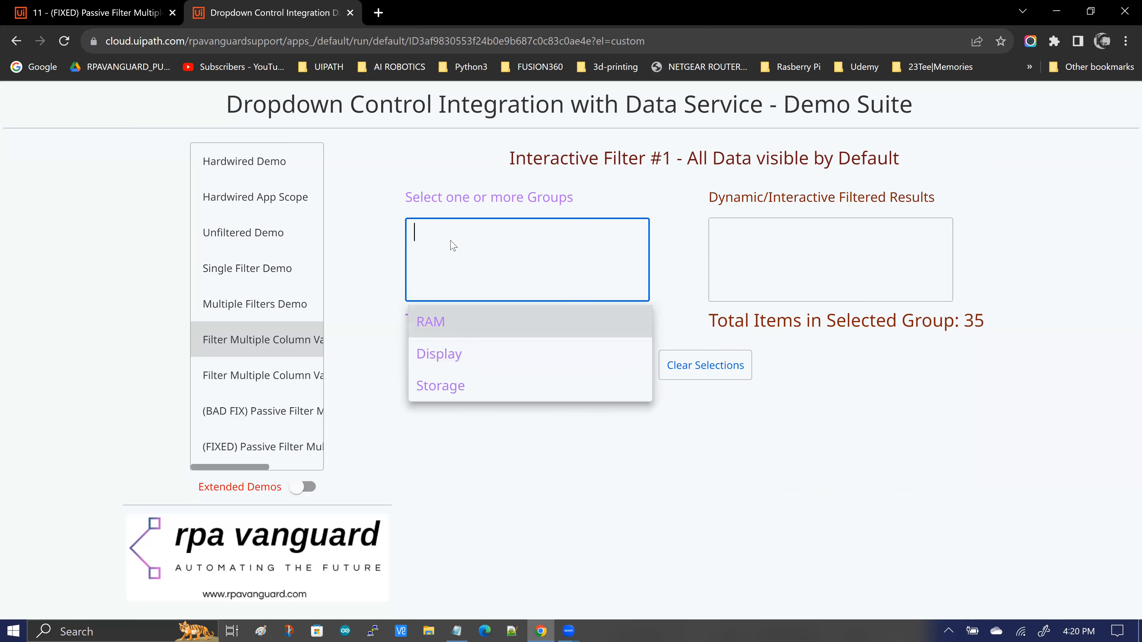
pyautogui.click(928, 467)
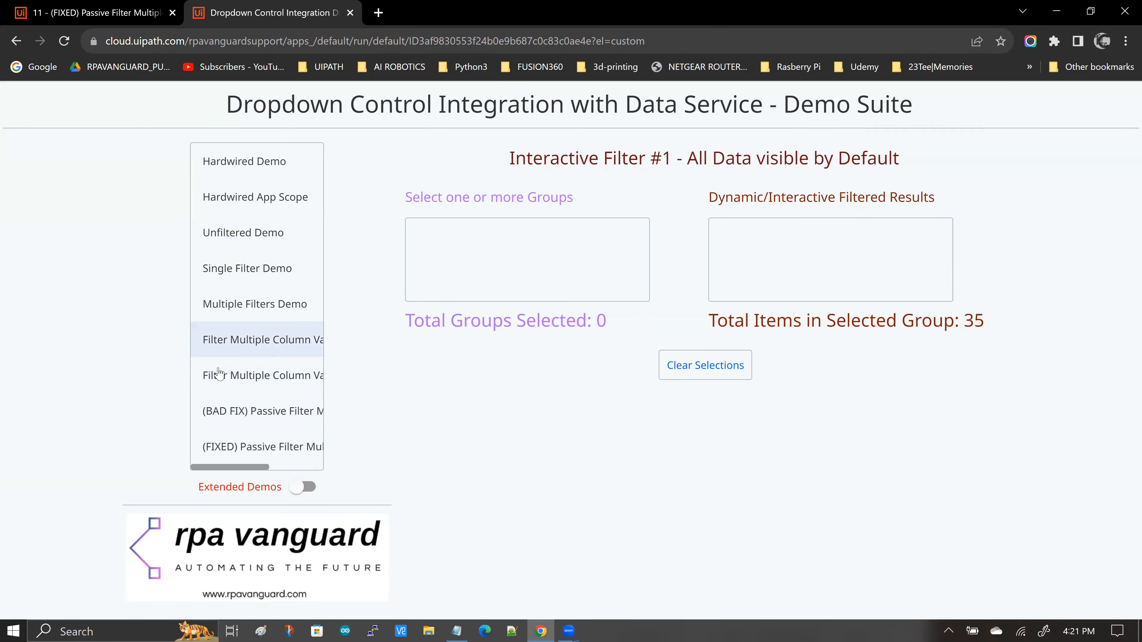
# Open the second Filter Multiple Column demo, Interactive Filter #2, from the demo list
pyautogui.click(247, 352)
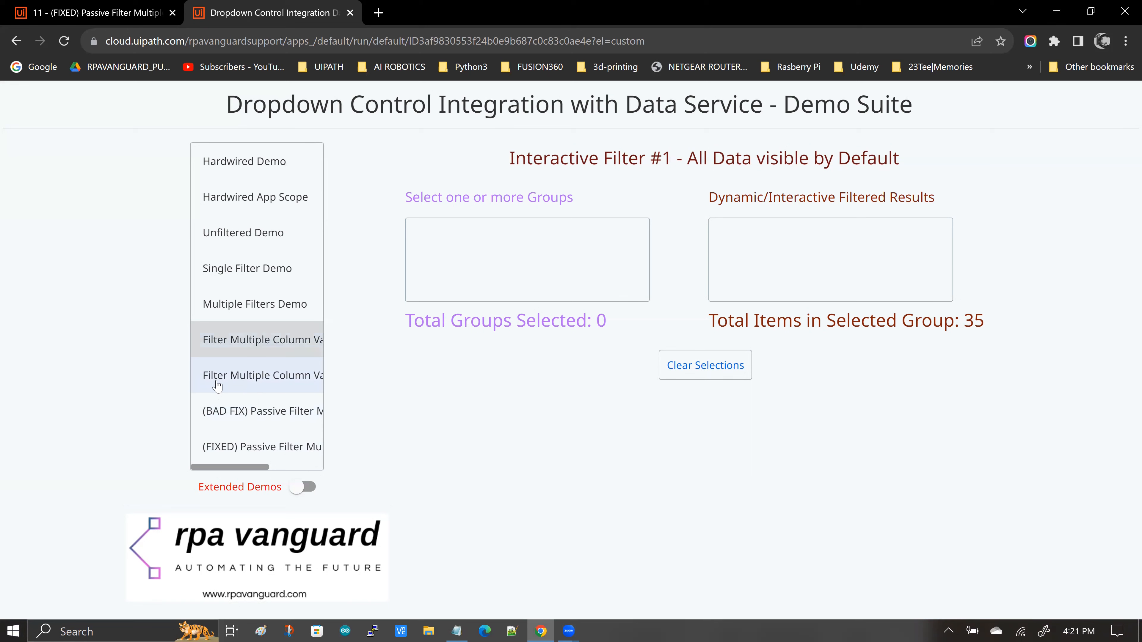
pyautogui.hscroll(3, 241, 471)
pyautogui.hscroll(-3, 252, 450)
pyautogui.hscroll(5, 278, 405)
pyautogui.moveTo(277, 467); pyautogui.dragTo(218, 470)
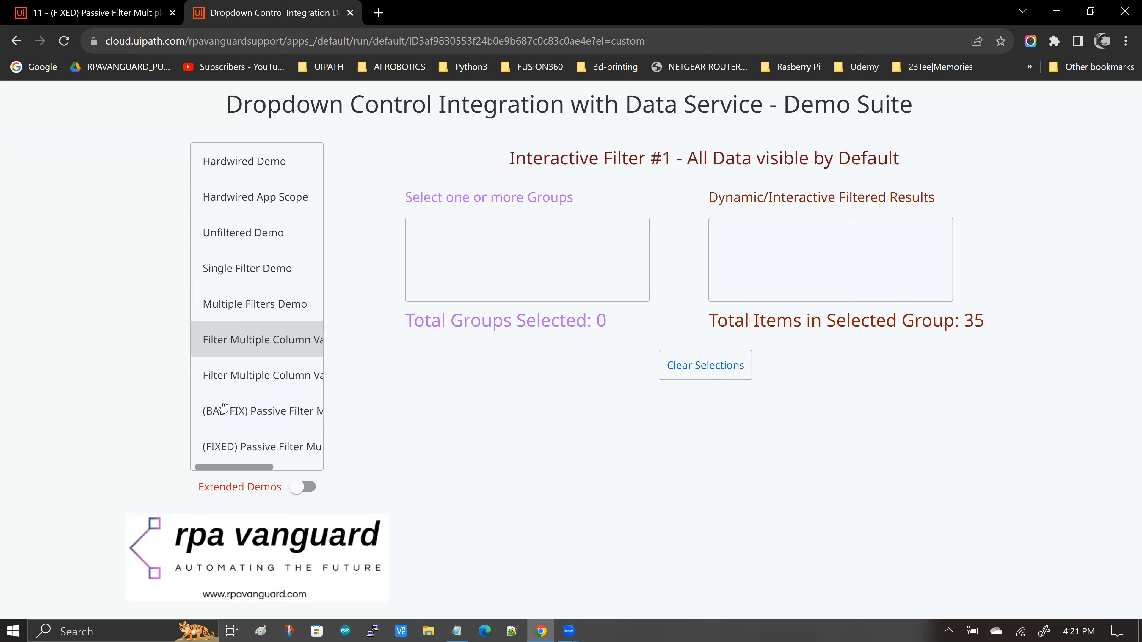
pyautogui.click(226, 385)
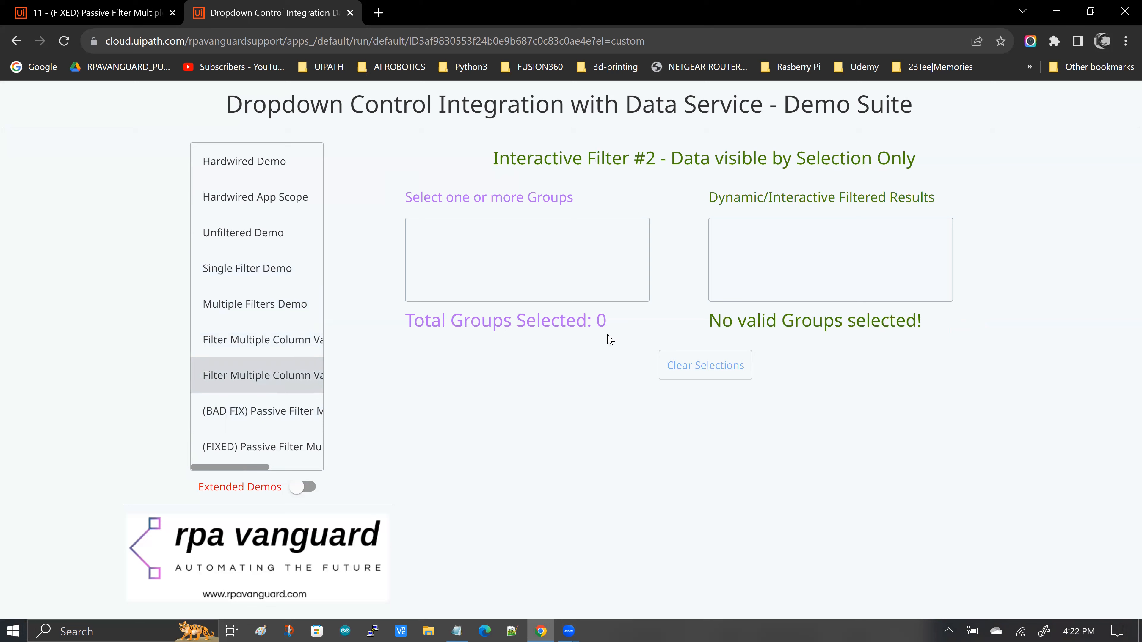
# Examine the "Data visible by Selection Only" heading and the status text beneath the filtered results of Interactive Filter #2
pyautogui.moveTo(702, 166); pyautogui.dragTo(917, 162)
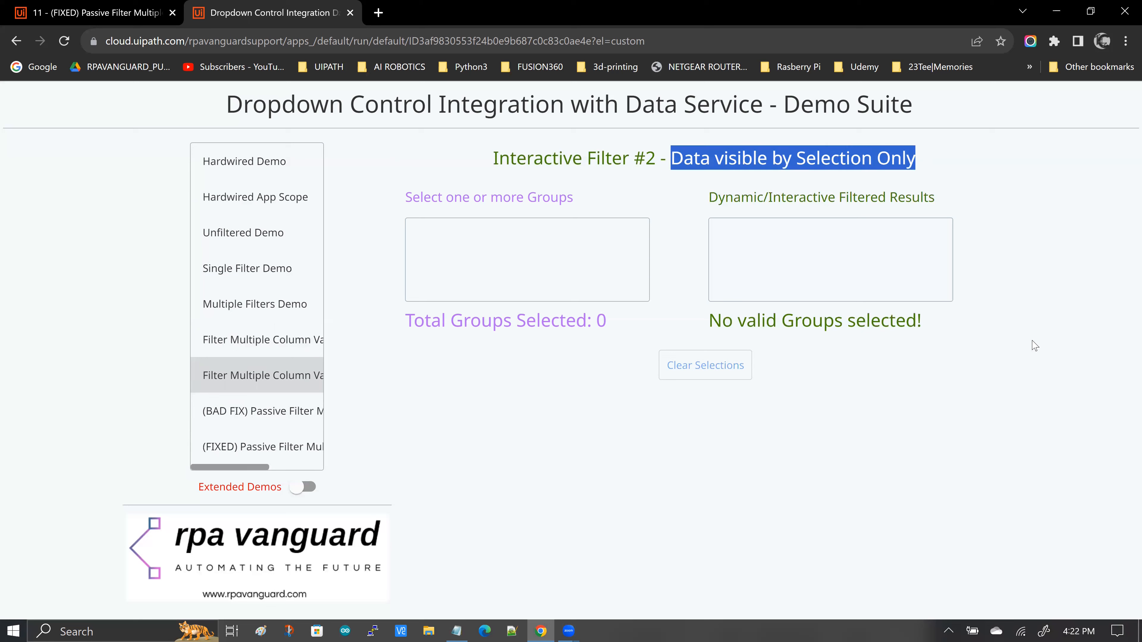
pyautogui.click(991, 398)
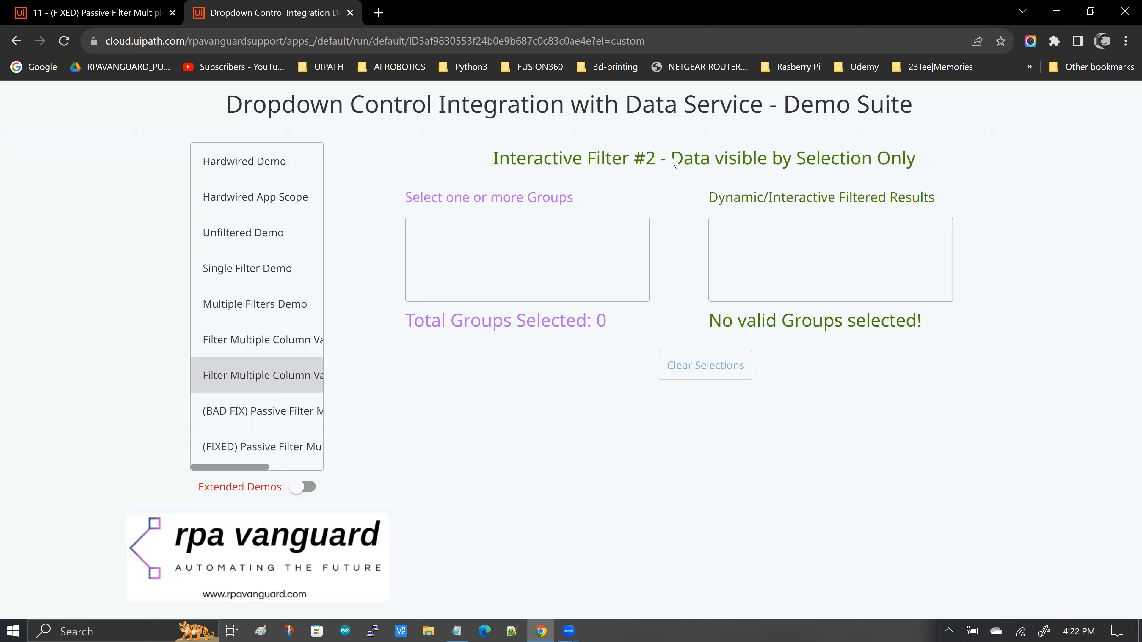
pyautogui.moveTo(677, 163); pyautogui.dragTo(915, 152)
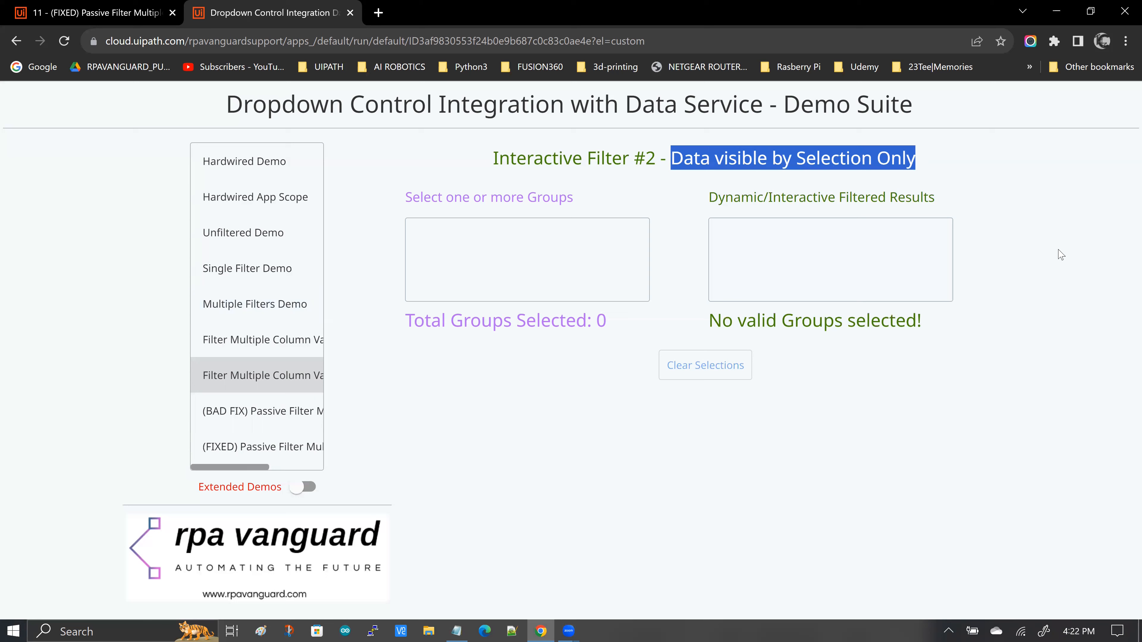
pyautogui.click(920, 423)
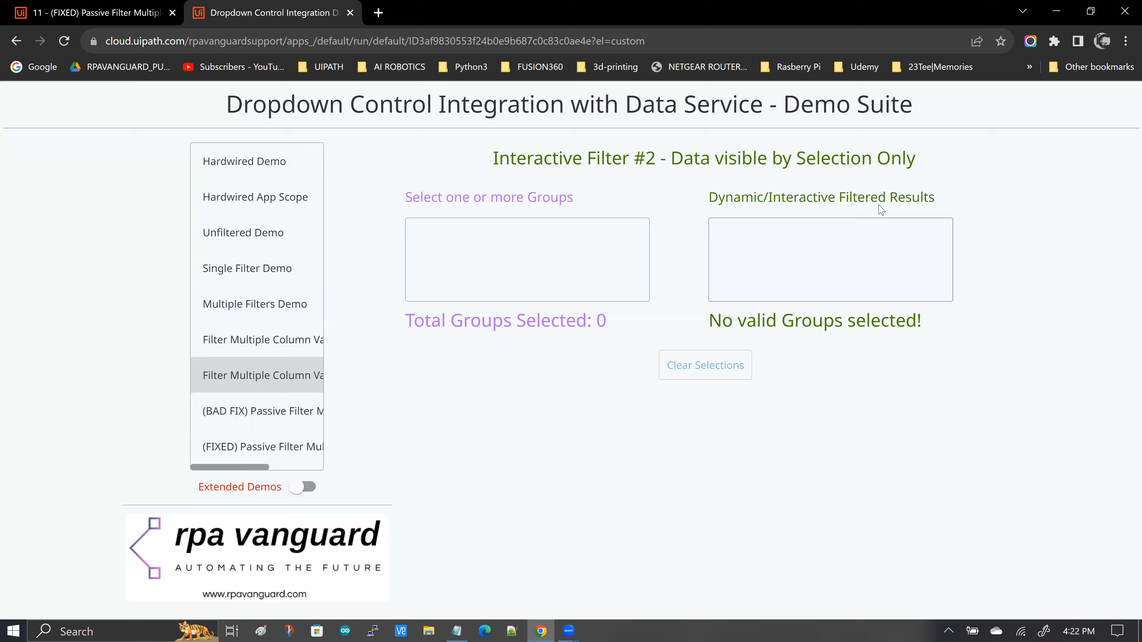
pyautogui.moveTo(707, 327); pyautogui.dragTo(960, 325)
pyautogui.click(960, 326)
pyautogui.moveTo(849, 327); pyautogui.dragTo(709, 328)
pyautogui.click(1002, 473)
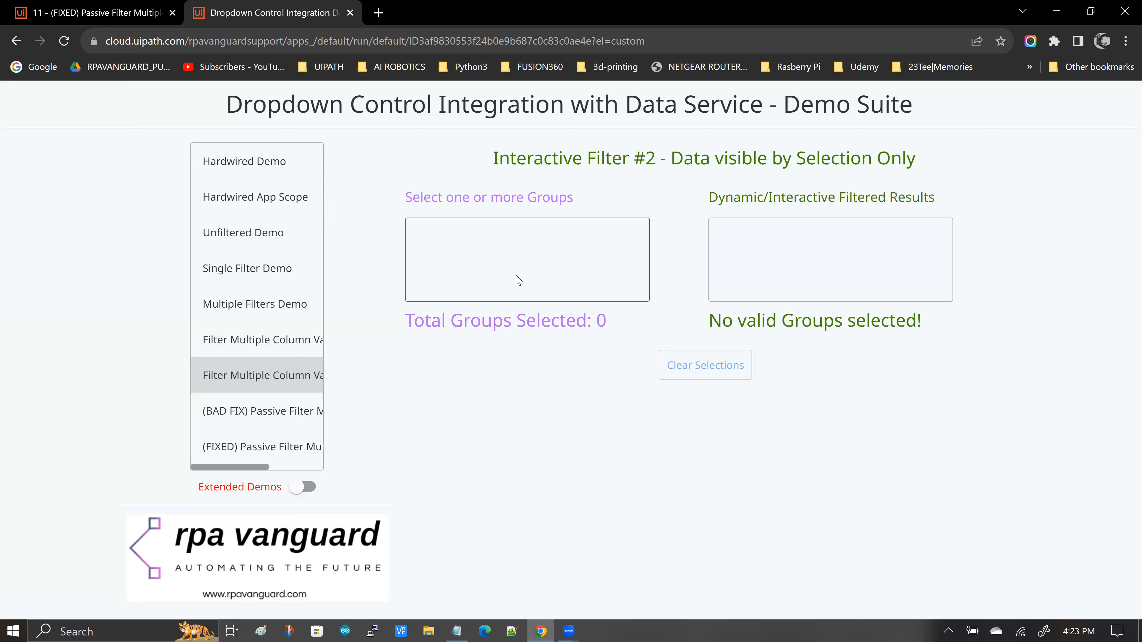
# Select the Display group in Interactive Filter #2 and apply the selection
pyautogui.click(553, 275)
pyautogui.click(509, 366)
pyautogui.click(805, 499)
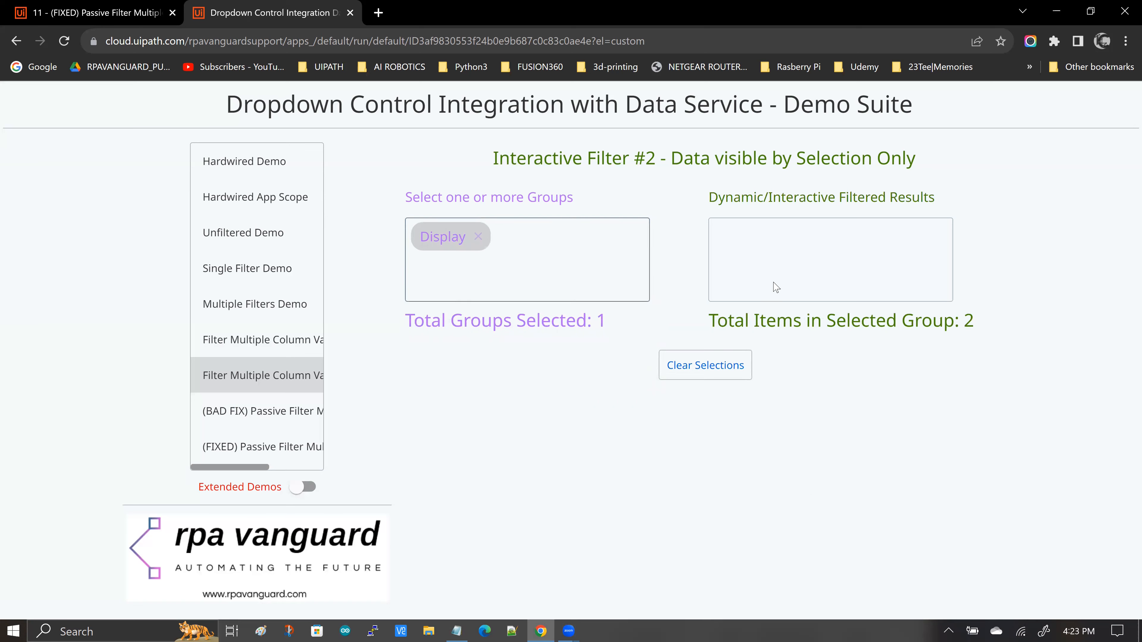
# Examine the choices offered in the Dynamic/Interactive Filtered Results list for the Display group
pyautogui.click(814, 284)
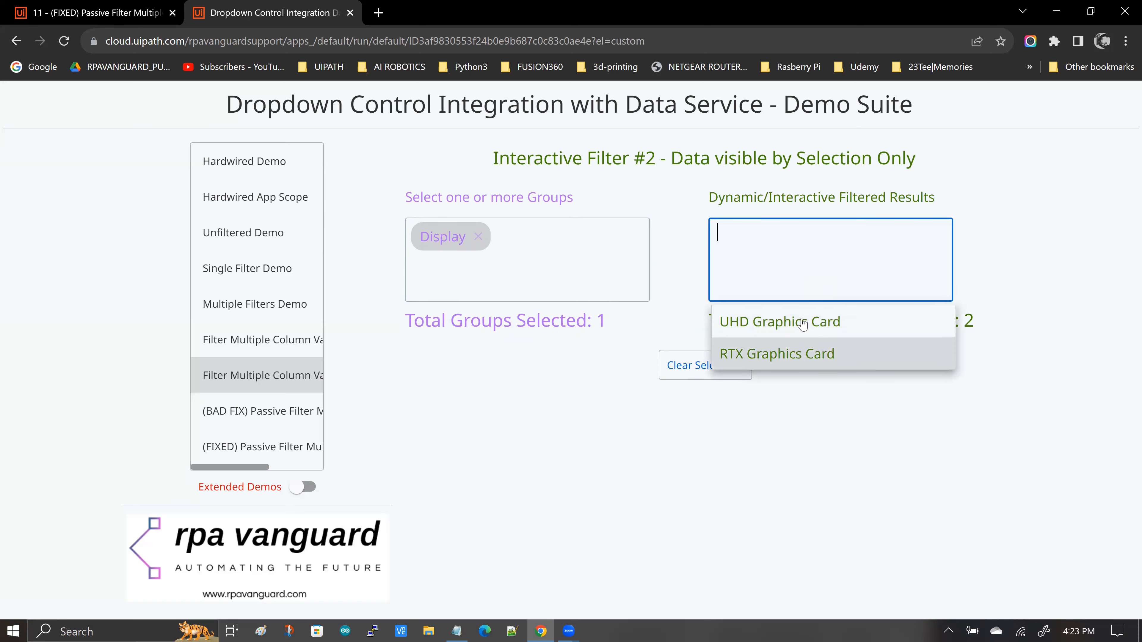
pyautogui.click(846, 455)
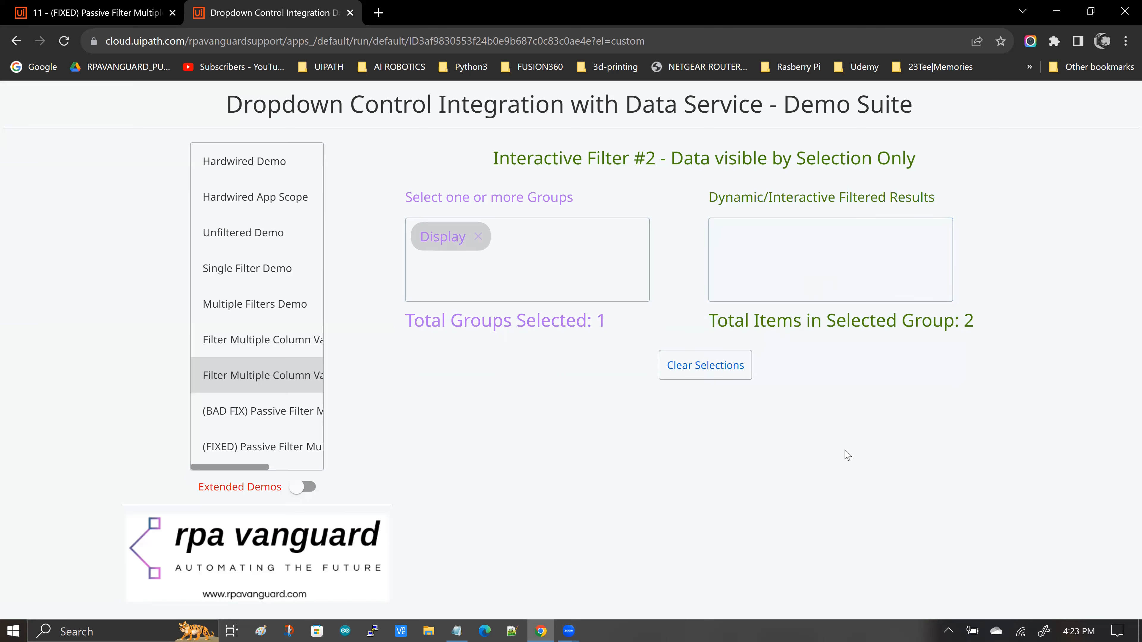
pyautogui.click(840, 273)
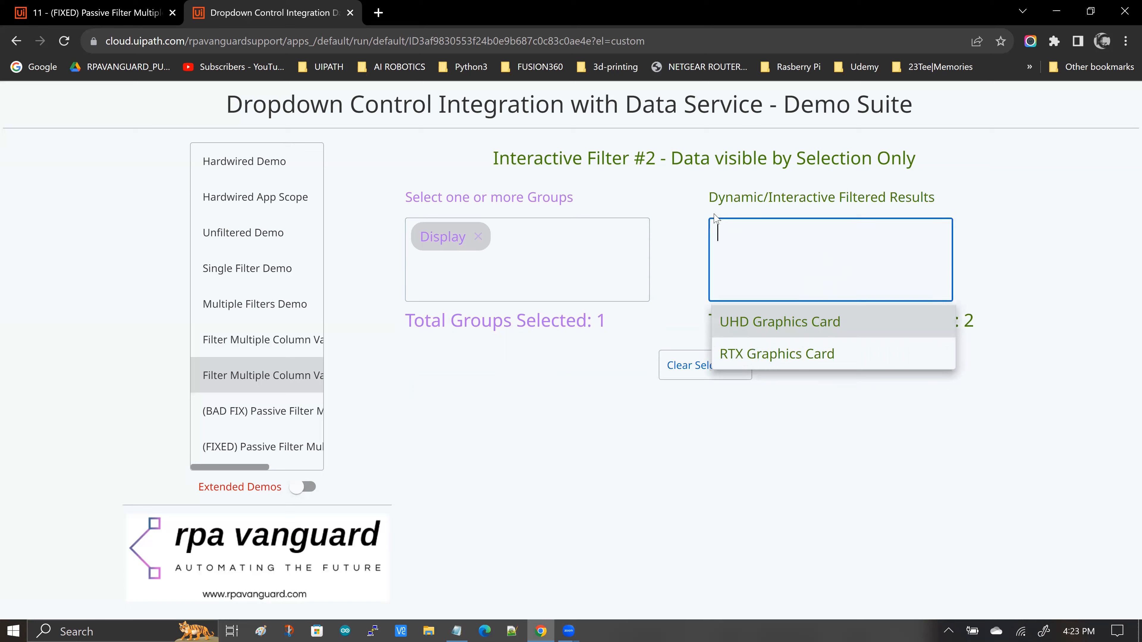
pyautogui.click(1083, 384)
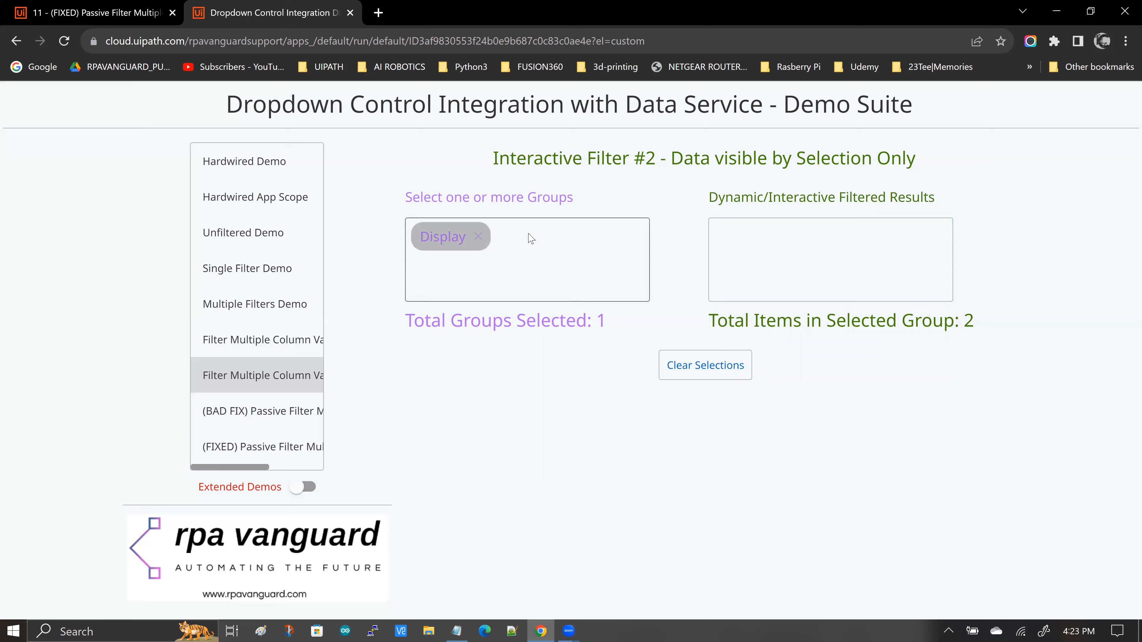
# Remove the Display group from the selection and highlight the Interactive Filter #2 and filtered results headings
pyautogui.click(492, 242)
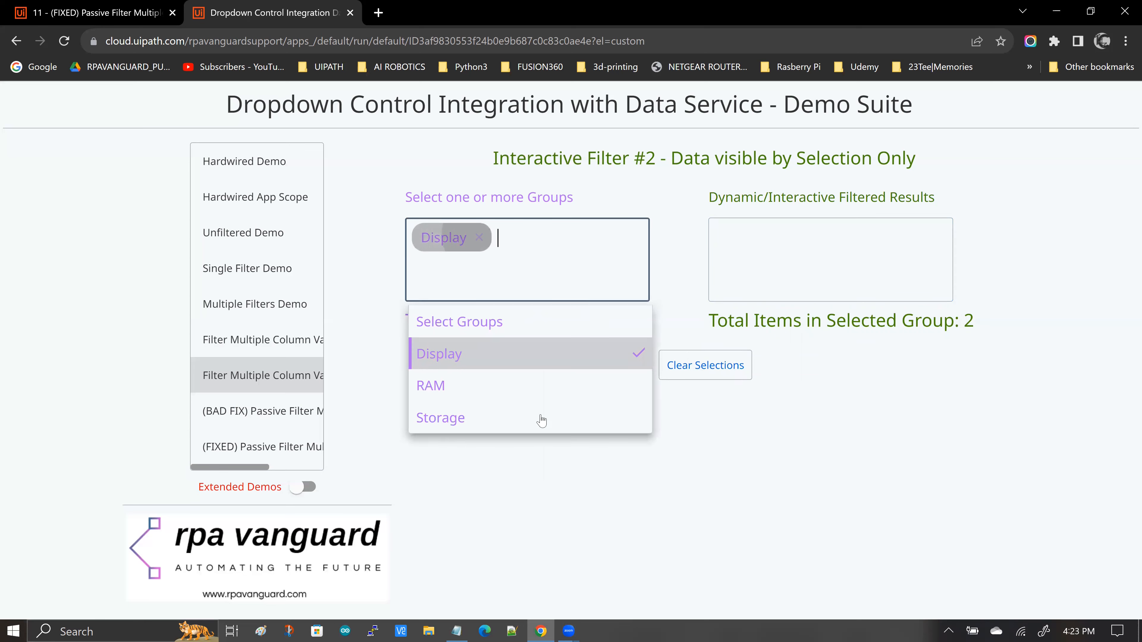
pyautogui.press('BackSpace')
pyautogui.click(745, 461)
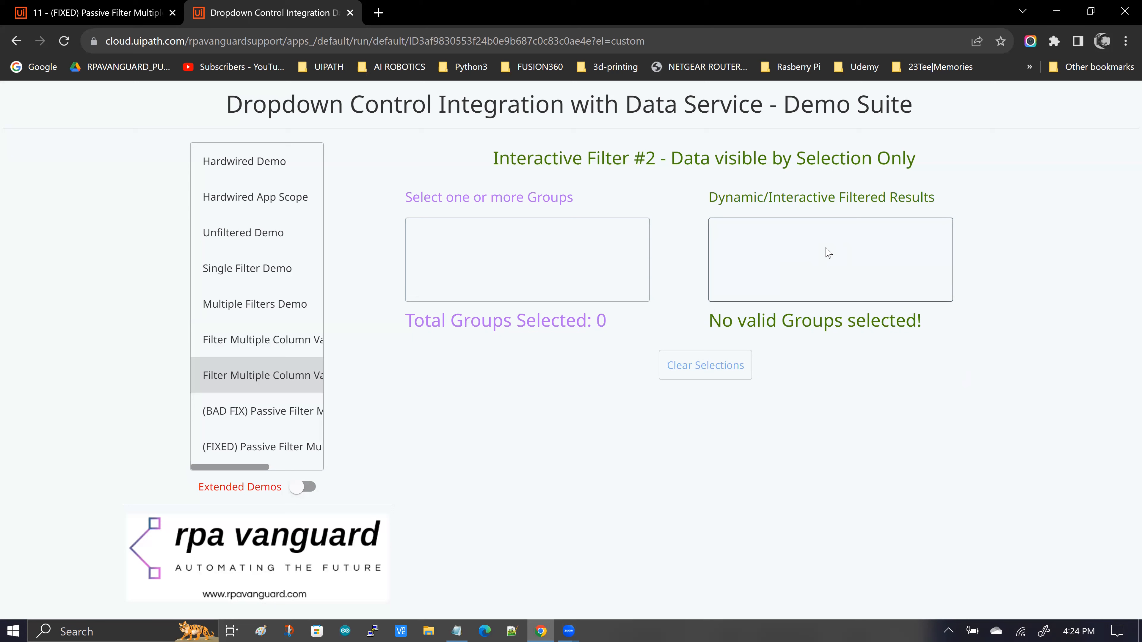
pyautogui.moveTo(494, 162); pyautogui.dragTo(626, 164)
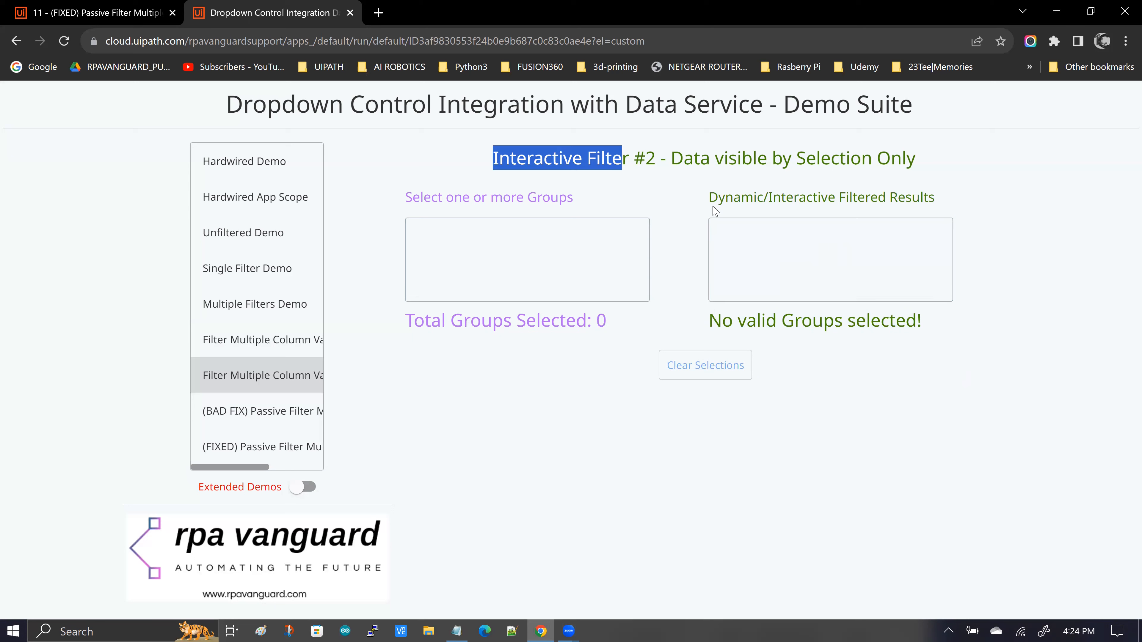
pyautogui.moveTo(709, 198); pyautogui.dragTo(946, 199)
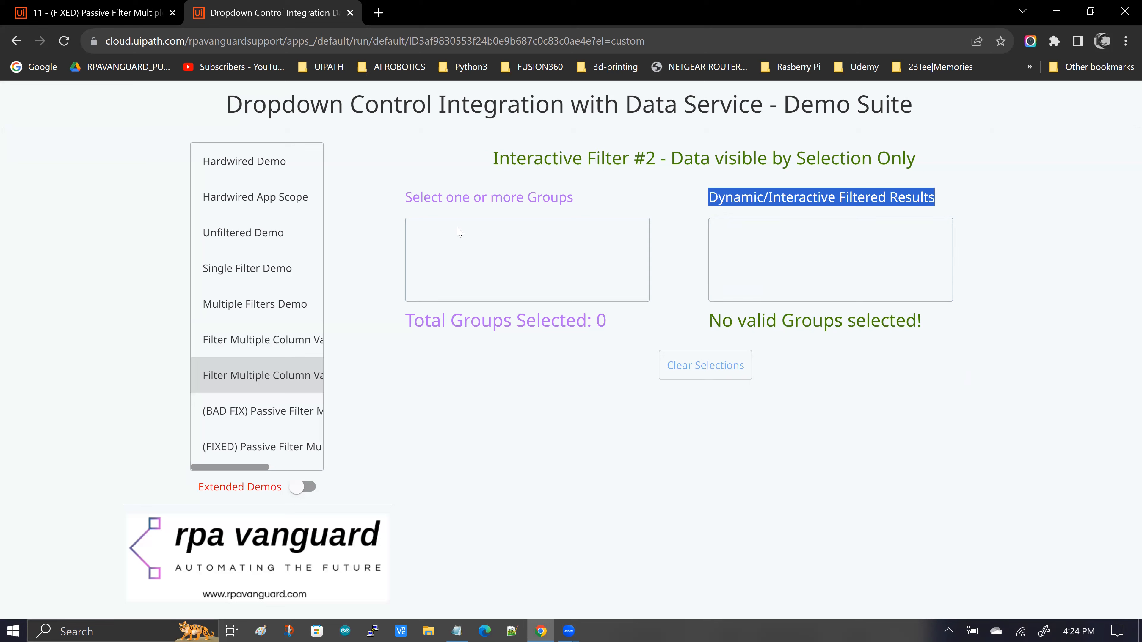
# Select the Display and Storage groups and apply the selection
pyautogui.click(459, 250)
pyautogui.click(454, 355)
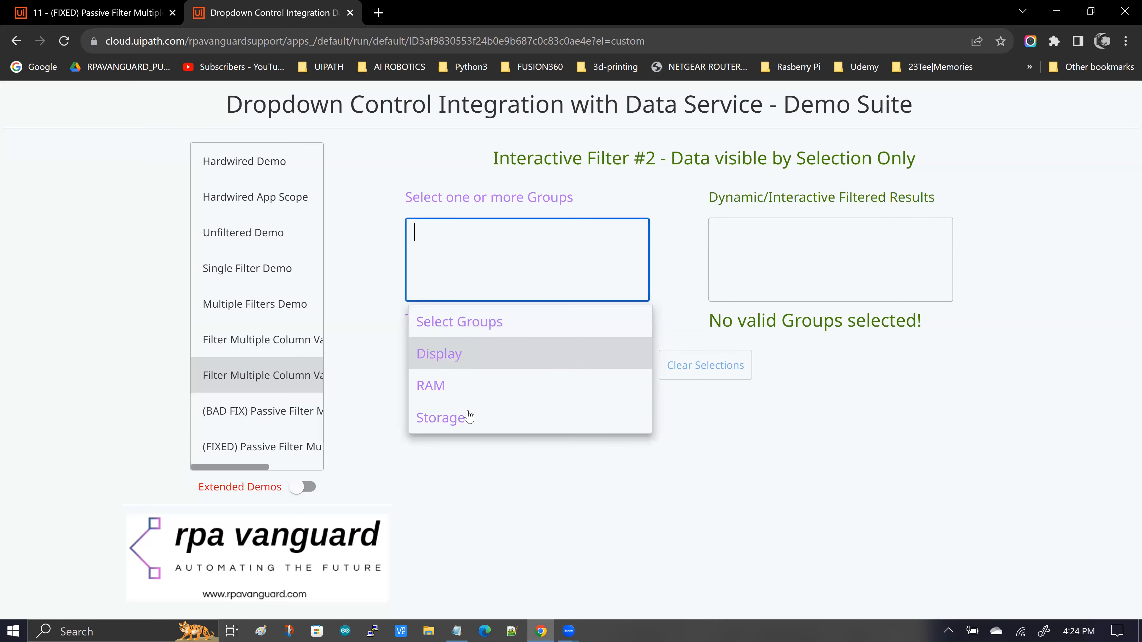
pyautogui.click(461, 416)
pyautogui.click(732, 500)
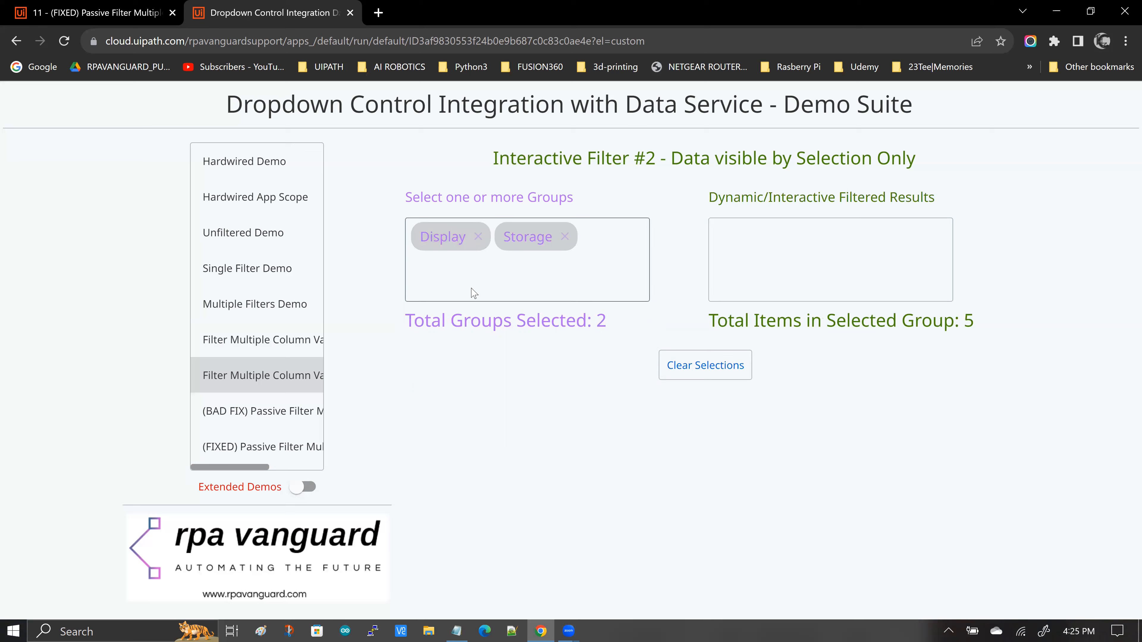
# Examine the group choices and the filtered results list for the combined Display and Storage selection
pyautogui.click(443, 295)
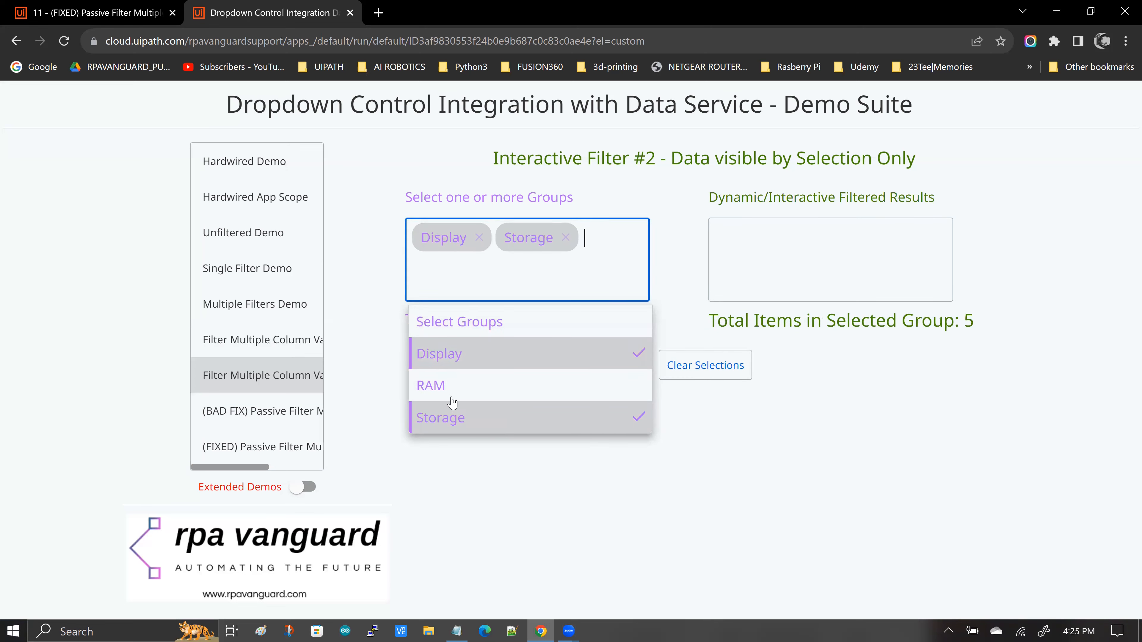
pyautogui.click(853, 268)
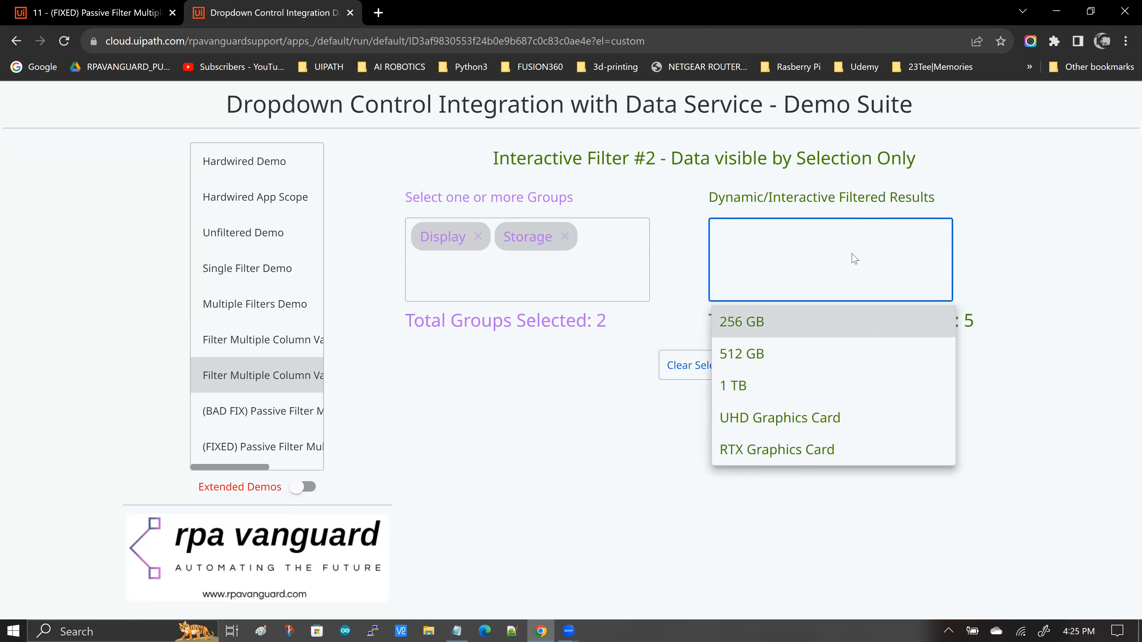
pyautogui.click(1048, 380)
# Remove the Storage and Display groups from the selection and check the group choices again
pyautogui.click(566, 238)
pyautogui.click(478, 237)
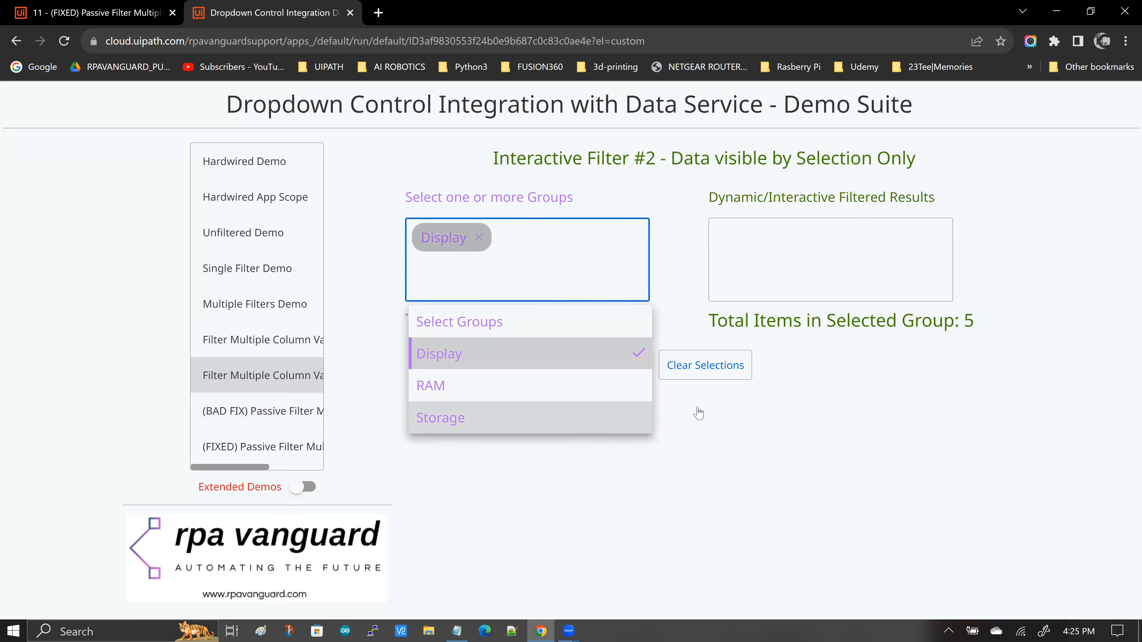
pyautogui.click(774, 488)
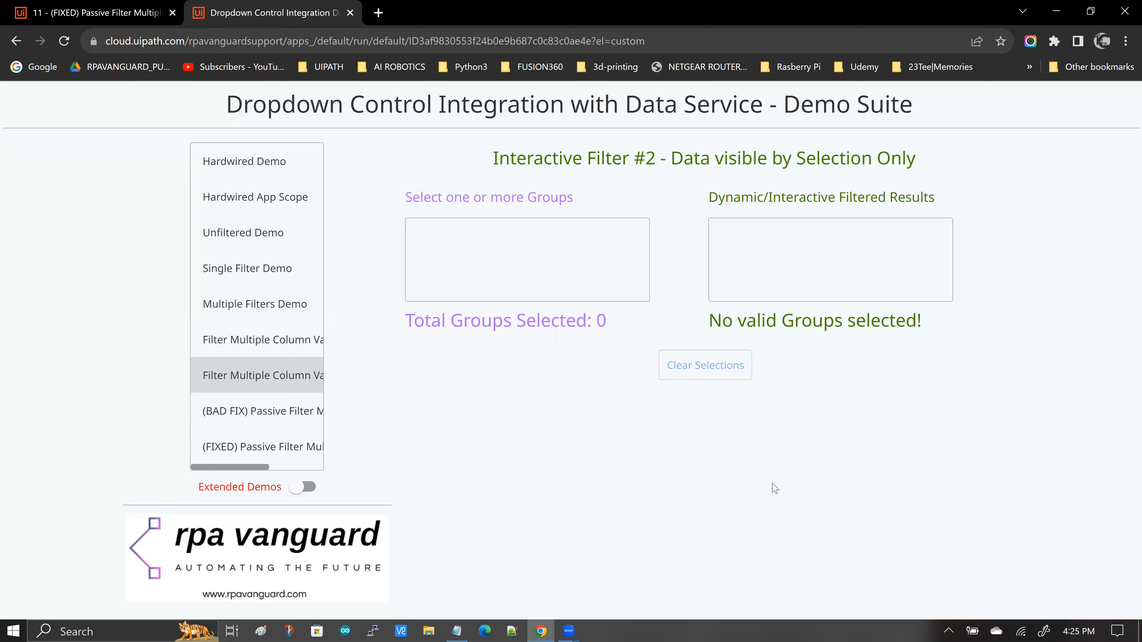
pyautogui.click(502, 281)
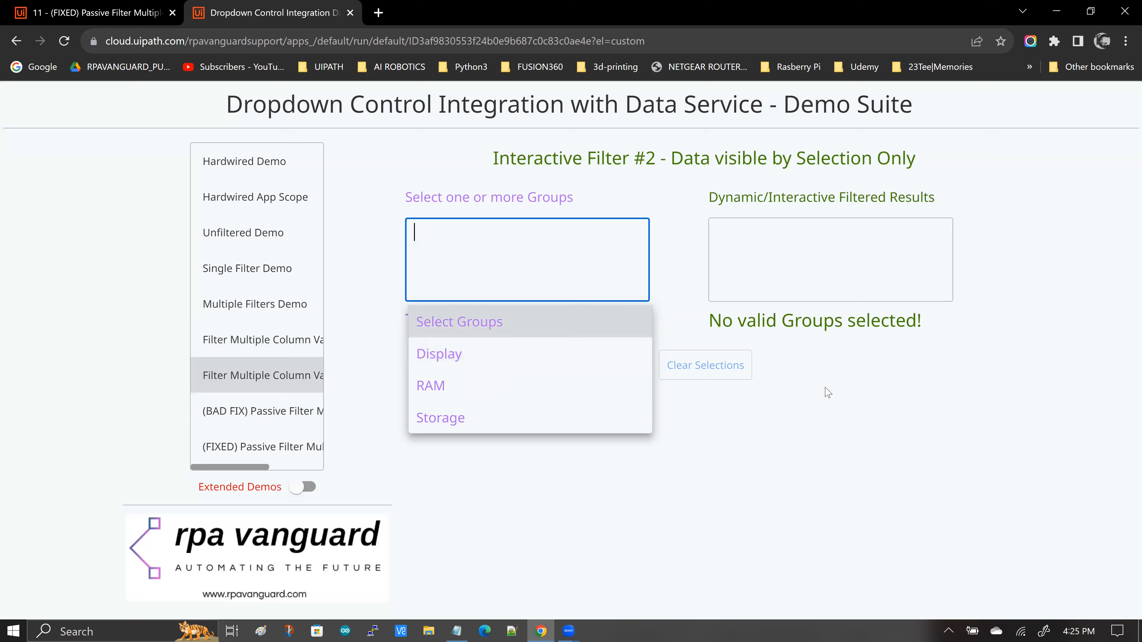
pyautogui.click(811, 463)
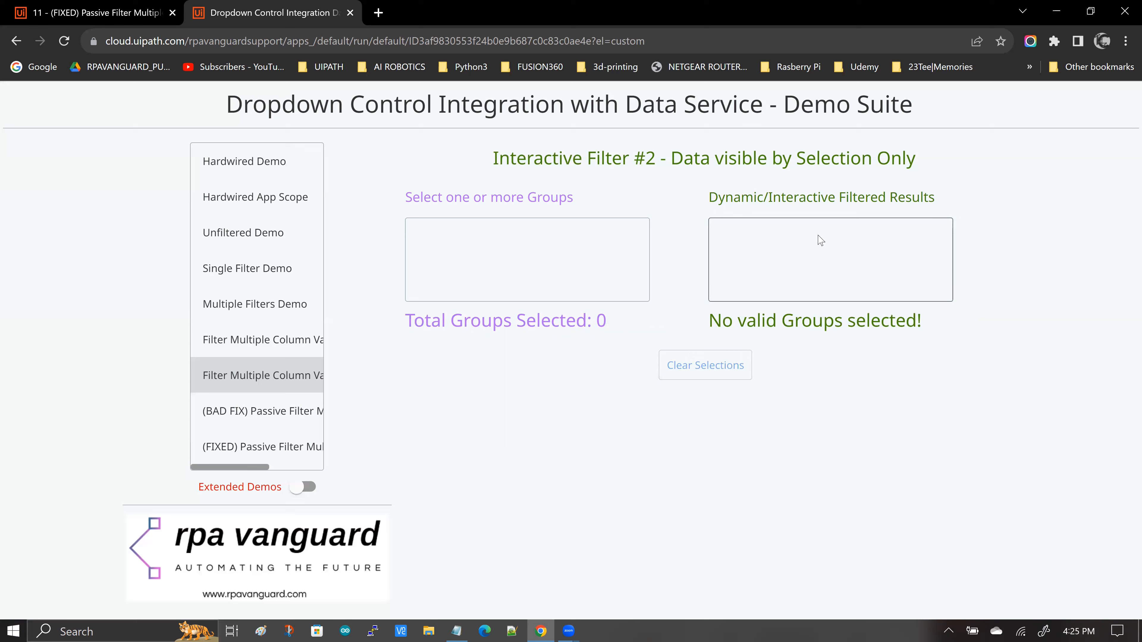
# Compare the "All Data visible by Default" heading of Interactive Filter #1 with the "Data visible by Selection Only" heading of Interactive Filter #2
pyautogui.click(218, 343)
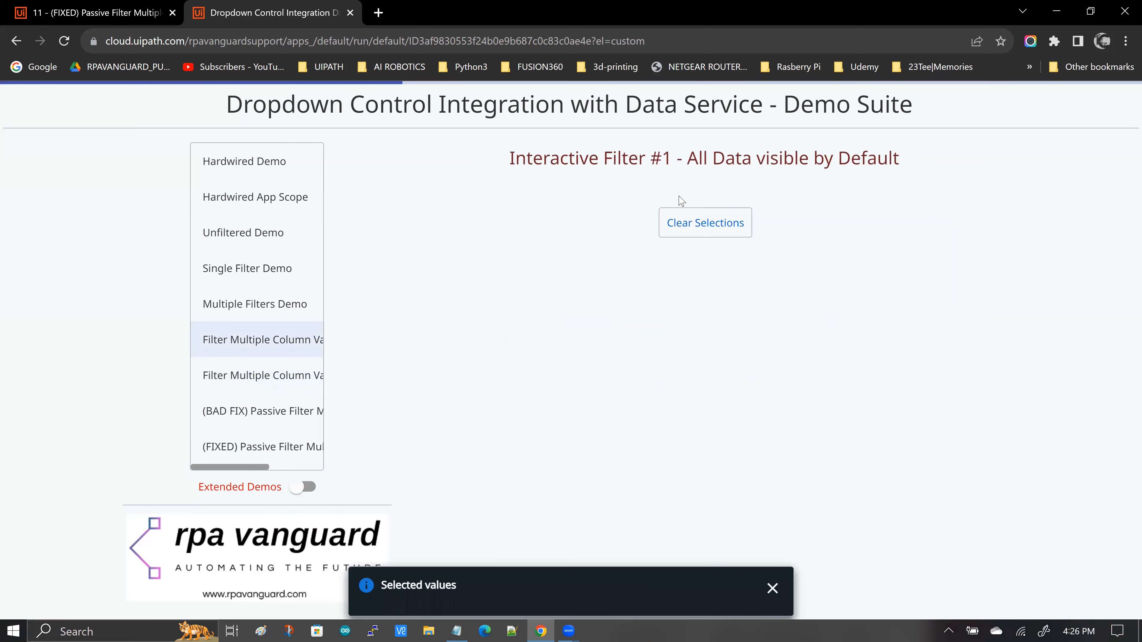
pyautogui.moveTo(692, 170); pyautogui.dragTo(899, 163)
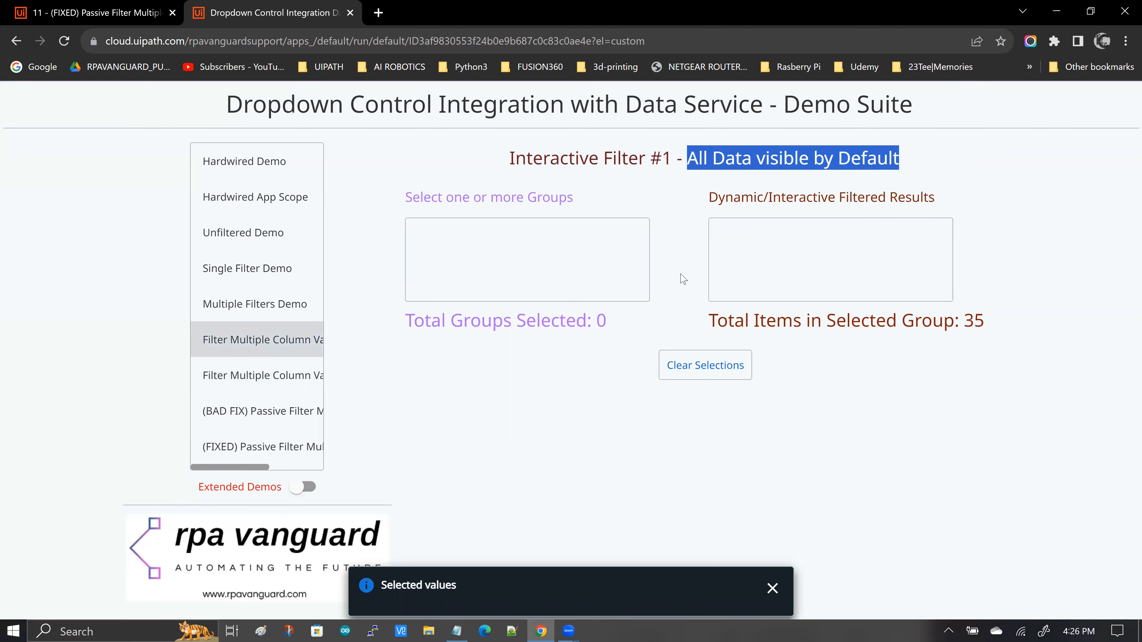
pyautogui.click(214, 381)
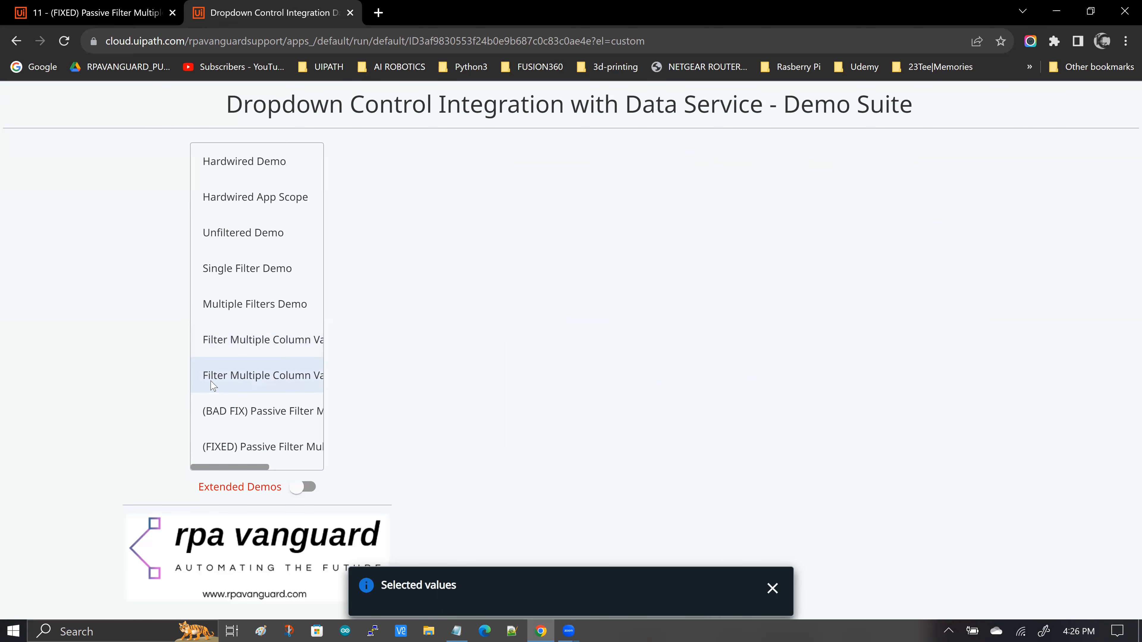
pyautogui.moveTo(672, 158); pyautogui.dragTo(915, 158)
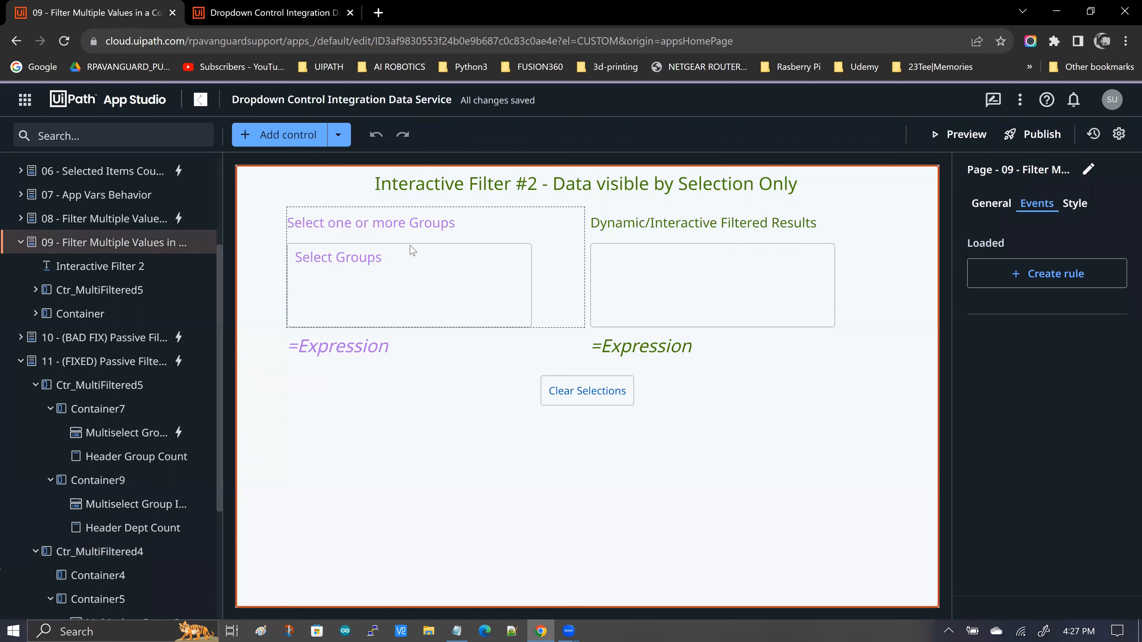
# In UiPath App Studio, inspect the group multiselect's general properties and the group count header's text expression on page 09
pyautogui.click(378, 248)
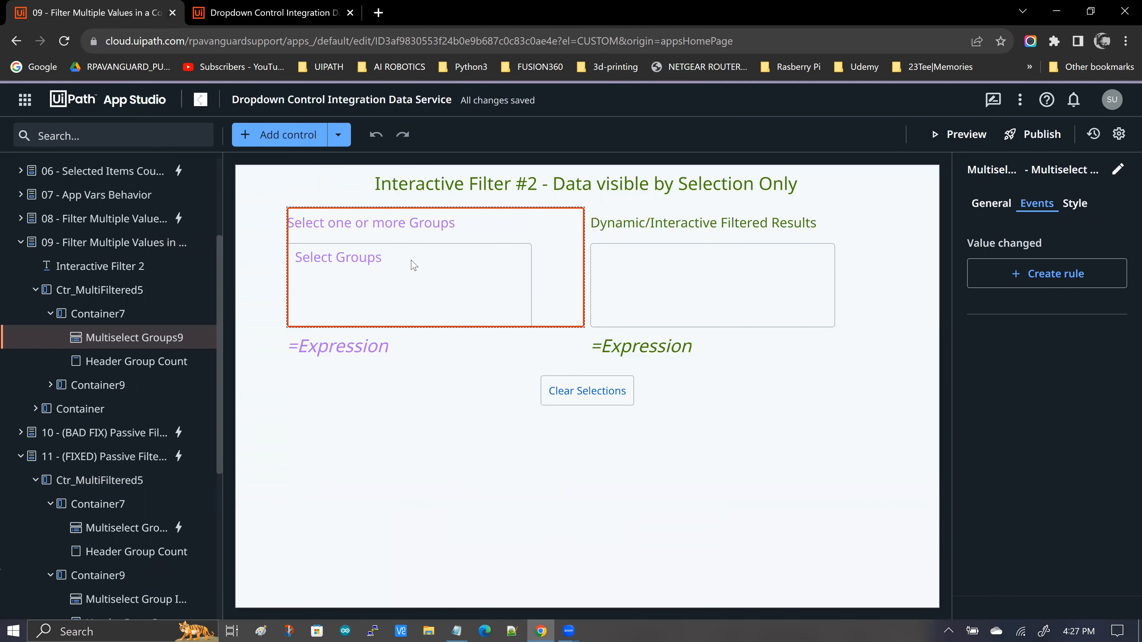
pyautogui.click(991, 203)
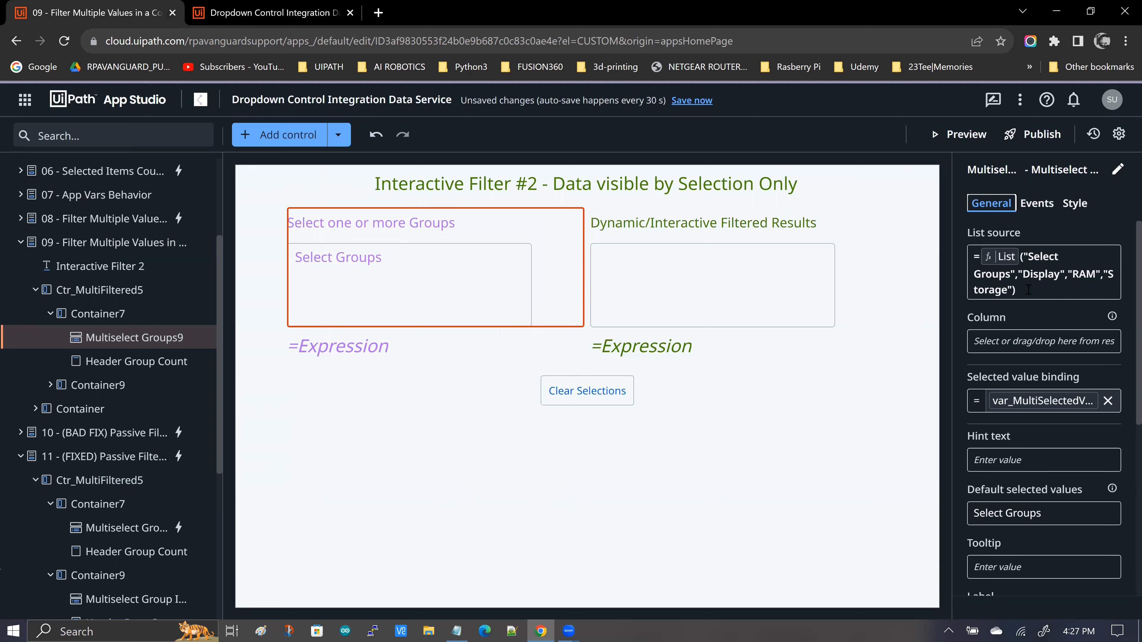
pyautogui.scroll(-1, 1029, 290)
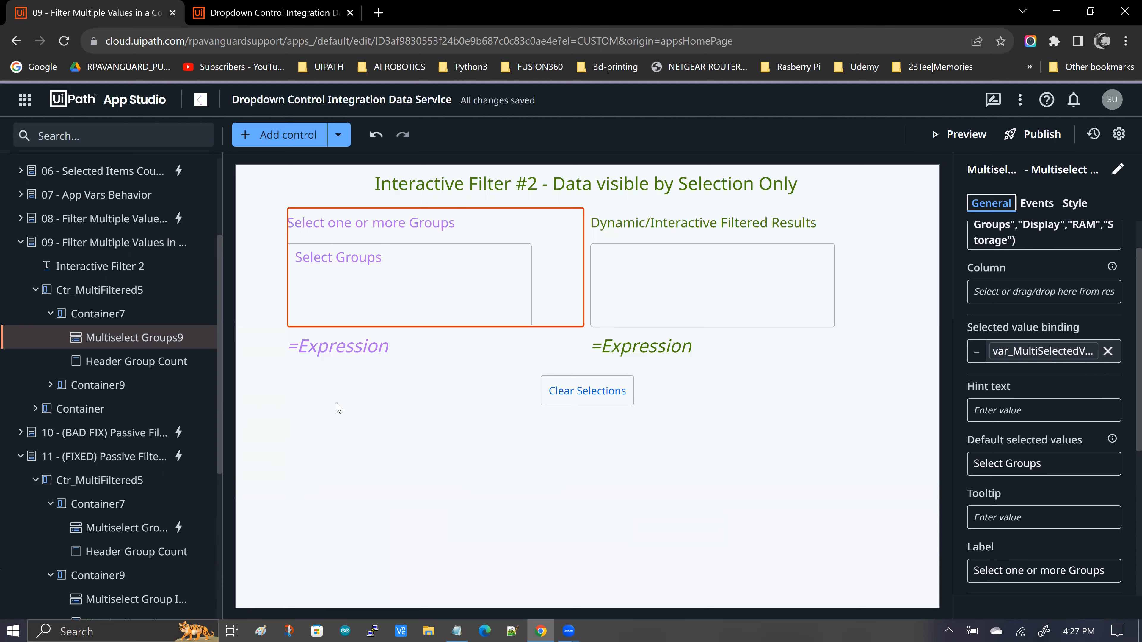
pyautogui.click(338, 358)
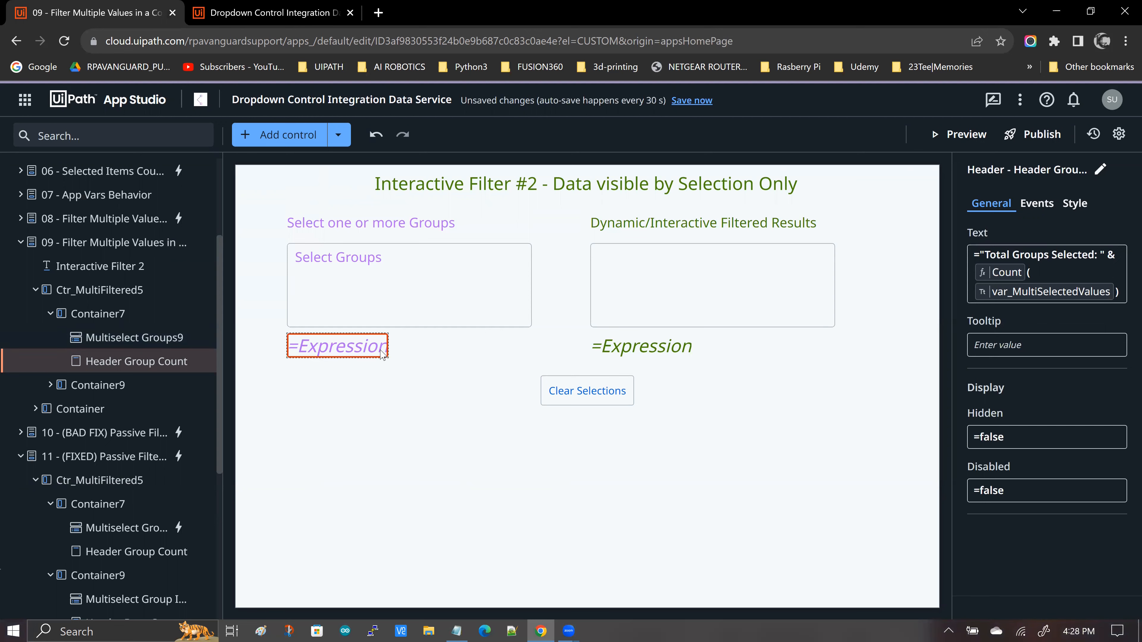
# Inspect the filtered results multiselect's general properties, from its Filter list source to its Disabled expression
pyautogui.click(741, 308)
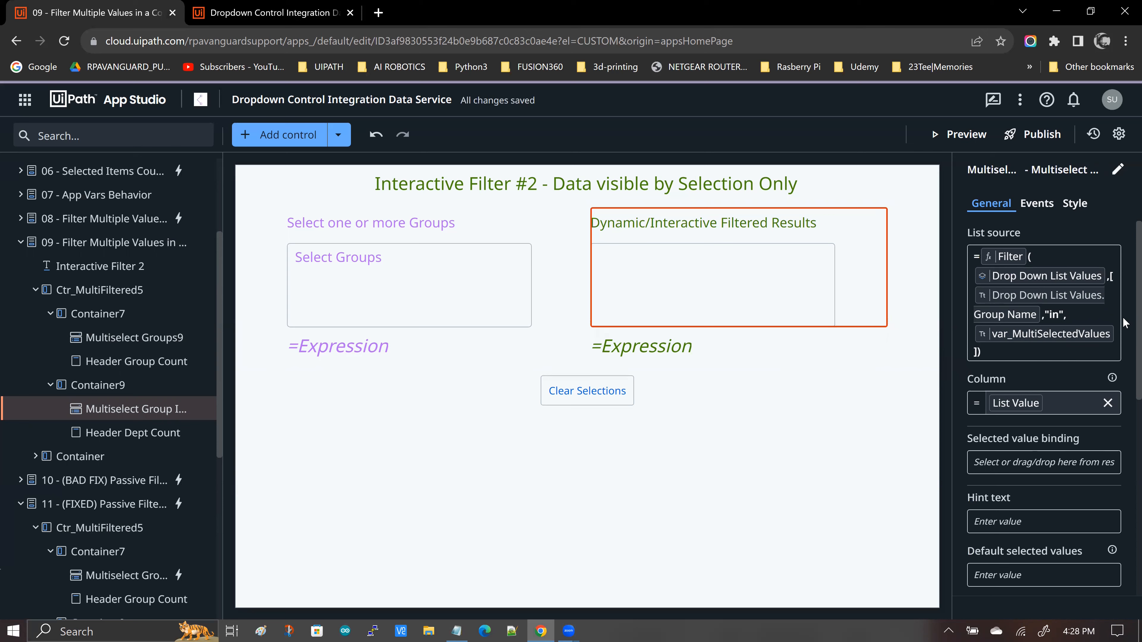
pyautogui.scroll(-7, 1123, 405)
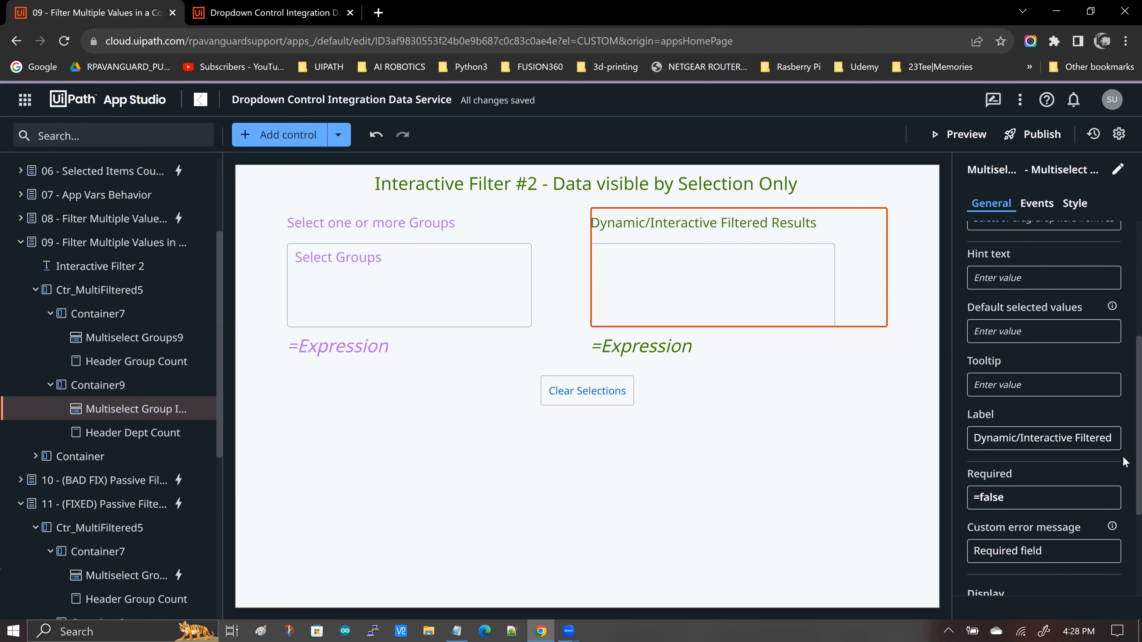
pyautogui.scroll(-2, 1124, 498)
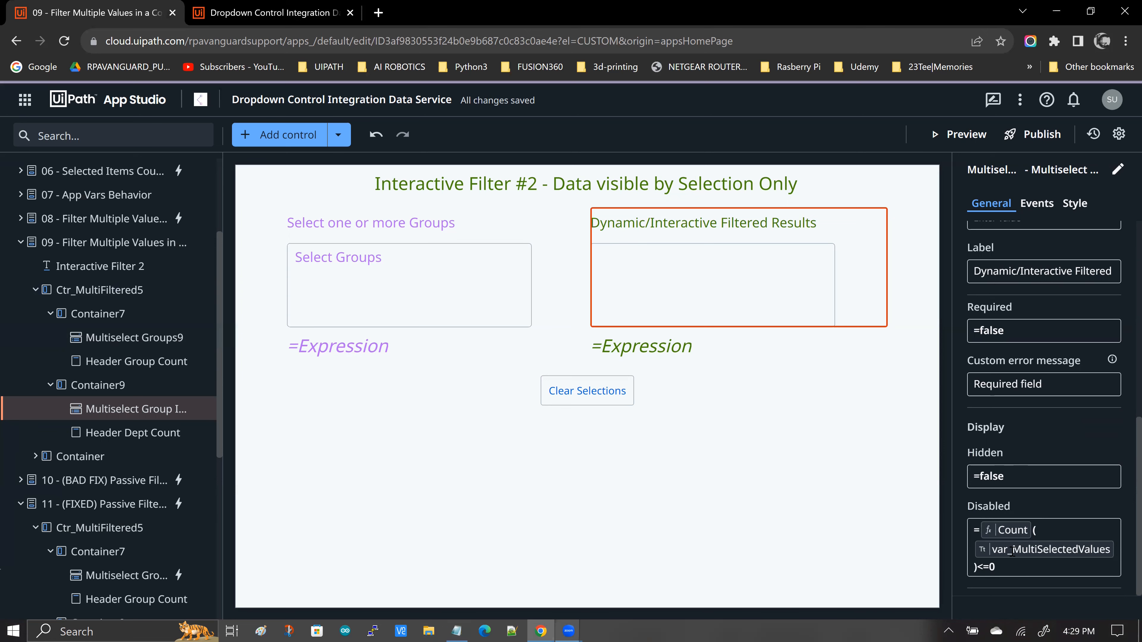
# Switch to Notepad and write "Disabled = Count(var_MultiSelectedValues)<=0" beneath the Filter expression
pyautogui.click(463, 630)
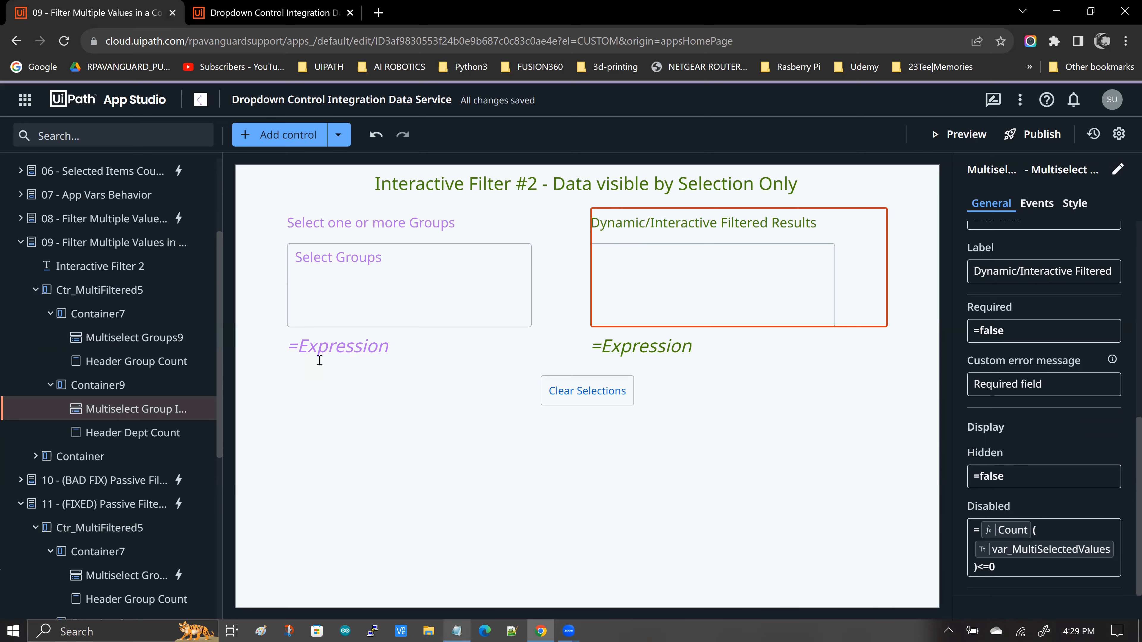
pyautogui.press('BackSpace')
pyautogui.write('Disabled = Count(var_')
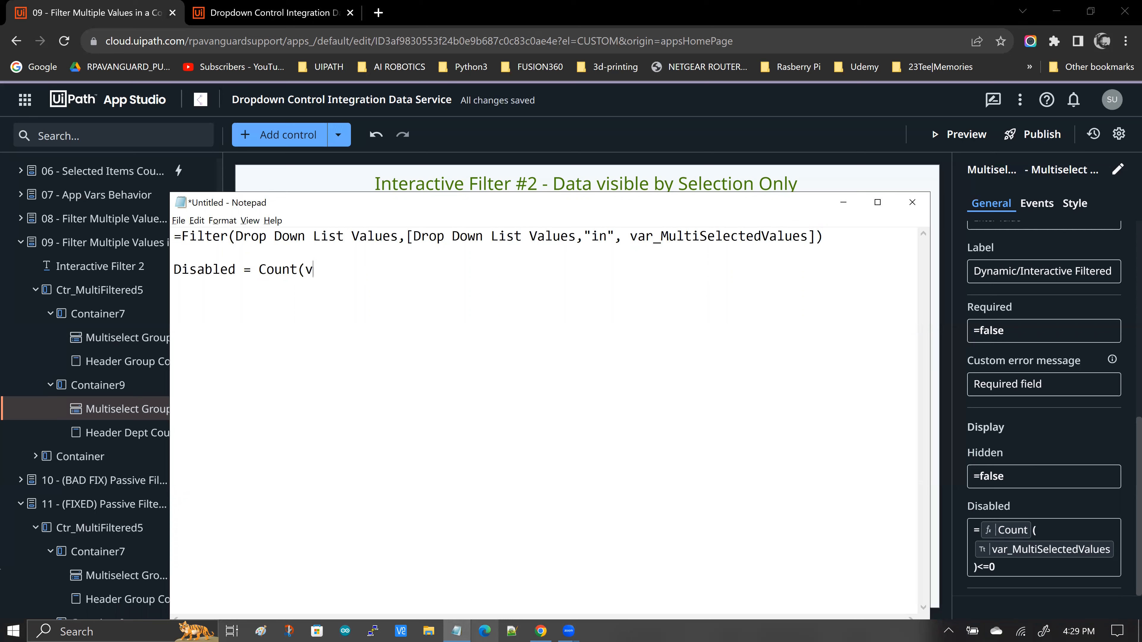
pyautogui.write('d')
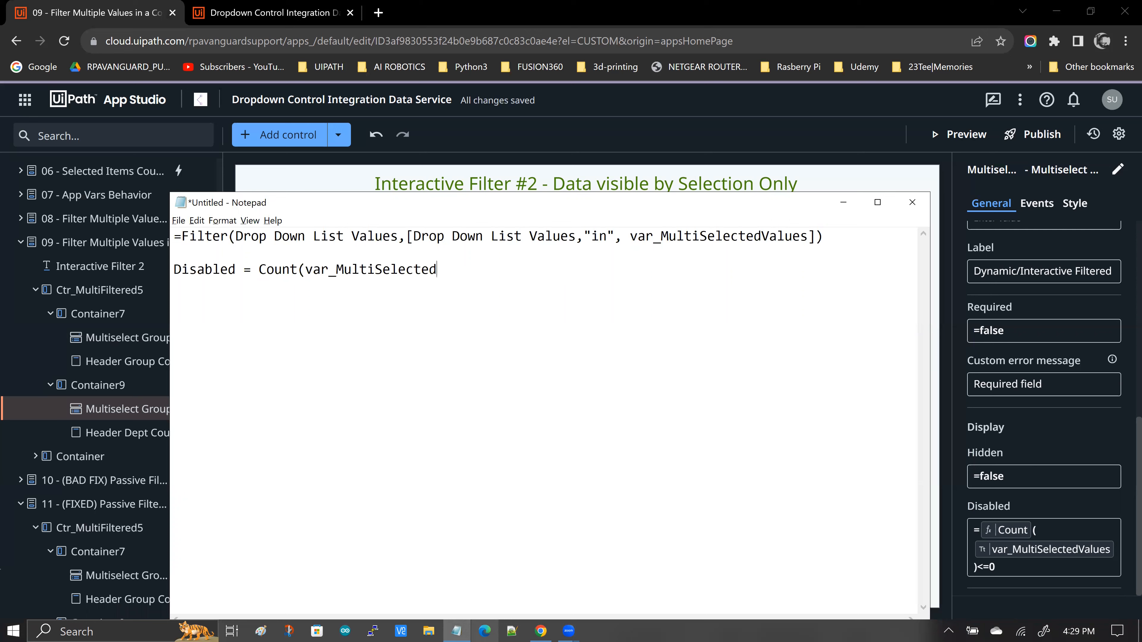
pyautogui.write('Values)<=0')
# Move the note clear of the page heading and examine the variable, Count function and full condition in its Disabled expression
pyautogui.moveTo(371, 269); pyautogui.dragTo(481, 271)
pyautogui.moveTo(470, 204); pyautogui.dragTo(501, 325)
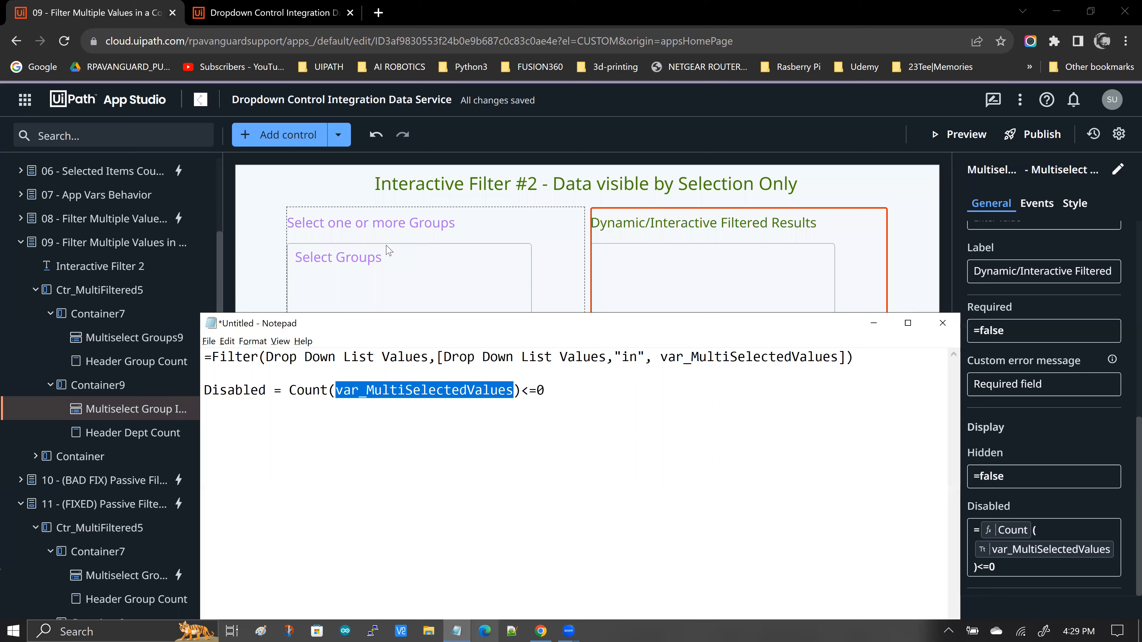
pyautogui.click(508, 436)
pyautogui.moveTo(292, 394); pyautogui.dragTo(521, 392)
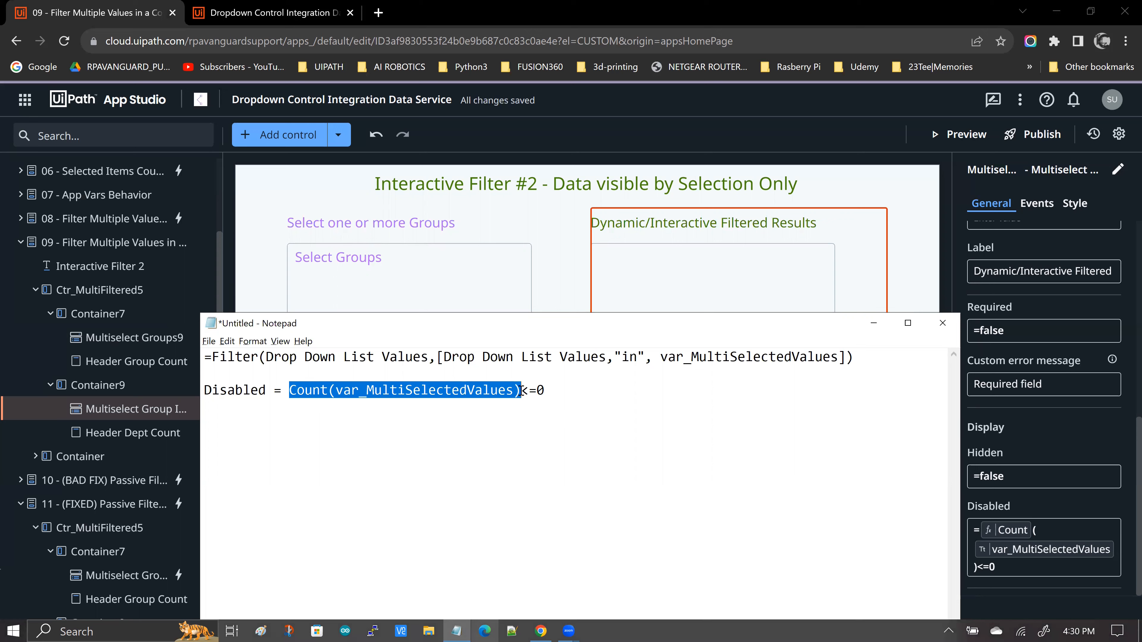
pyautogui.click(582, 393)
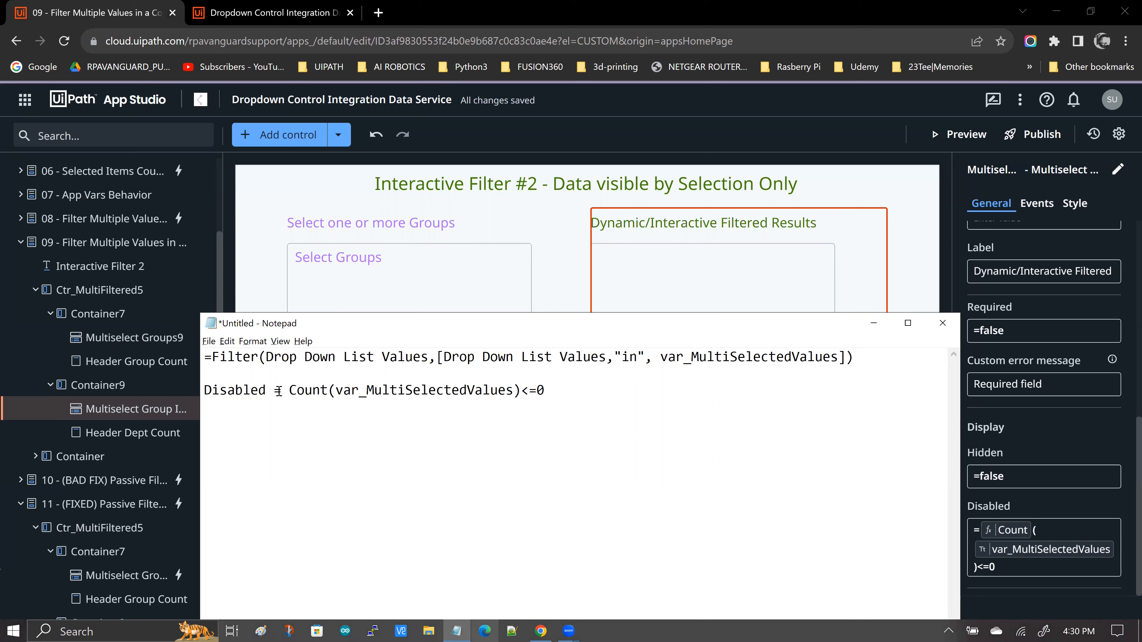
pyautogui.moveTo(292, 391); pyautogui.dragTo(567, 392)
pyautogui.click(570, 391)
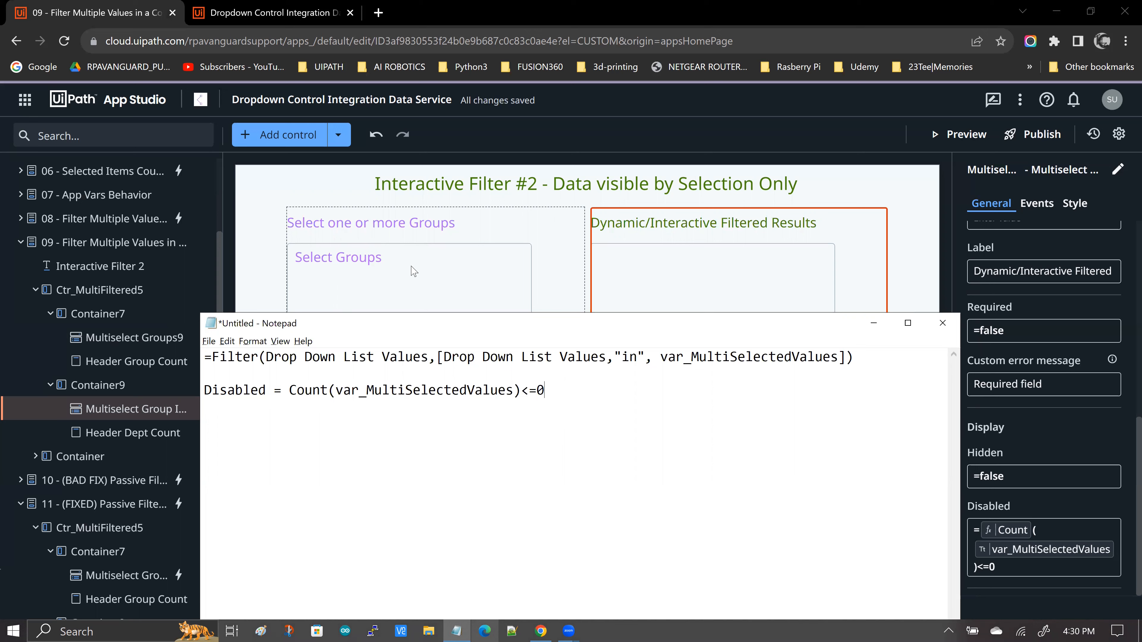
pyautogui.click(290, 390)
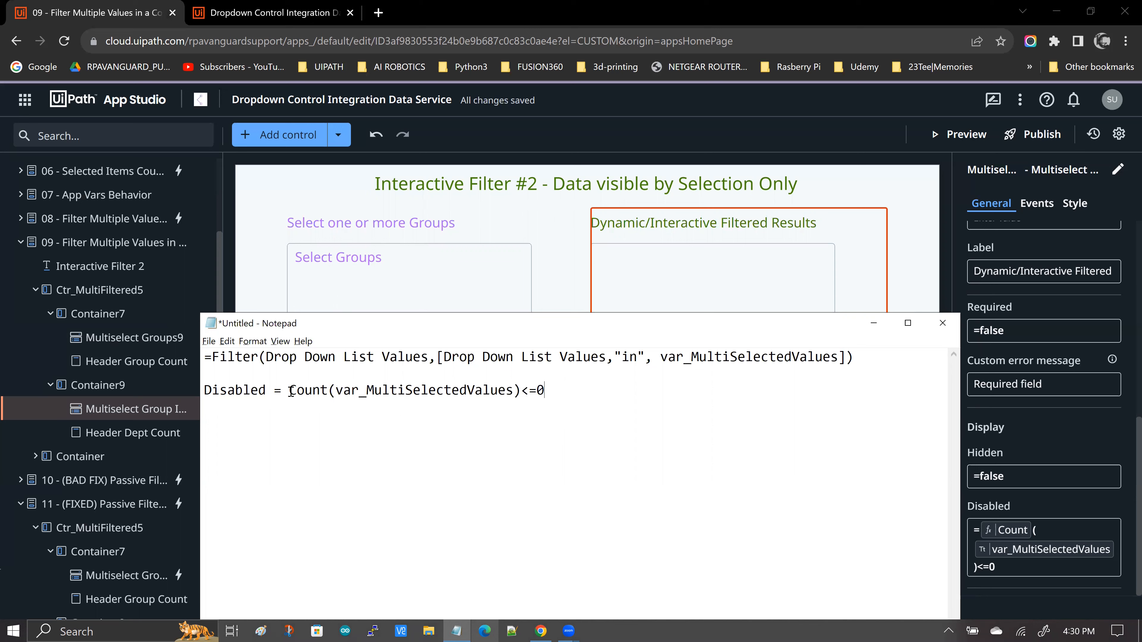
# Review the Disabled condition in the note, and return to App Studio to inspect the filtered results count header's text expression
pyautogui.moveTo(377, 391); pyautogui.dragTo(544, 393)
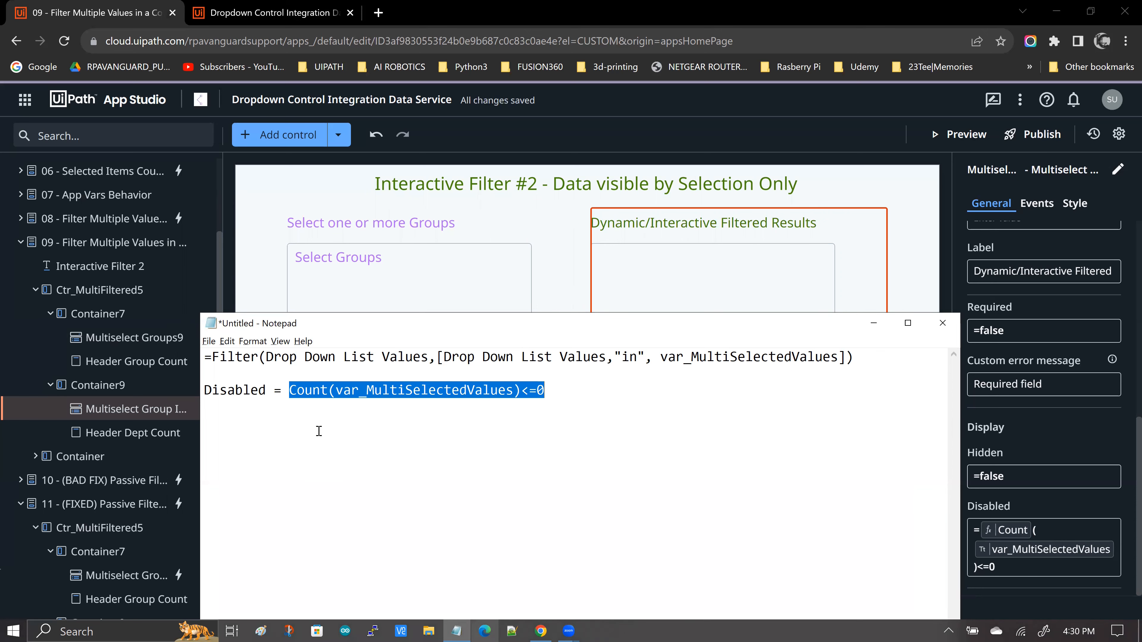
pyautogui.doubleClick(234, 390)
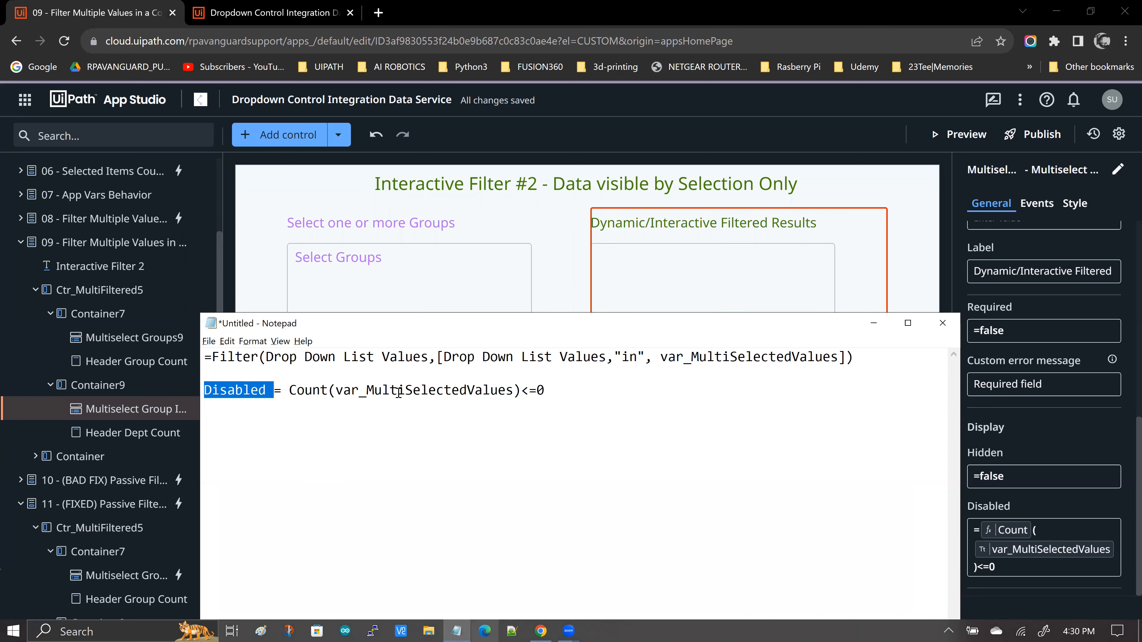
pyautogui.click(682, 275)
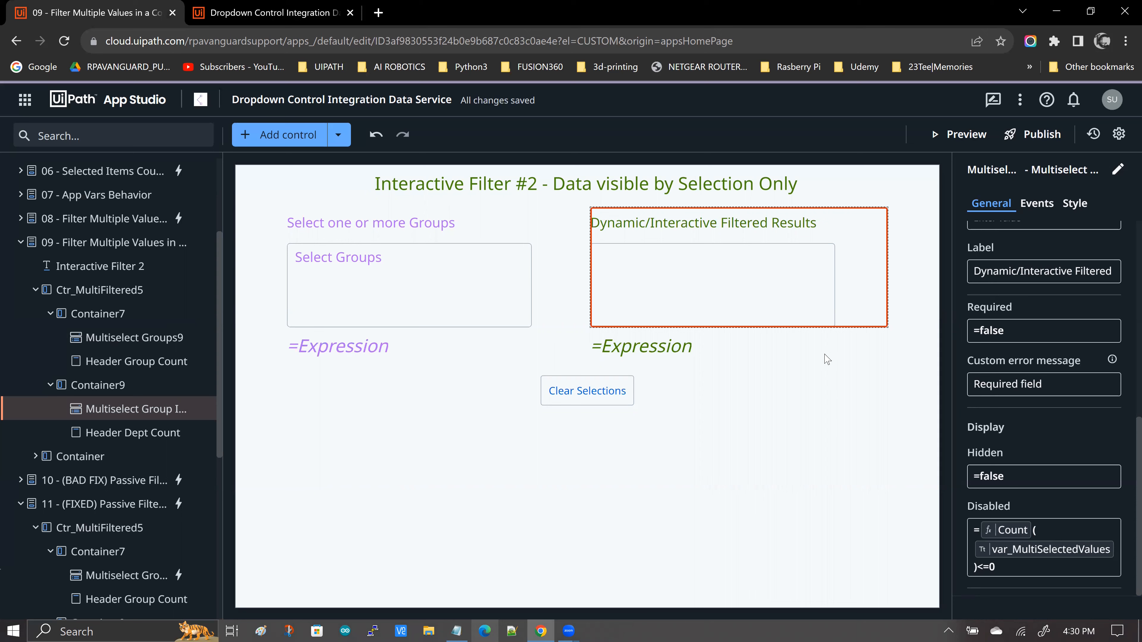
pyautogui.click(652, 359)
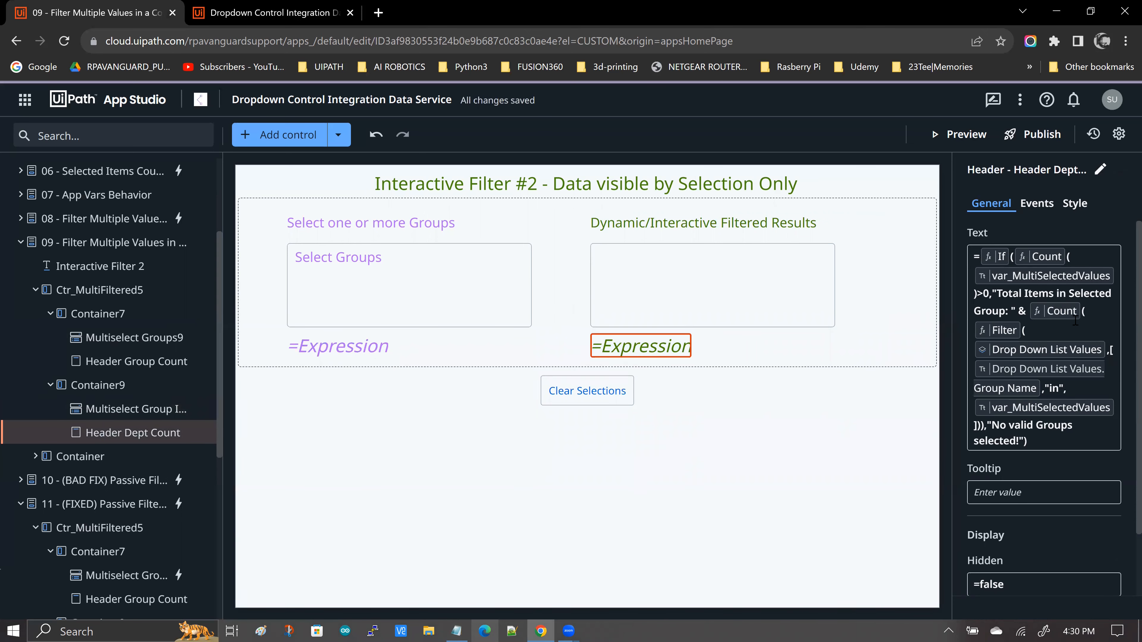
# Switch to the running demo and examine the text under the filtered results list while no group is selected
pyautogui.click(262, 13)
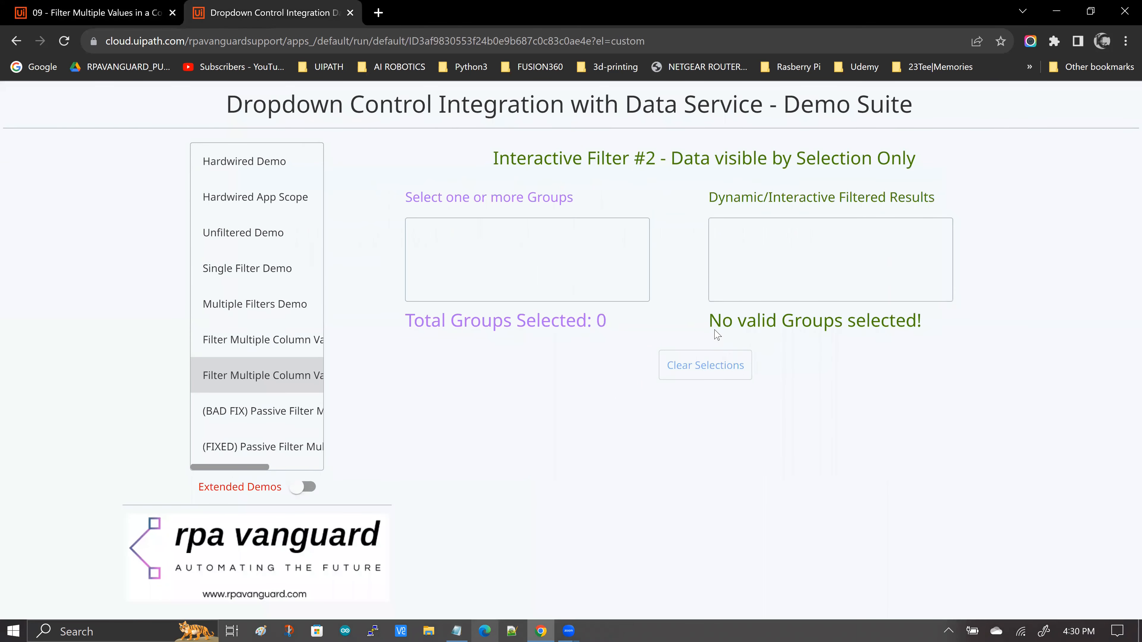
pyautogui.moveTo(709, 325); pyautogui.dragTo(925, 329)
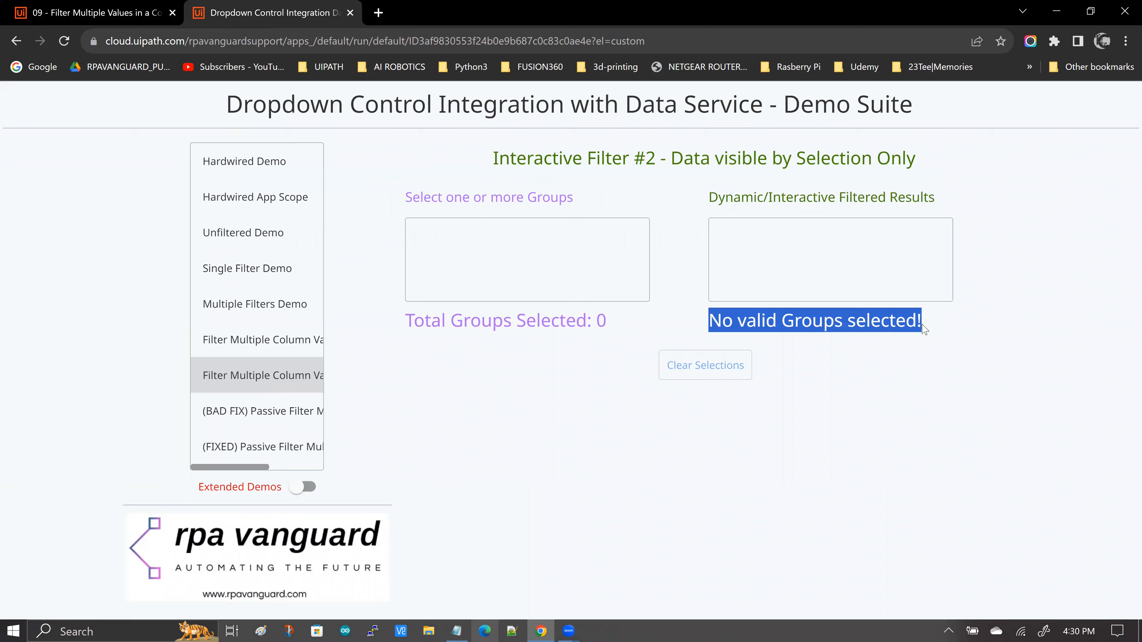
pyautogui.click(485, 266)
pyautogui.click(724, 340)
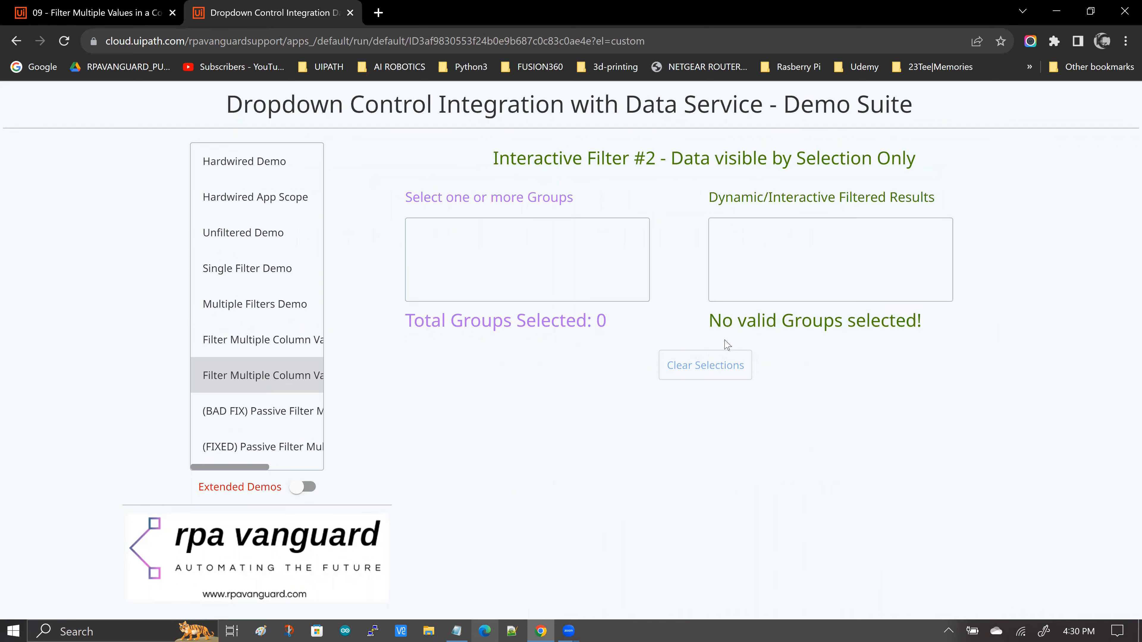
pyautogui.tripleClick(924, 327)
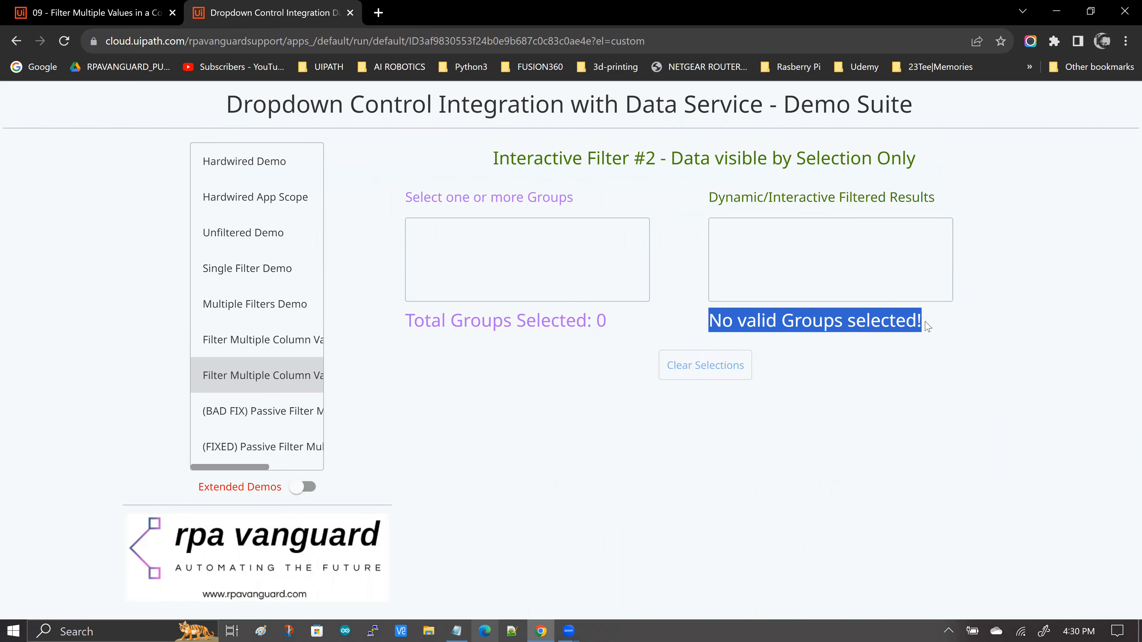
pyautogui.click(451, 276)
pyautogui.click(725, 328)
pyautogui.moveTo(702, 320); pyautogui.dragTo(895, 320)
pyautogui.click(964, 410)
# Select the Display and RAM groups in the demo's group multiselect
pyautogui.click(603, 282)
pyautogui.click(434, 367)
pyautogui.click(439, 389)
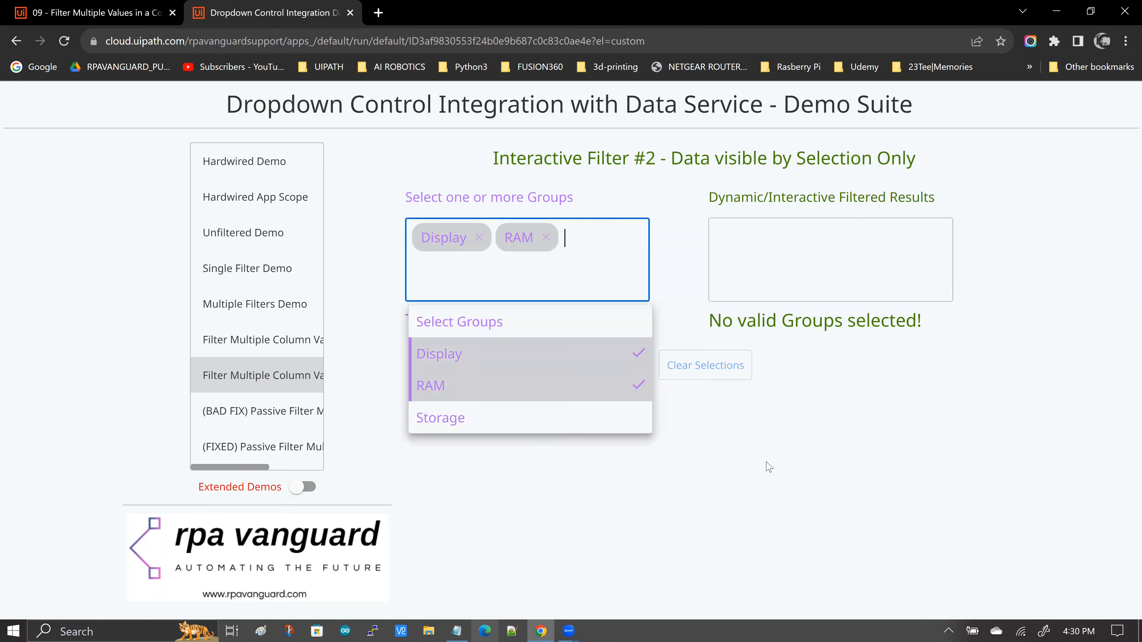
pyautogui.click(747, 502)
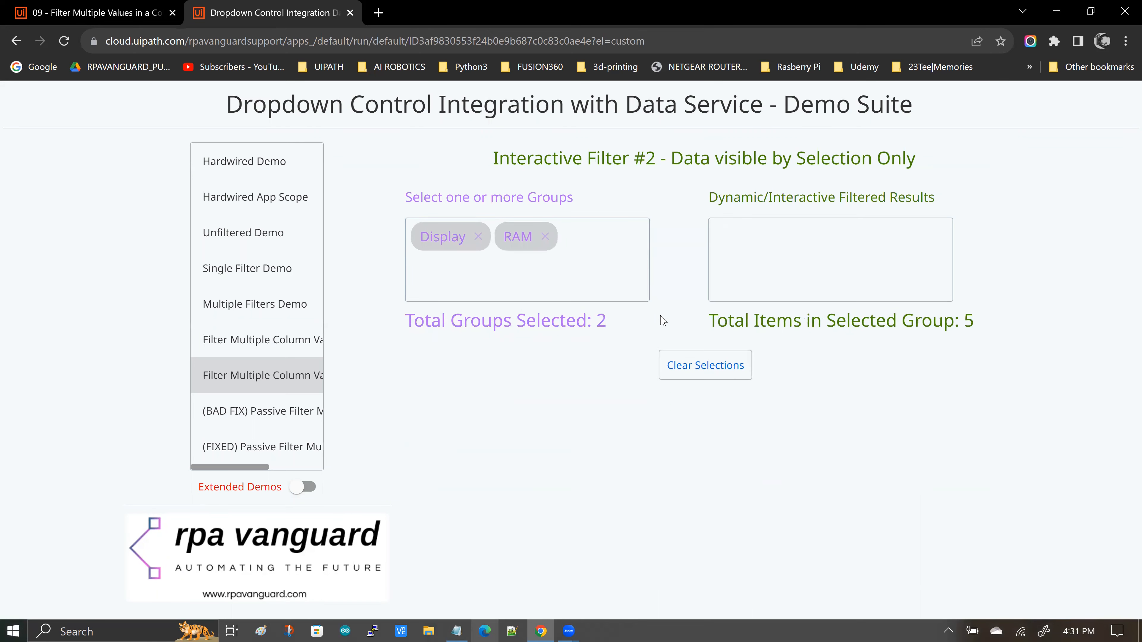
# Examine the total items text beneath the filtered results list for the two selected groups
pyautogui.moveTo(712, 323); pyautogui.dragTo(718, 323)
pyautogui.moveTo(899, 327); pyautogui.dragTo(989, 321)
pyautogui.tripleClick(989, 321)
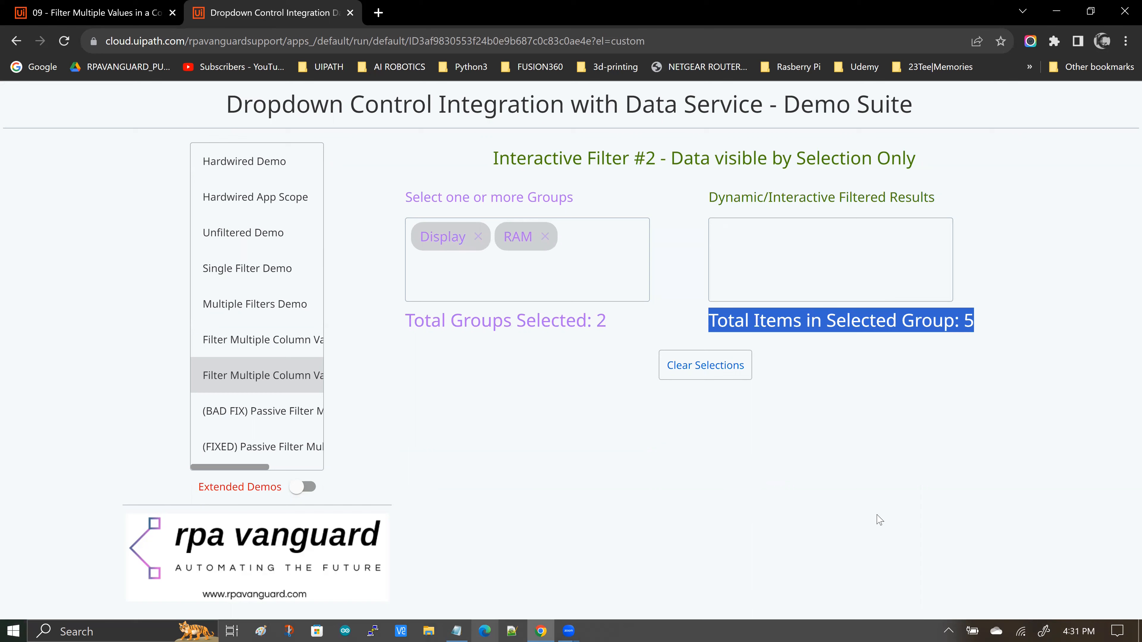
# Return to App Studio, bring the Notepad note up beside the header's properties and examine its full Filter expression
pyautogui.click(88, 13)
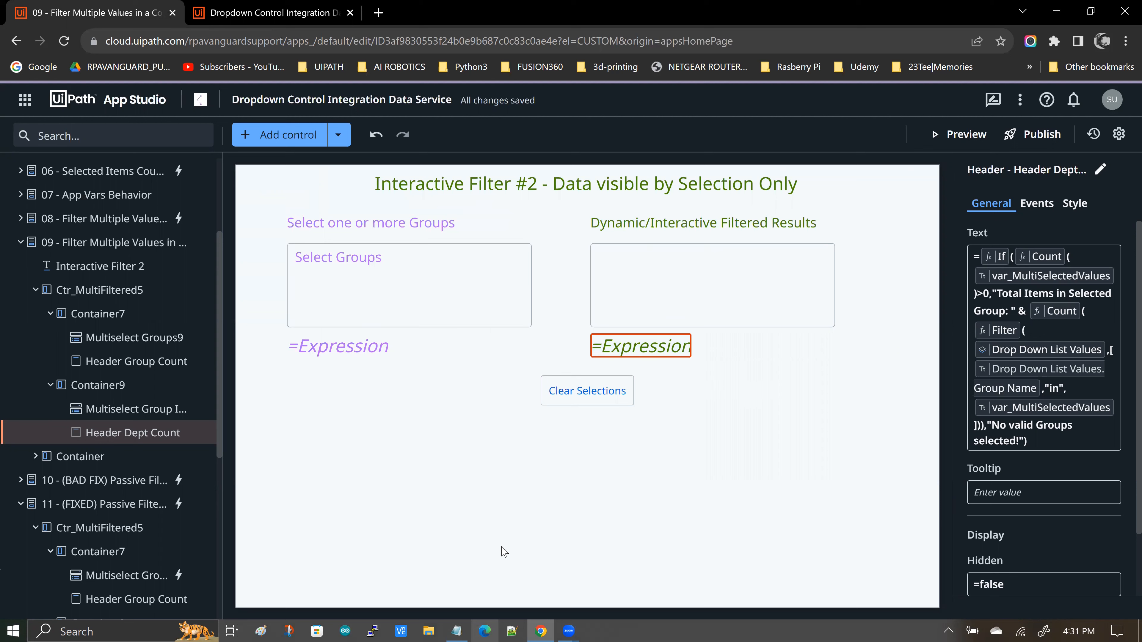
pyautogui.moveTo(456, 631)
pyautogui.click(483, 558)
pyautogui.moveTo(500, 323); pyautogui.dragTo(497, 156)
pyautogui.click(658, 207)
pyautogui.moveTo(210, 191); pyautogui.dragTo(852, 189)
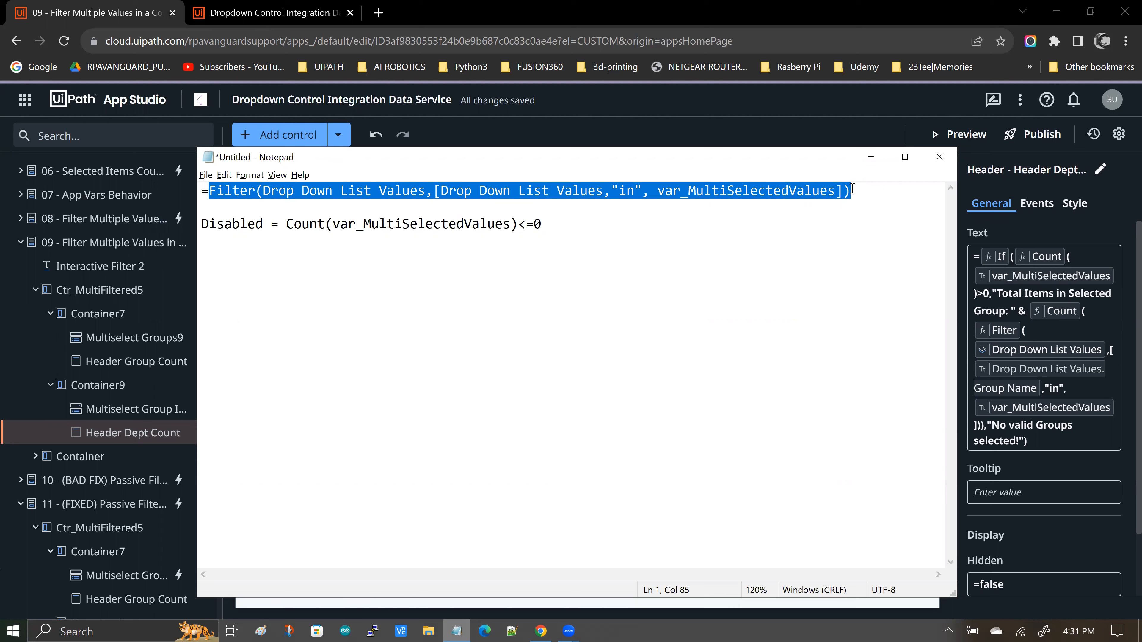
pyautogui.click(854, 222)
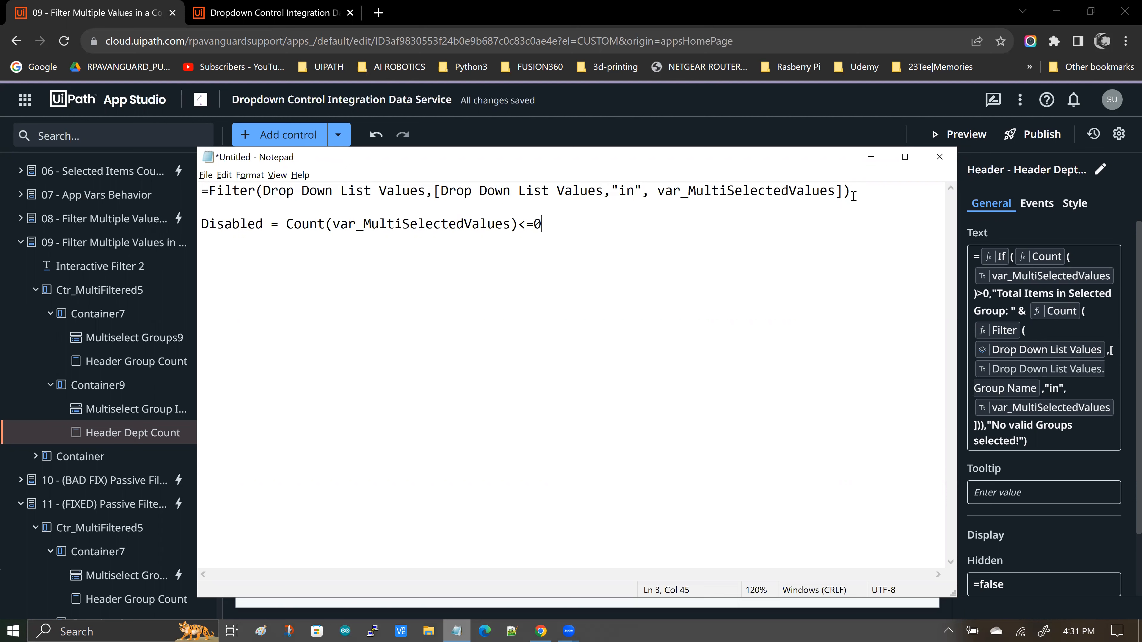
pyautogui.moveTo(852, 193); pyautogui.dragTo(210, 194)
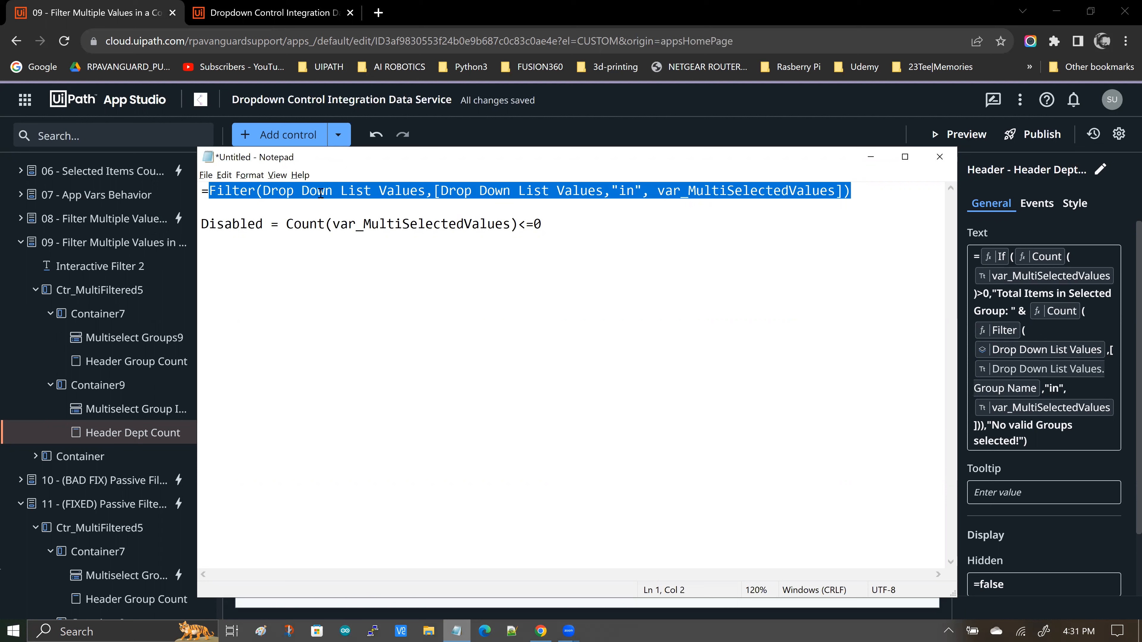
pyautogui.click(702, 218)
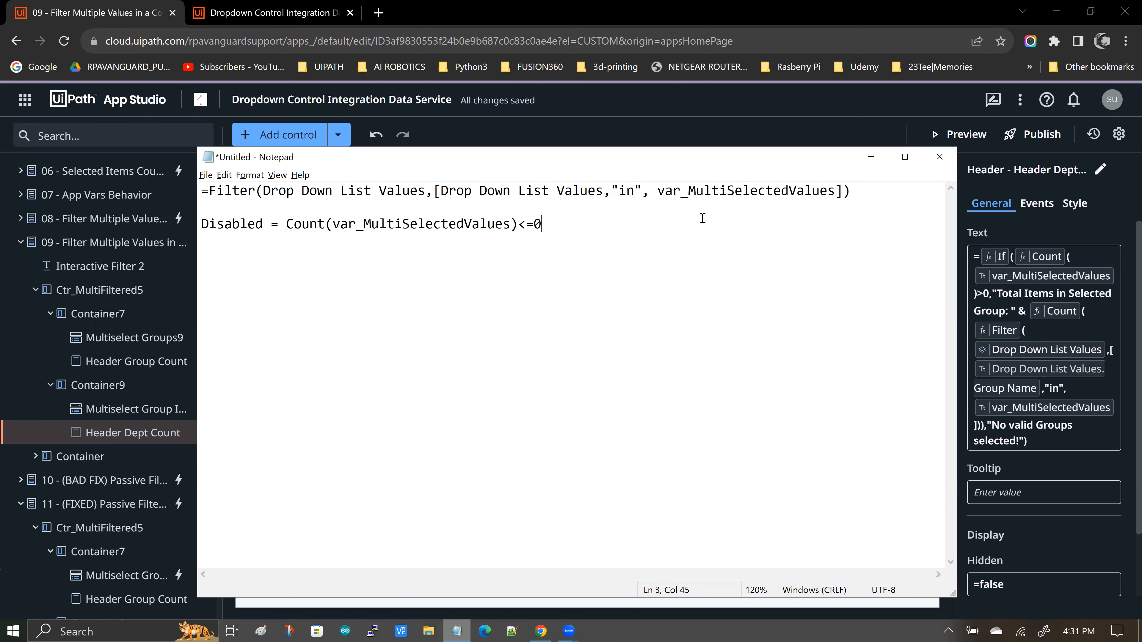
# Start an "=If(" expression beneath the Disabled line, with its closing parenthesis several lines lower
pyautogui.press('Return')
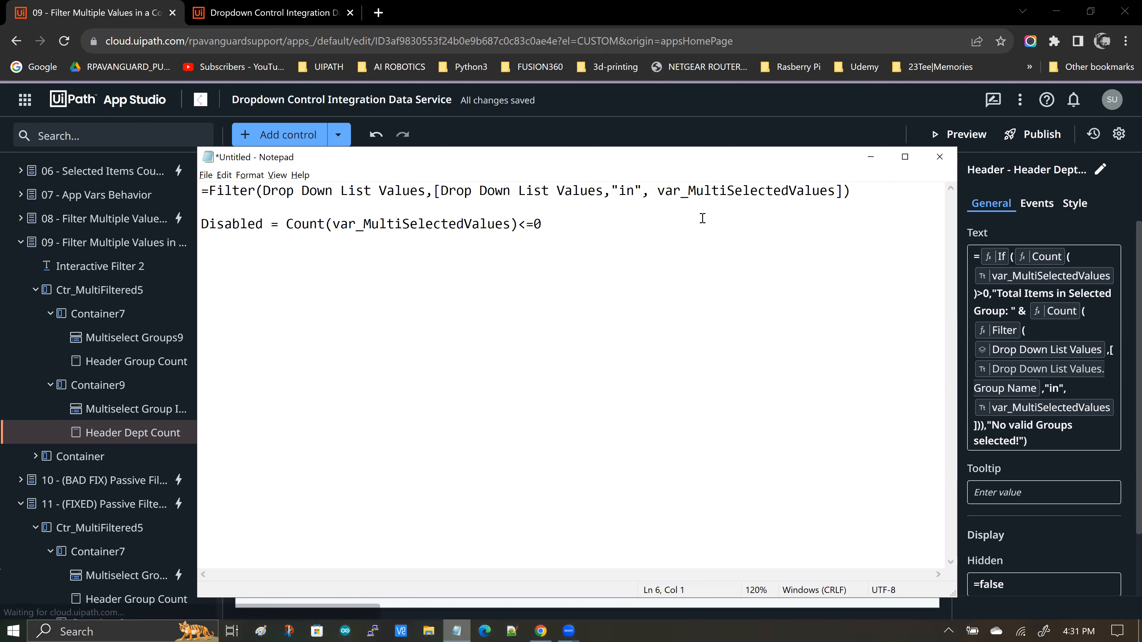
pyautogui.write('=')
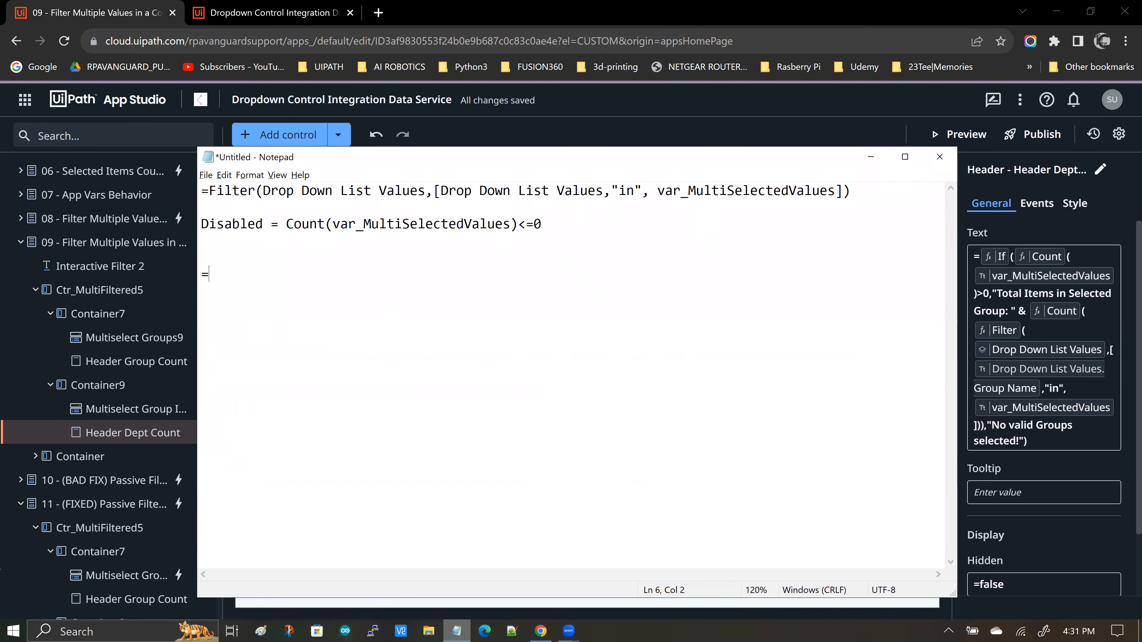
pyautogui.write('If')
pyautogui.press('Return')
pyautogui.press('Return')
pyautogui.press('Return')
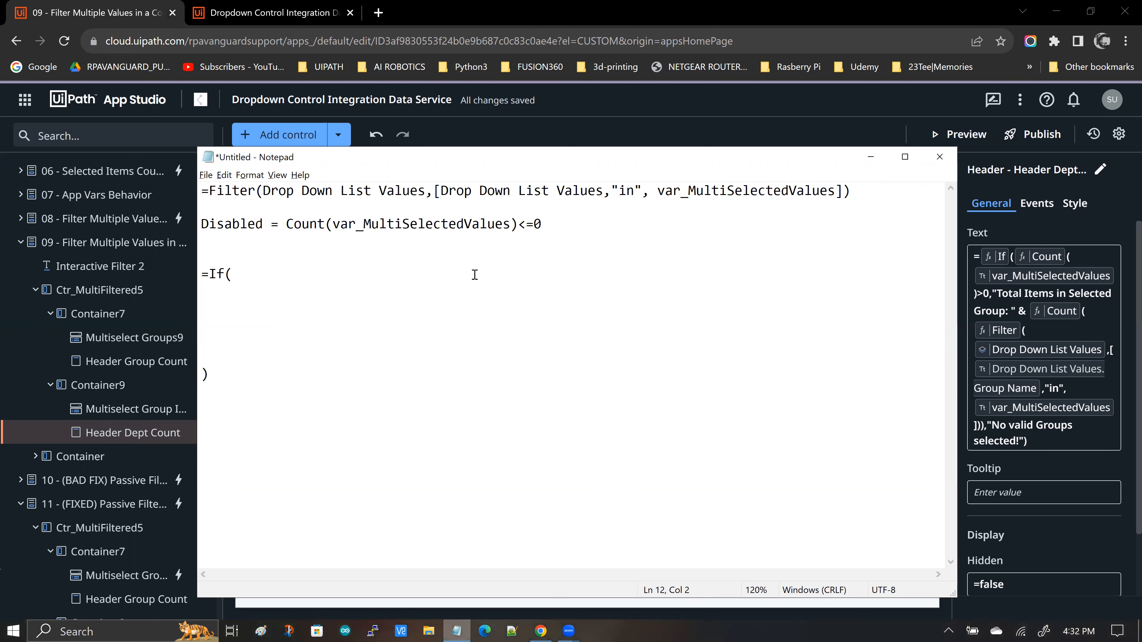
# Write "Count(var_MultiSelectedValues)>0," as the If condition, reusing the Count call copied from the Disabled line
pyautogui.click(212, 297)
pyautogui.write('Count')
pyautogui.press('BackSpace')
pyautogui.press('BackSpace')
pyautogui.press('BackSpace')
pyautogui.press('BackSpace')
pyautogui.press('BackSpace')
pyautogui.moveTo(286, 224); pyautogui.dragTo(310, 224)
pyautogui.moveTo(442, 224); pyautogui.dragTo(518, 224)
pyautogui.hotkey('ctrl', 'c')
pyautogui.click(217, 298)
pyautogui.hotkey('ctrl', 'v')
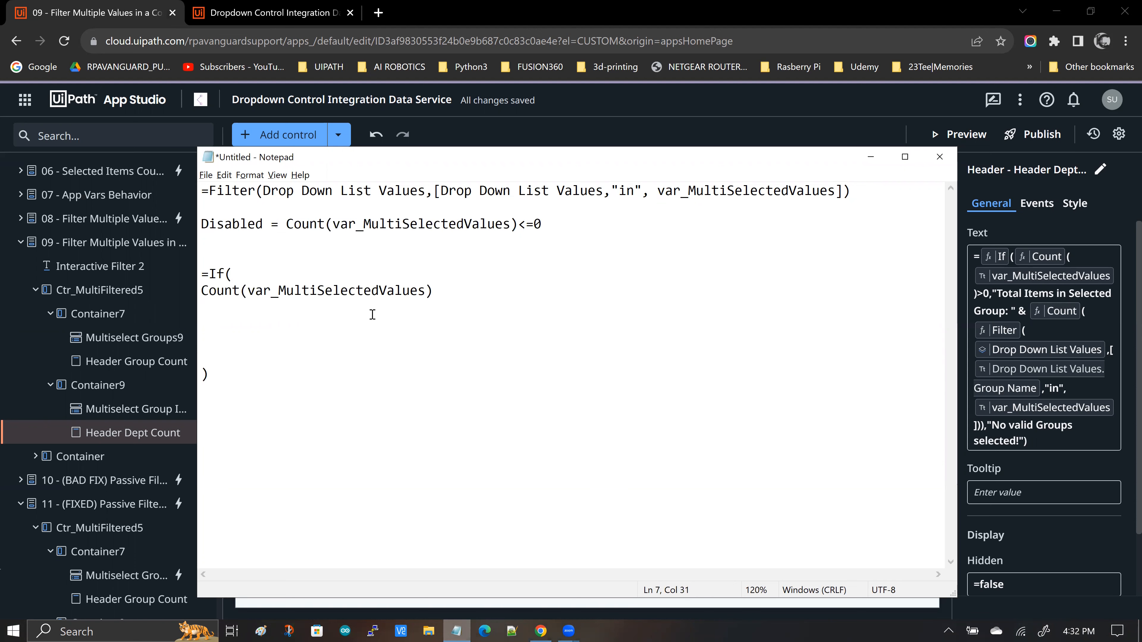
pyautogui.write('>0,')
pyautogui.press('Return')
# Write the true branch as "Total Items in Selected Group: " & Count( and put its closing parenthesis three lines below
pyautogui.write('"Total Items in Selected Group:')
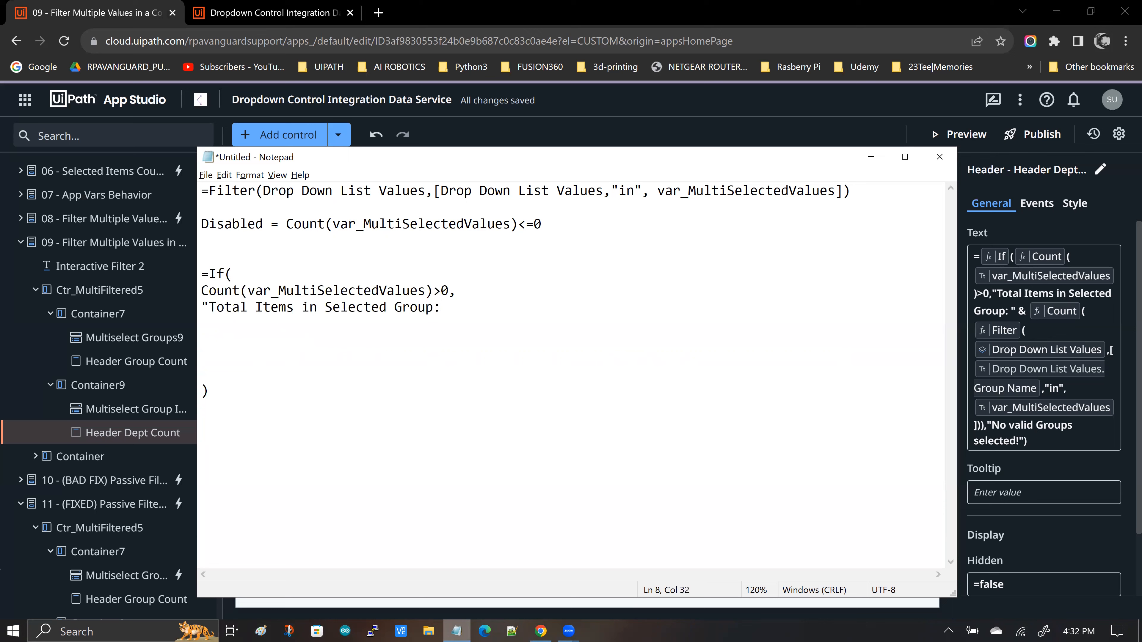
pyautogui.write(' " &')
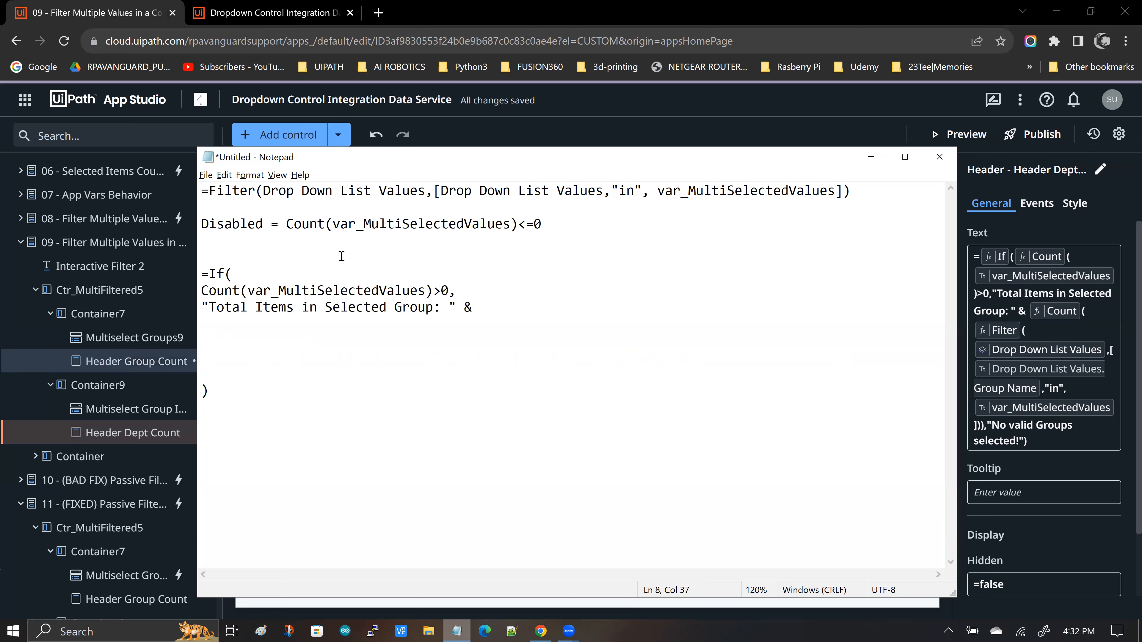
pyautogui.doubleClick(290, 225)
pyautogui.hotkey('ctrl', 'c')
pyautogui.click(552, 300)
pyautogui.hotkey('ctrl', 'v')
pyautogui.press('Return')
pyautogui.press('Return')
pyautogui.press('Return')
pyautogui.write(')')
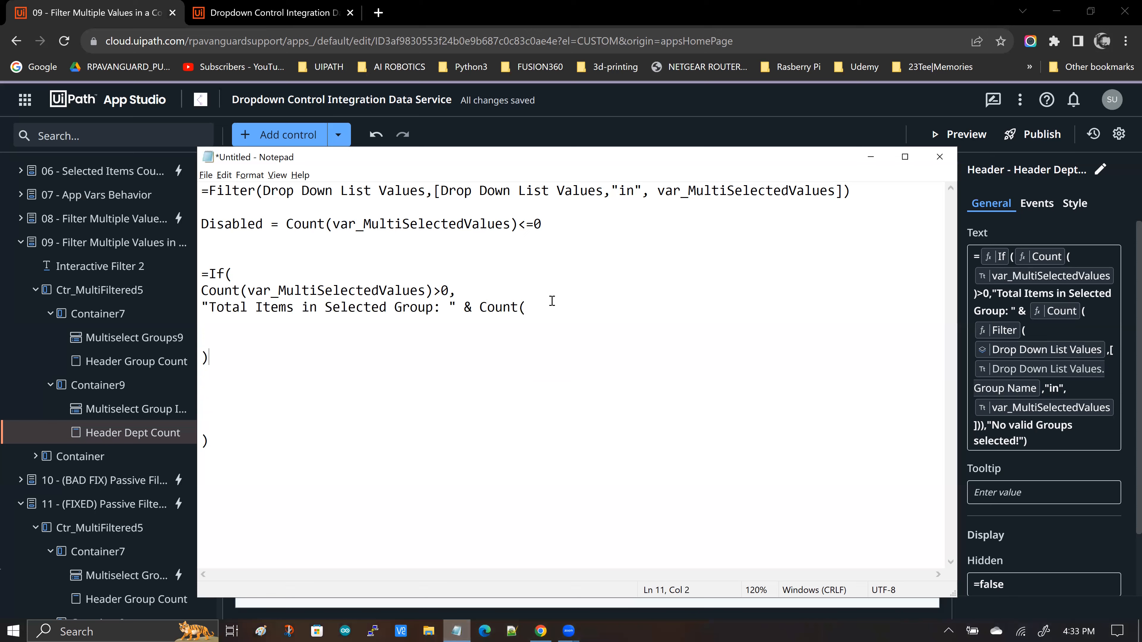
# Copy the Filter expression from the first line, without its equals sign, into the Count parentheses and remove the surplus line
pyautogui.click(211, 191)
pyautogui.keyDown('shift'); pyautogui.click(850, 191); pyautogui.keyUp('shift')
pyautogui.hotkey('ctrl', 'c')
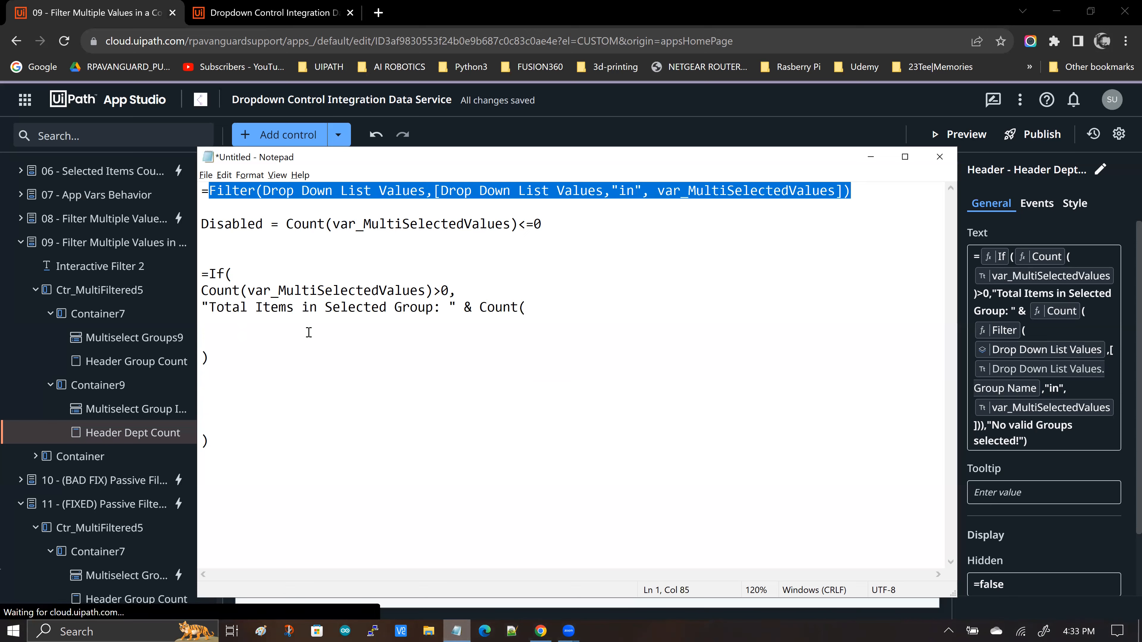
pyautogui.click(308, 332)
pyautogui.hotkey('ctrl', 'v')
pyautogui.press('Delete')
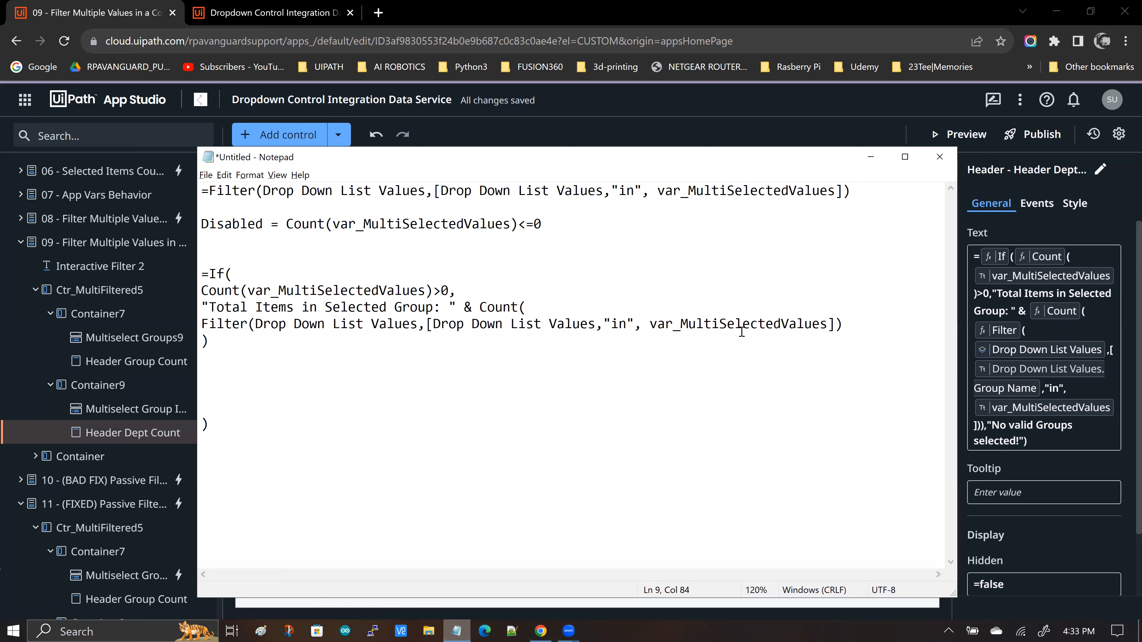
# Add a comma after the Count block and write the false branch text "No valid Groups selected!" on the following line
pyautogui.click(225, 344)
pyautogui.write('alid Groups sele')
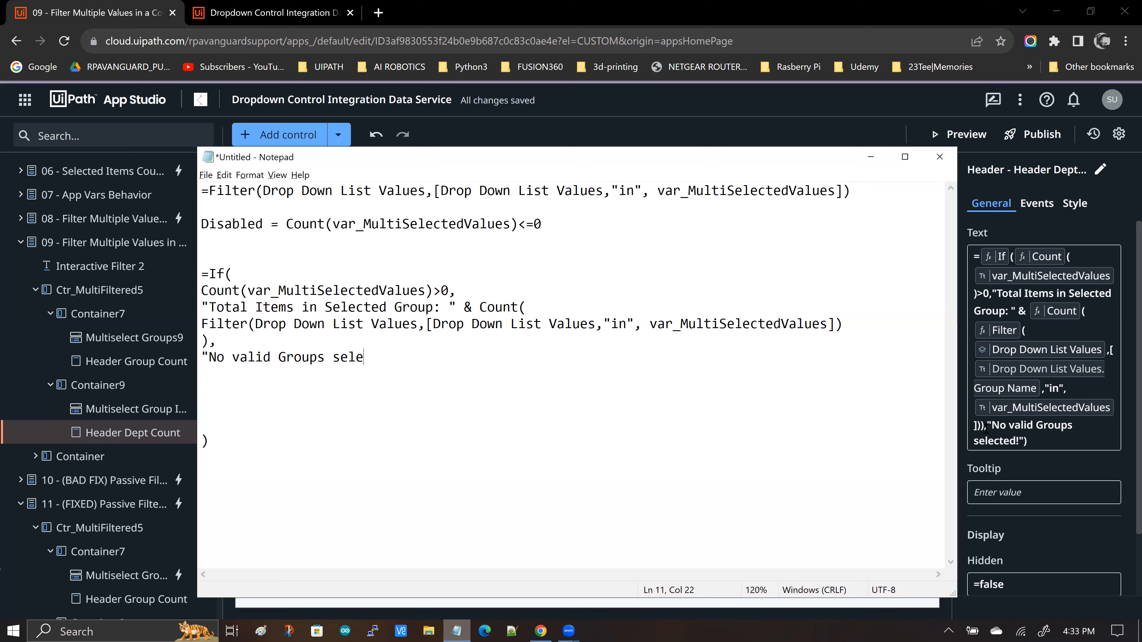
pyautogui.write('cted!')
# Switch to the running demo and remove the RAM and Display groups from the group multiselect
pyautogui.click(273, 42)
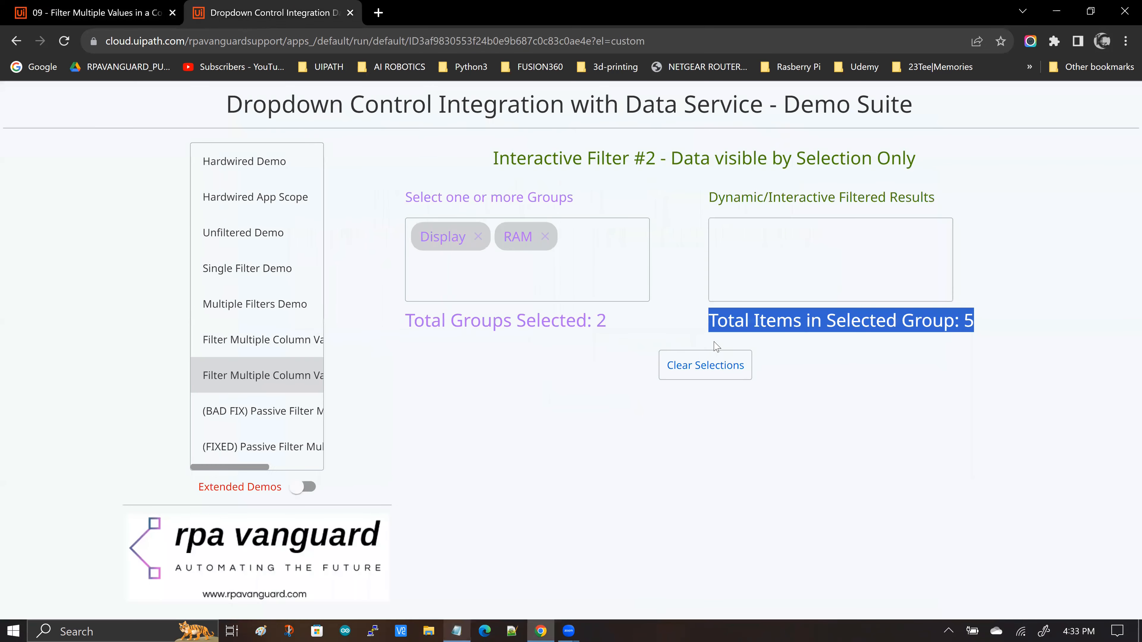
pyautogui.click(825, 330)
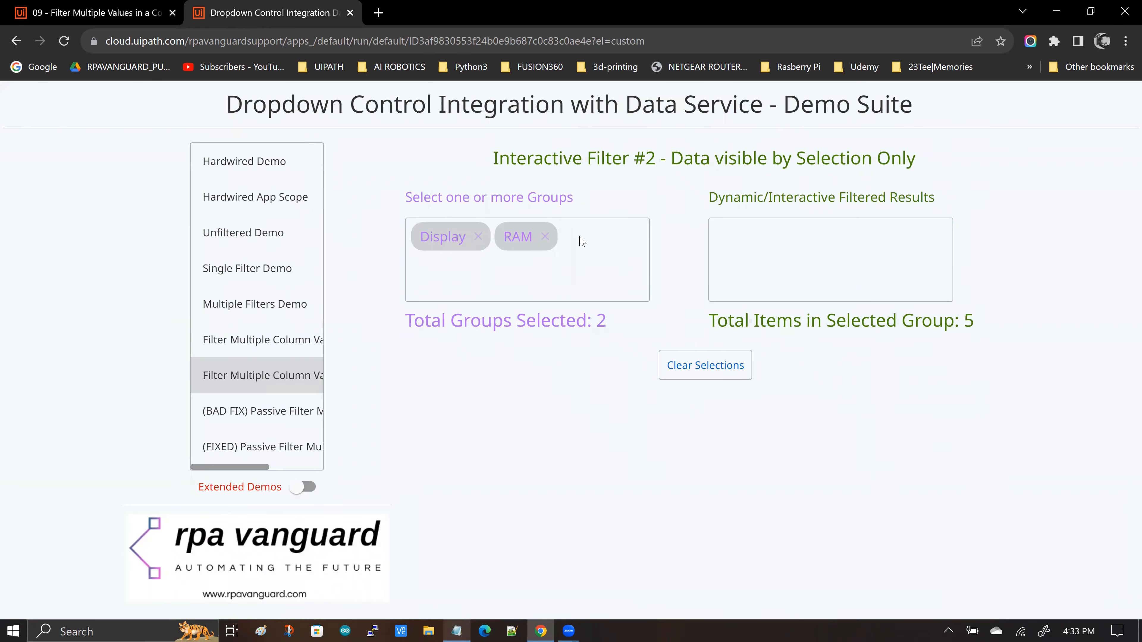
pyautogui.click(544, 237)
pyautogui.click(479, 237)
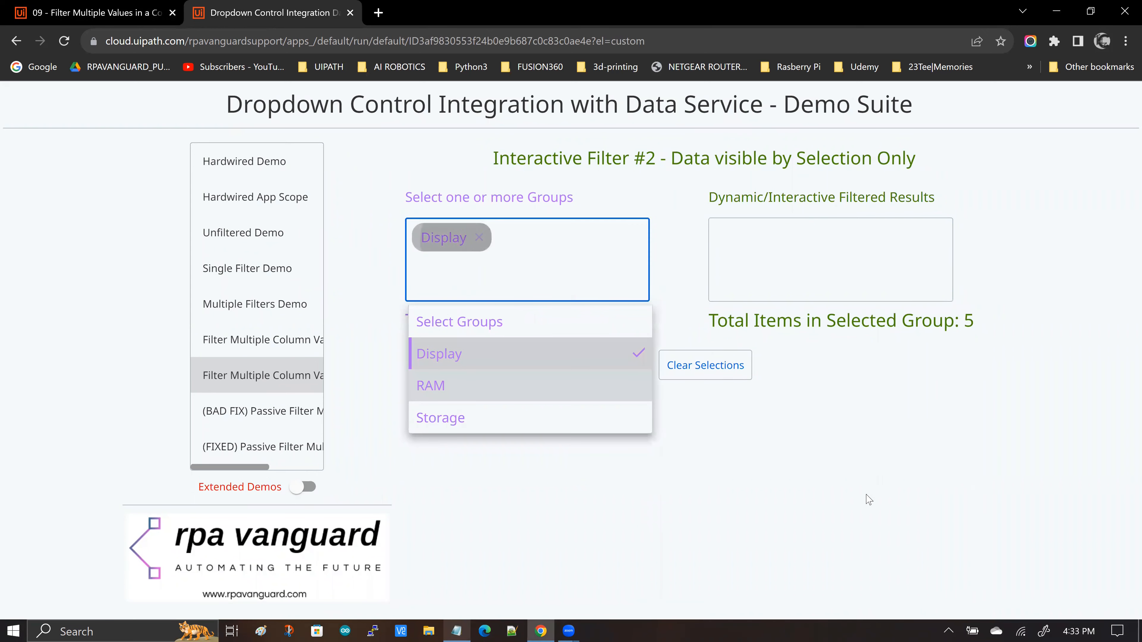
pyautogui.click(836, 494)
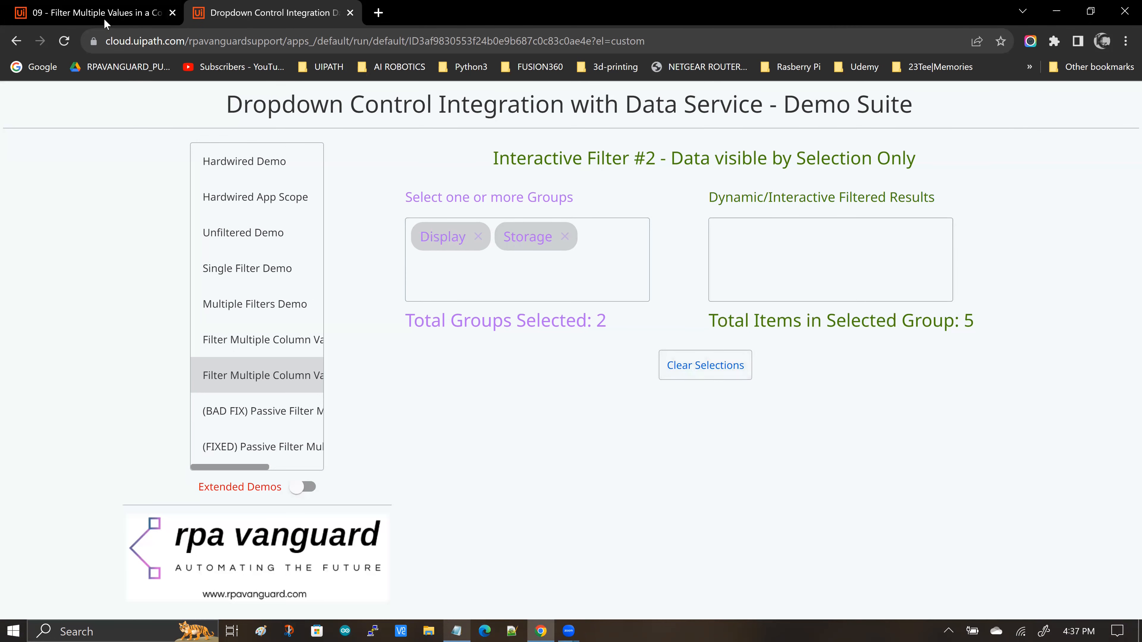
# In App Studio, inspect the Clear Selections button's general properties and the Set Values rule behind its click event
pyautogui.click(153, 26)
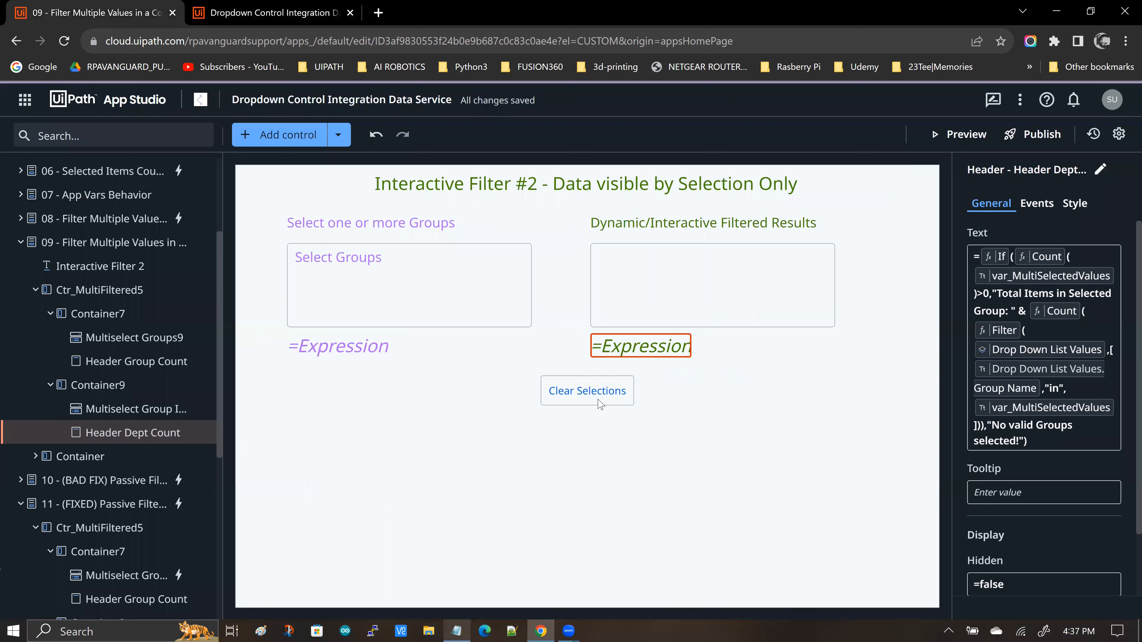
pyautogui.click(578, 394)
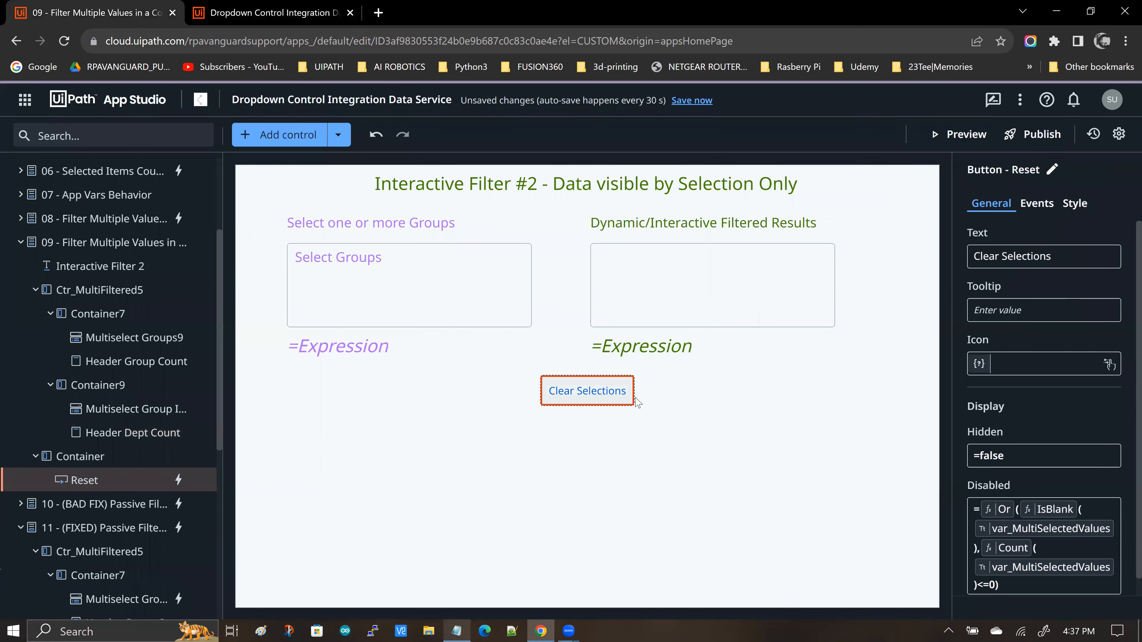
pyautogui.click(1041, 207)
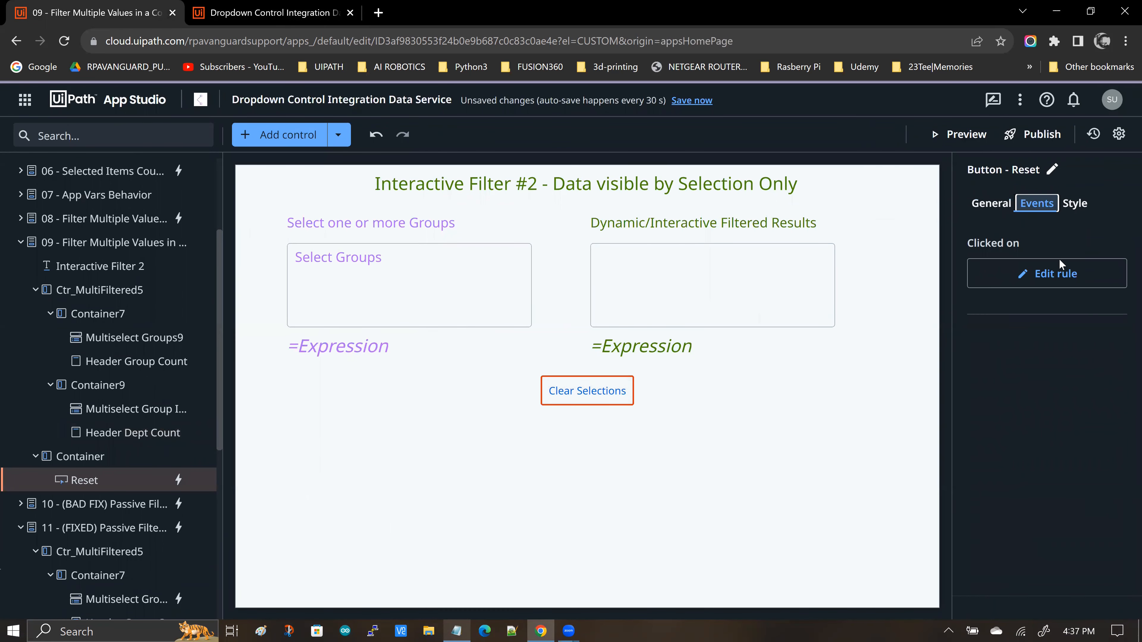
pyautogui.click(1055, 273)
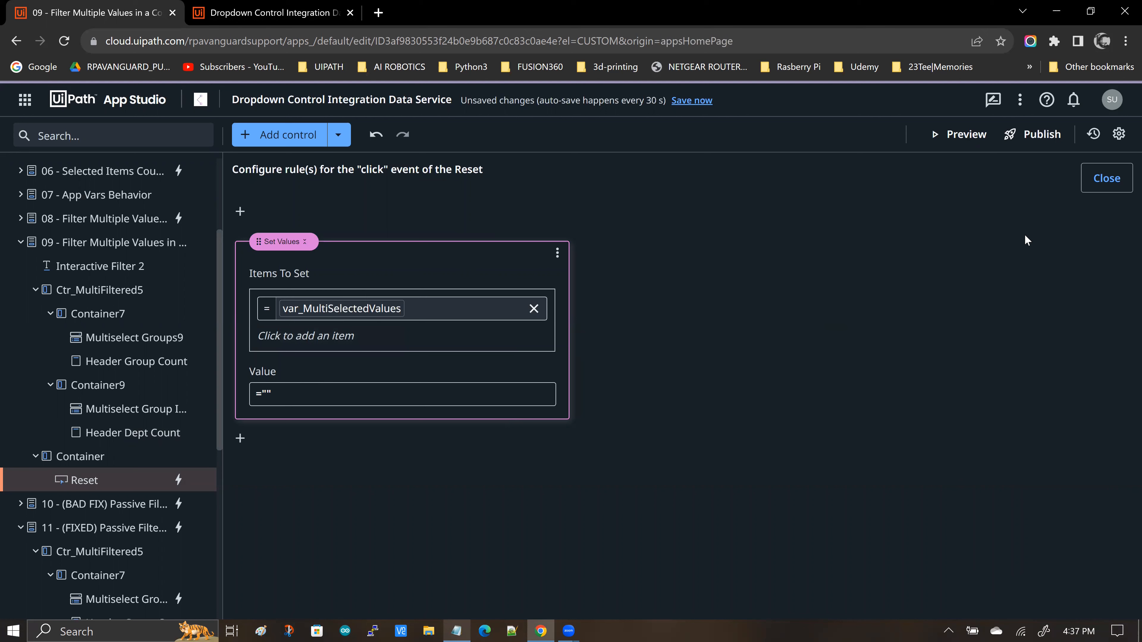
pyautogui.click(1096, 187)
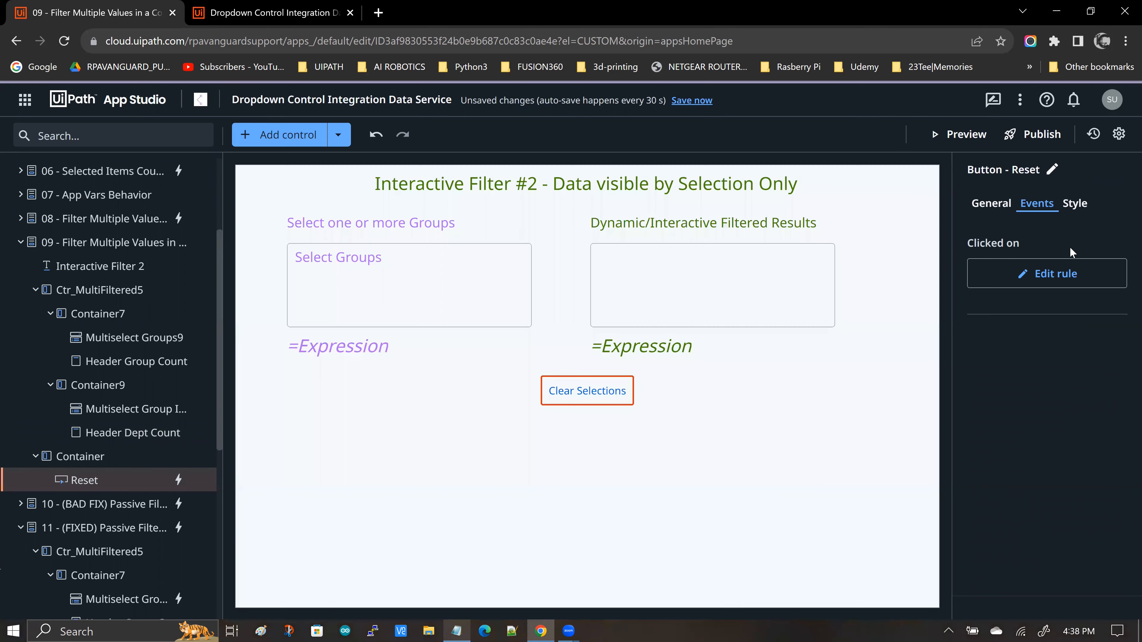
# In the running demo, select the Display and Storage groups, and reset them with Clear Selections
pyautogui.click(673, 232)
pyautogui.click(633, 349)
pyautogui.click(984, 203)
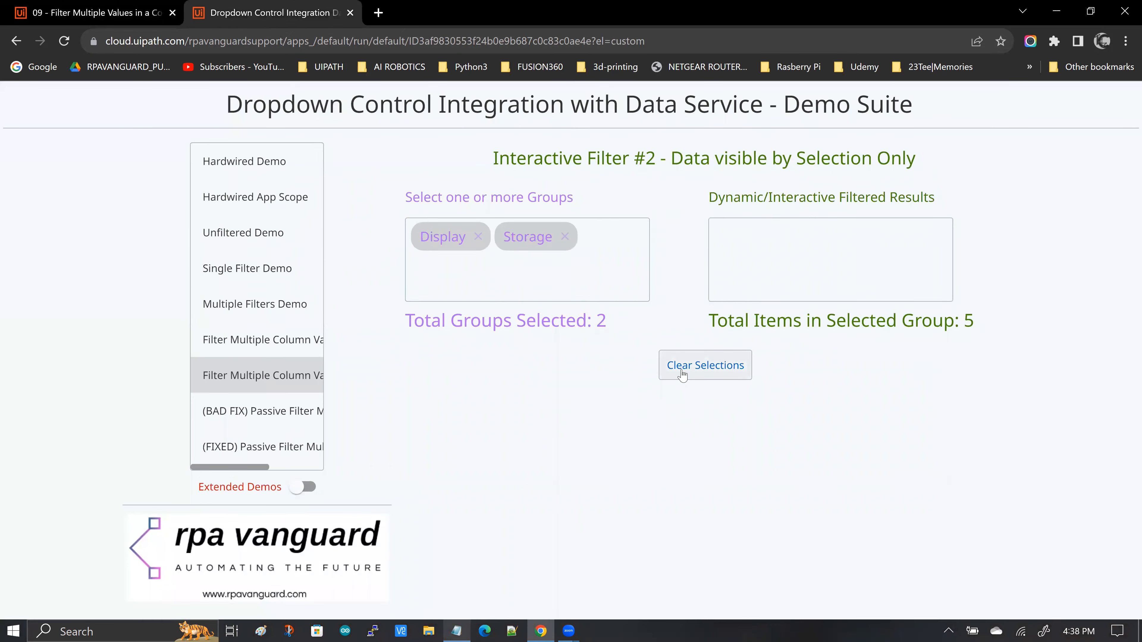
pyautogui.click(715, 371)
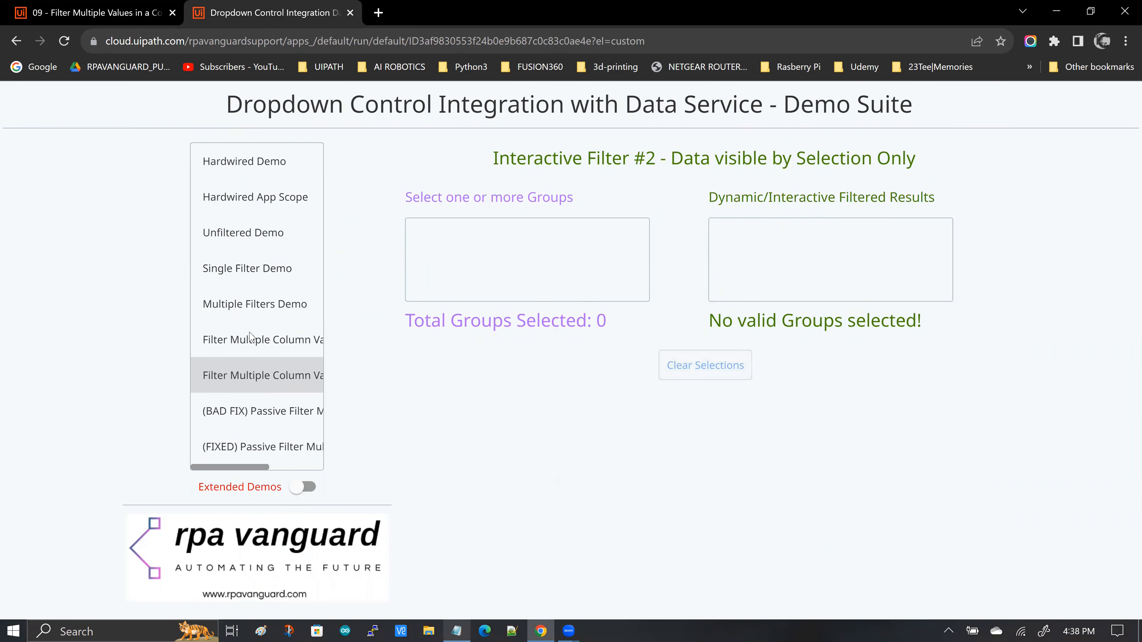
pyautogui.click(592, 241)
pyautogui.click(919, 393)
pyautogui.click(110, 16)
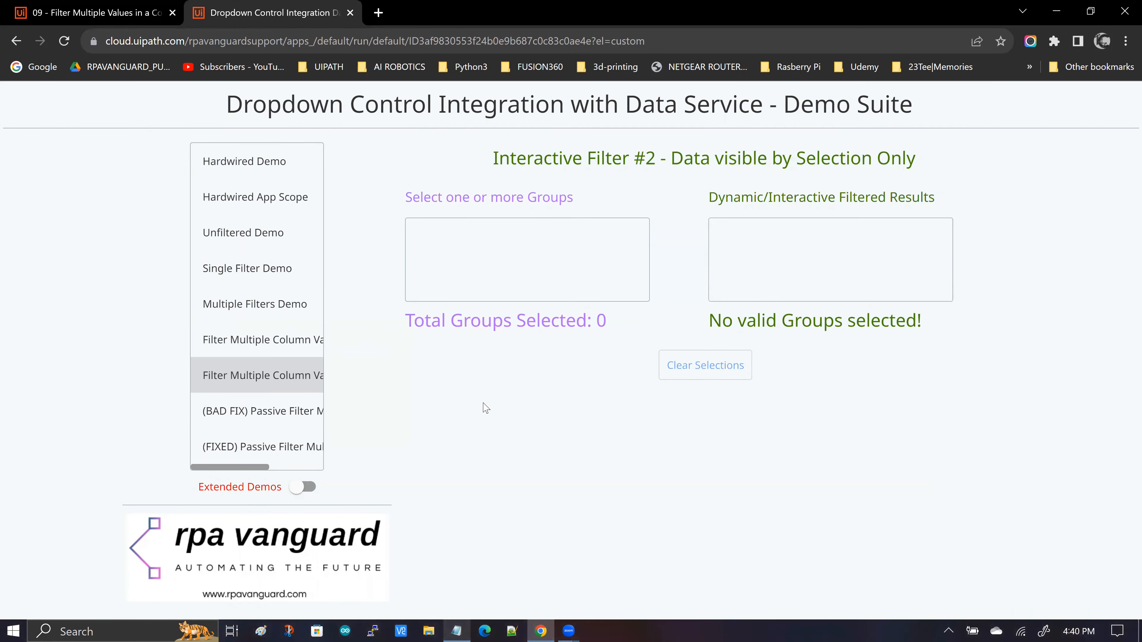
# Revisit the two Filter Multiple Column Values demos and open the (BAD FIX) Passive Filter demo
pyautogui.click(275, 348)
pyautogui.click(275, 377)
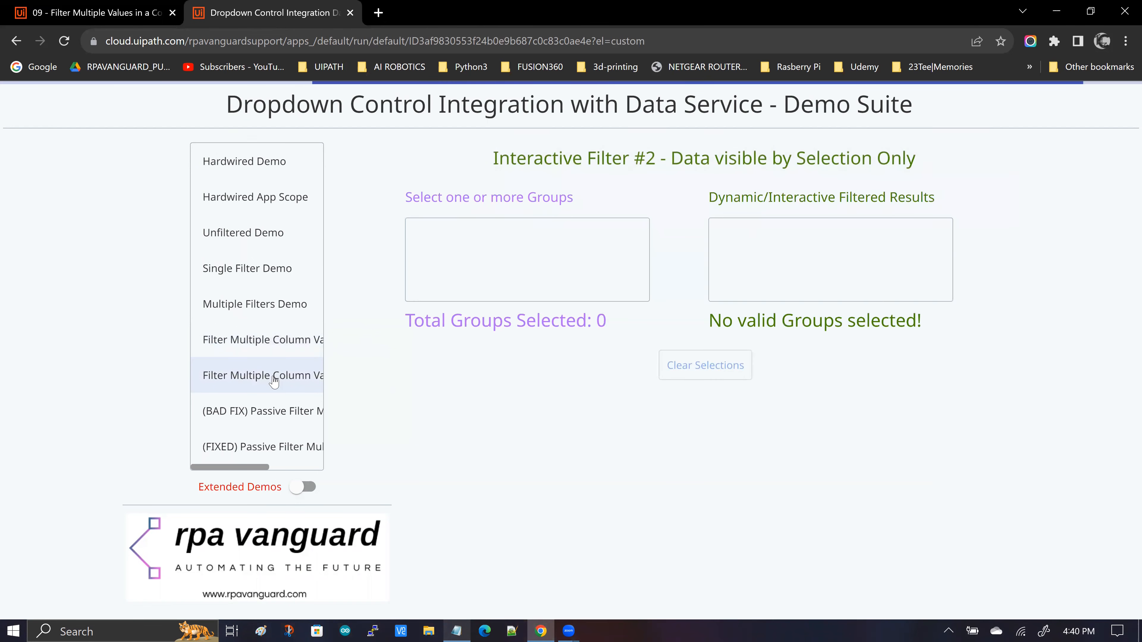
pyautogui.moveTo(491, 157); pyautogui.dragTo(621, 178)
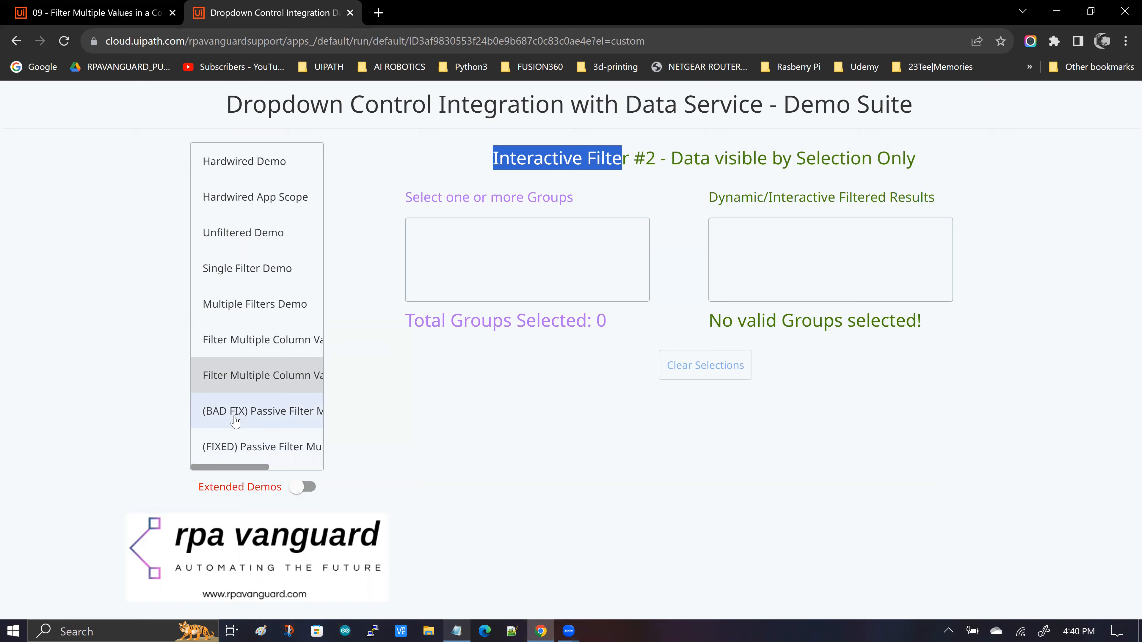
pyautogui.moveTo(257, 470); pyautogui.dragTo(218, 471)
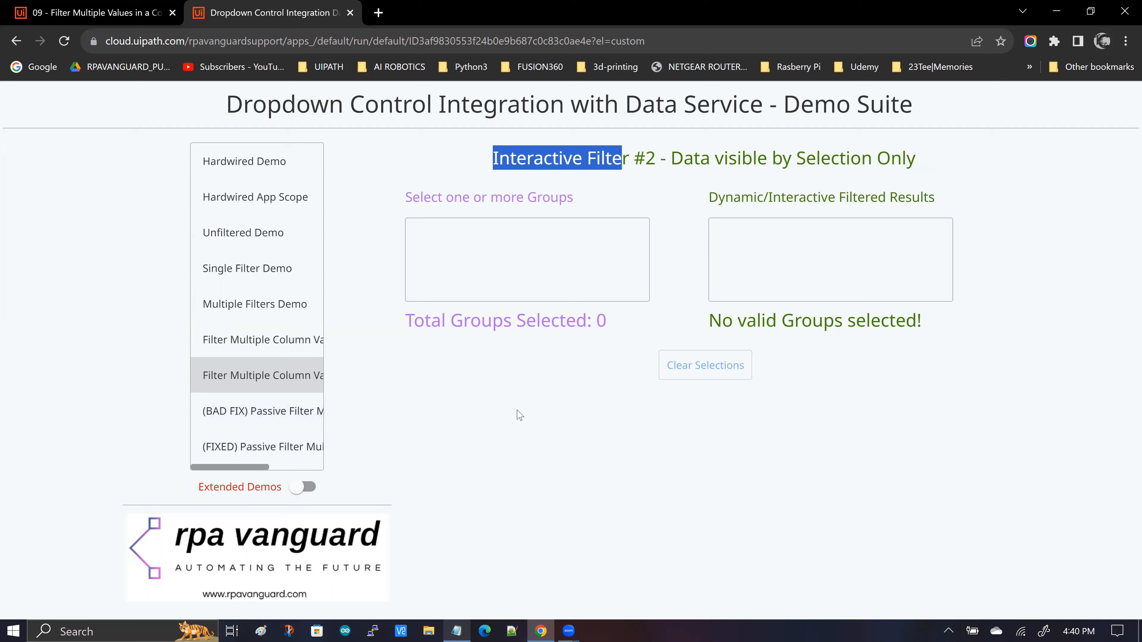
pyautogui.click(264, 418)
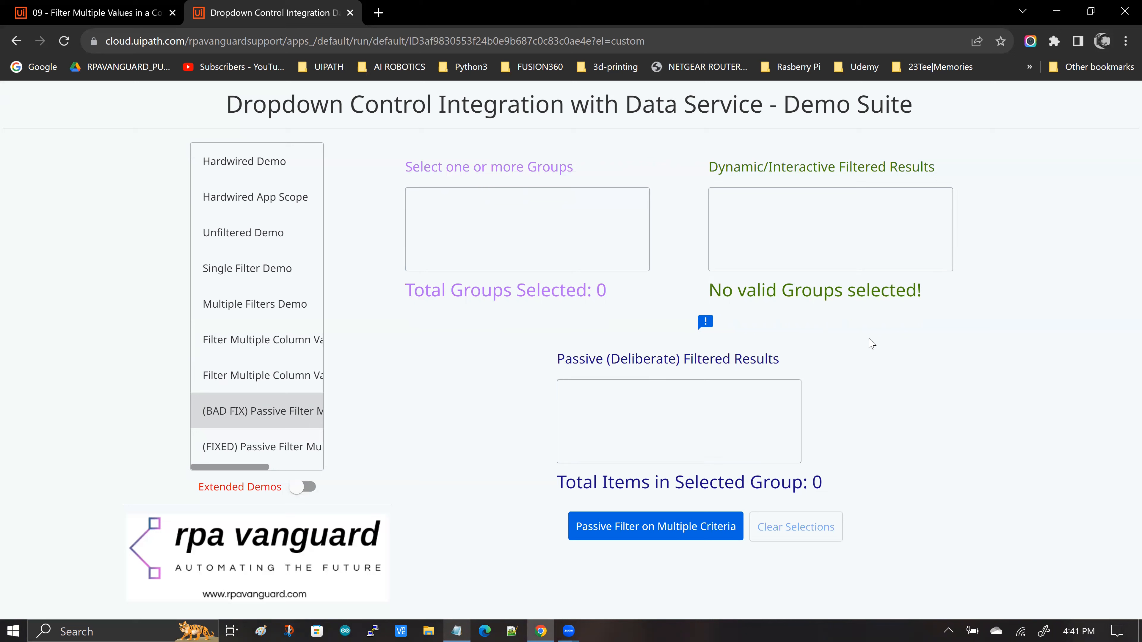
# Select the Display and Storage groups in the group multiselect of the passive filter demo
pyautogui.click(517, 235)
pyautogui.click(454, 325)
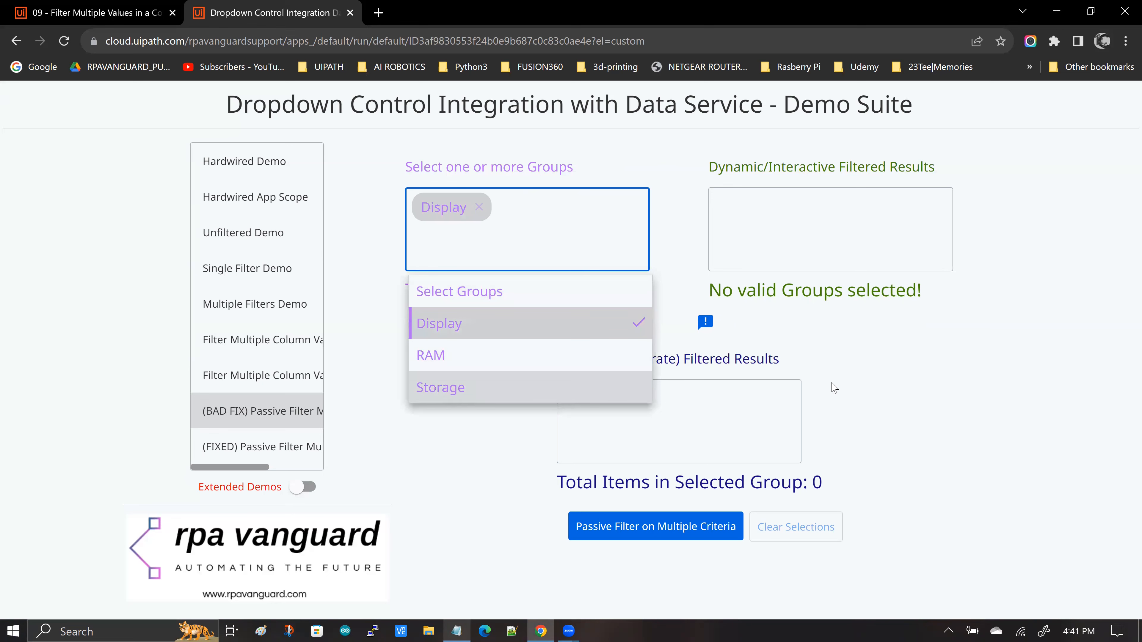
pyautogui.press('Return')
pyautogui.click(922, 383)
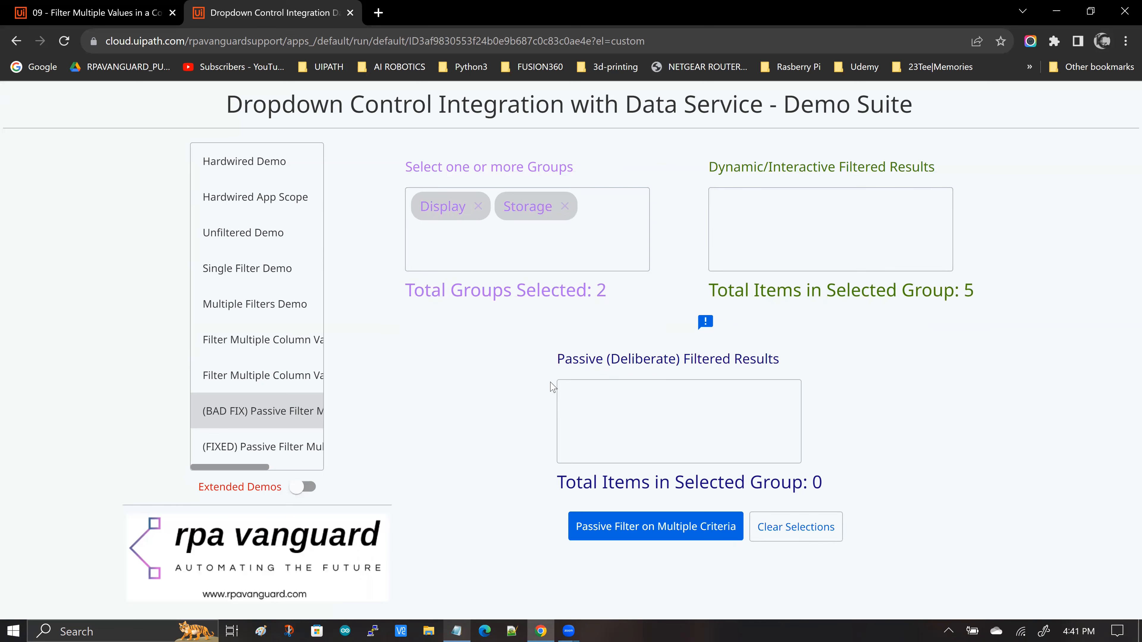
# Check which items the Passive (Deliberate) Filtered Results list offers before the passive filter is run
pyautogui.click(634, 459)
pyautogui.click(883, 408)
pyautogui.click(686, 439)
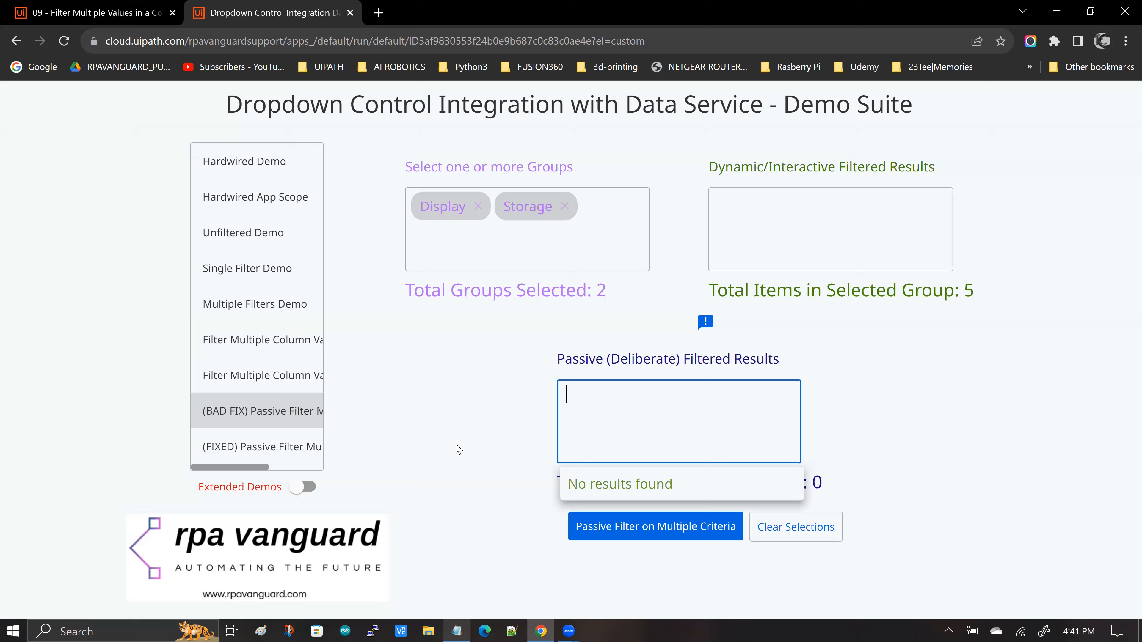
pyautogui.click(565, 473)
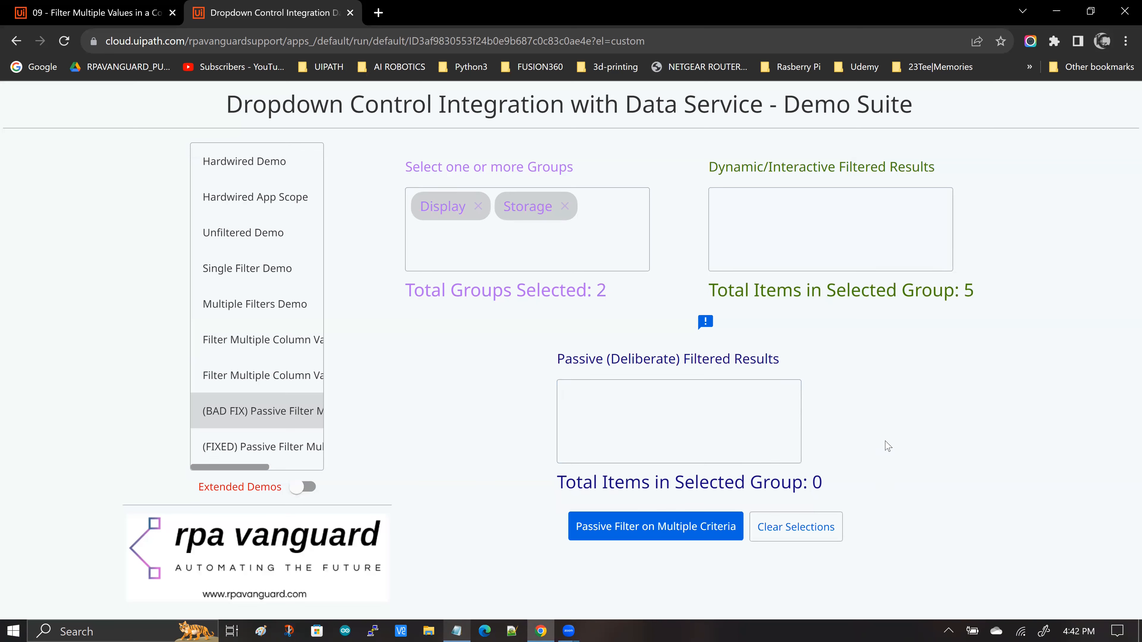
pyautogui.click(877, 408)
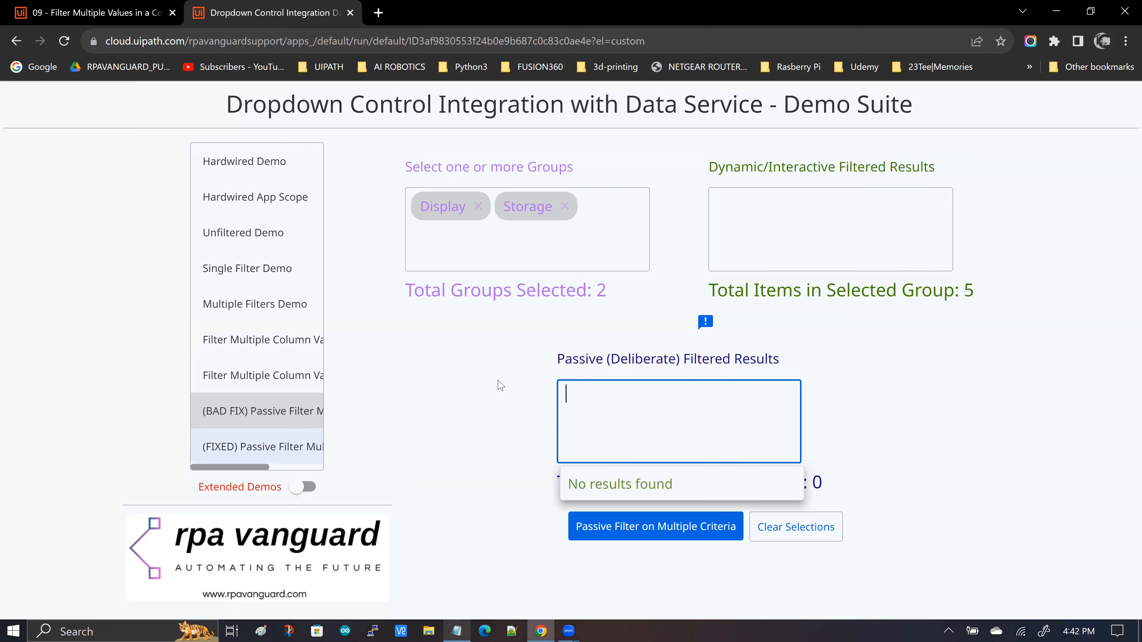
# Remove the Storage and Display groups and check the Passive (Deliberate) Filtered Results list
pyautogui.click(546, 163)
pyautogui.click(564, 206)
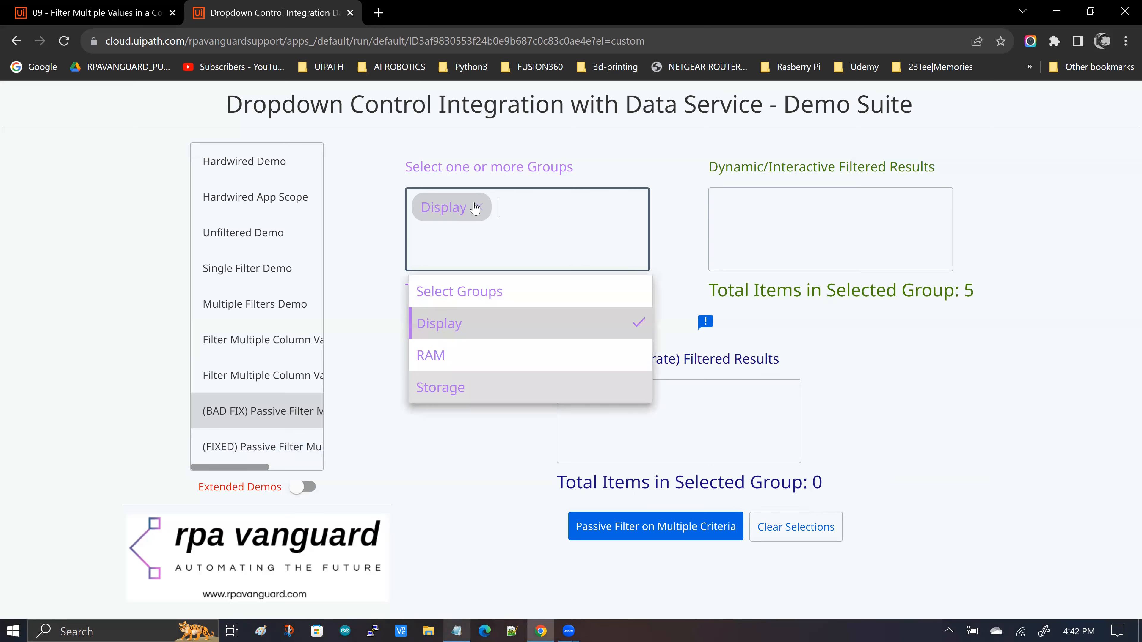
pyautogui.click(920, 345)
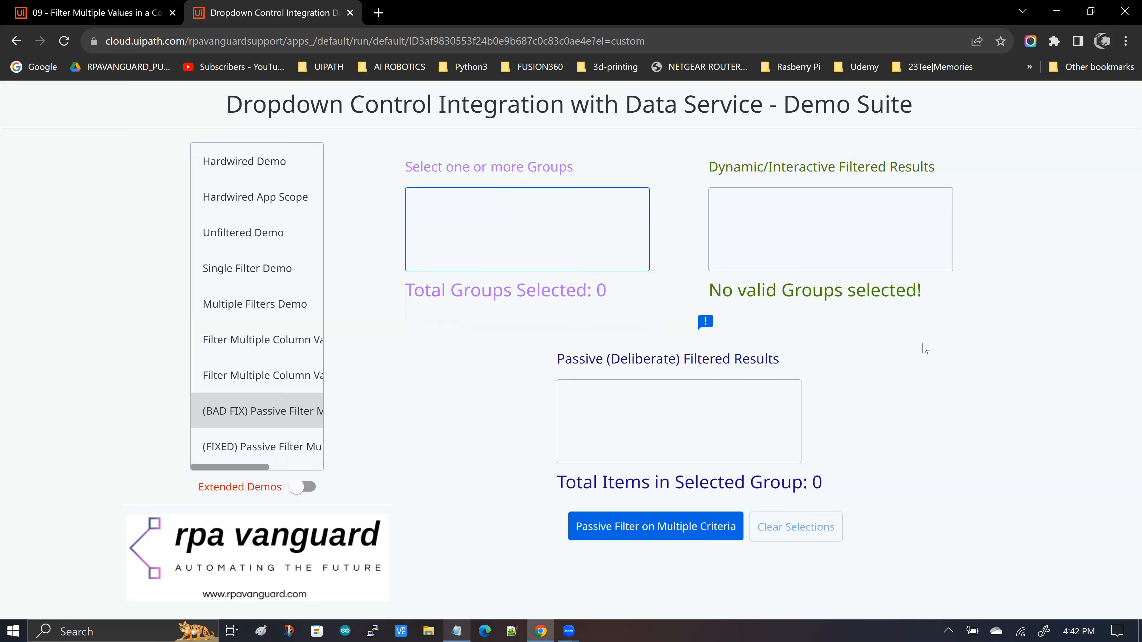
pyautogui.click(616, 435)
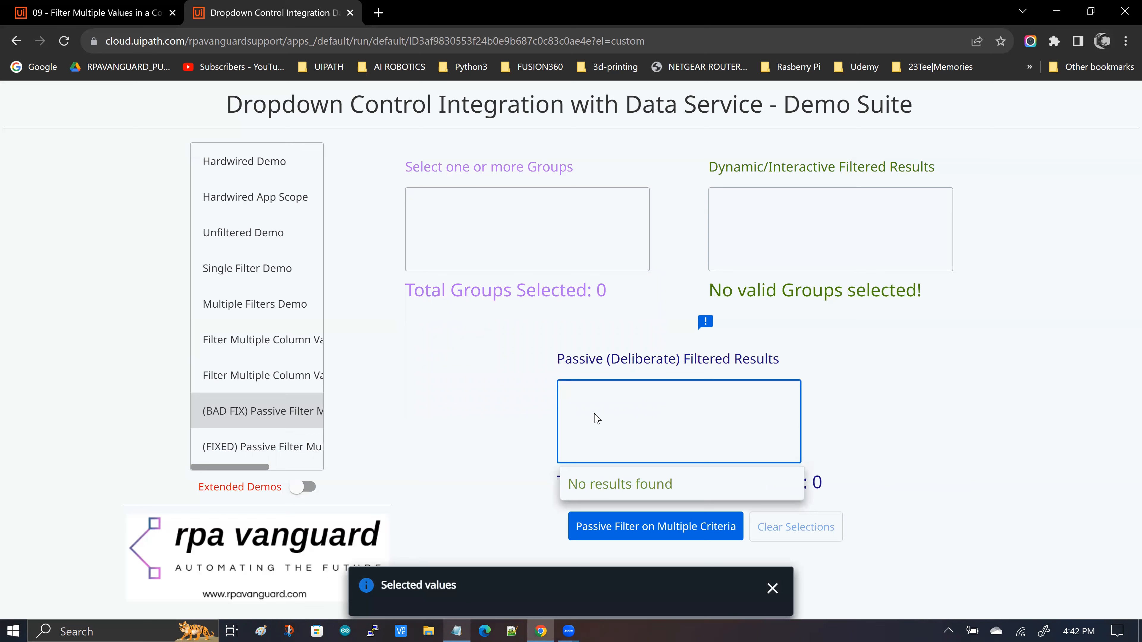
pyautogui.click(548, 448)
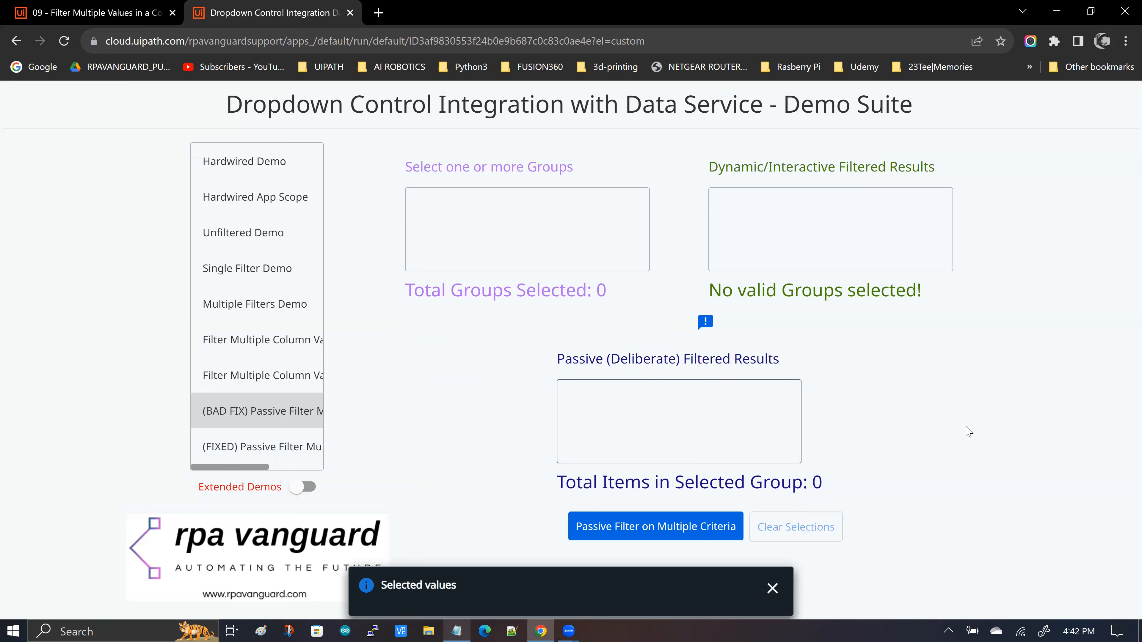
# Select only the Display group and inspect the dynamic and passive result lists
pyautogui.click(532, 248)
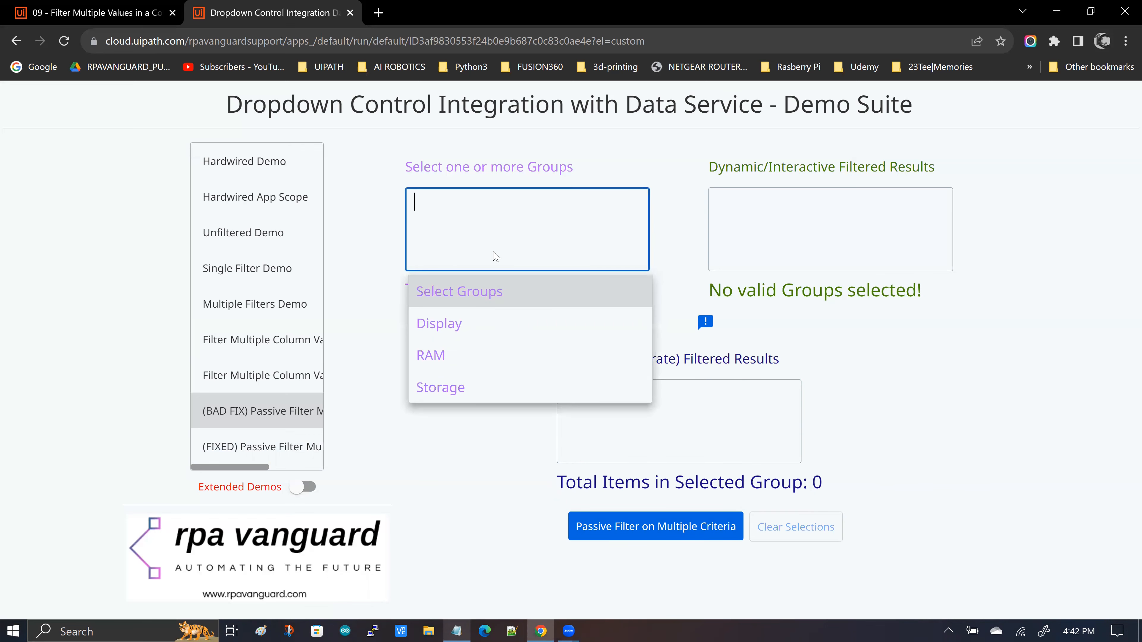
pyautogui.click(438, 327)
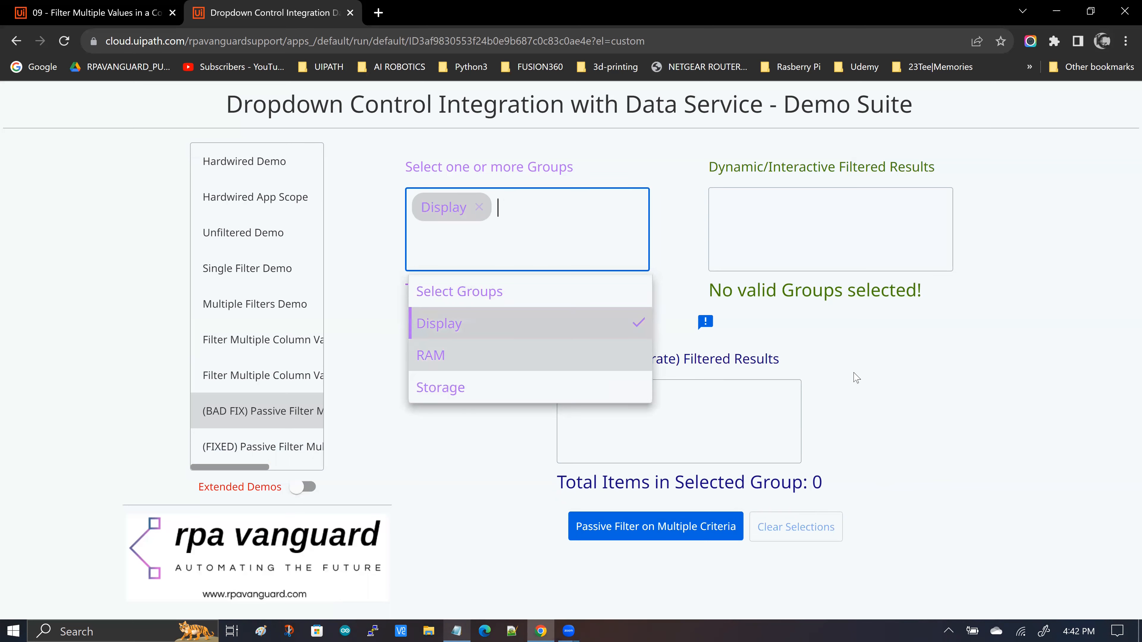
pyautogui.click(884, 263)
pyautogui.click(1006, 403)
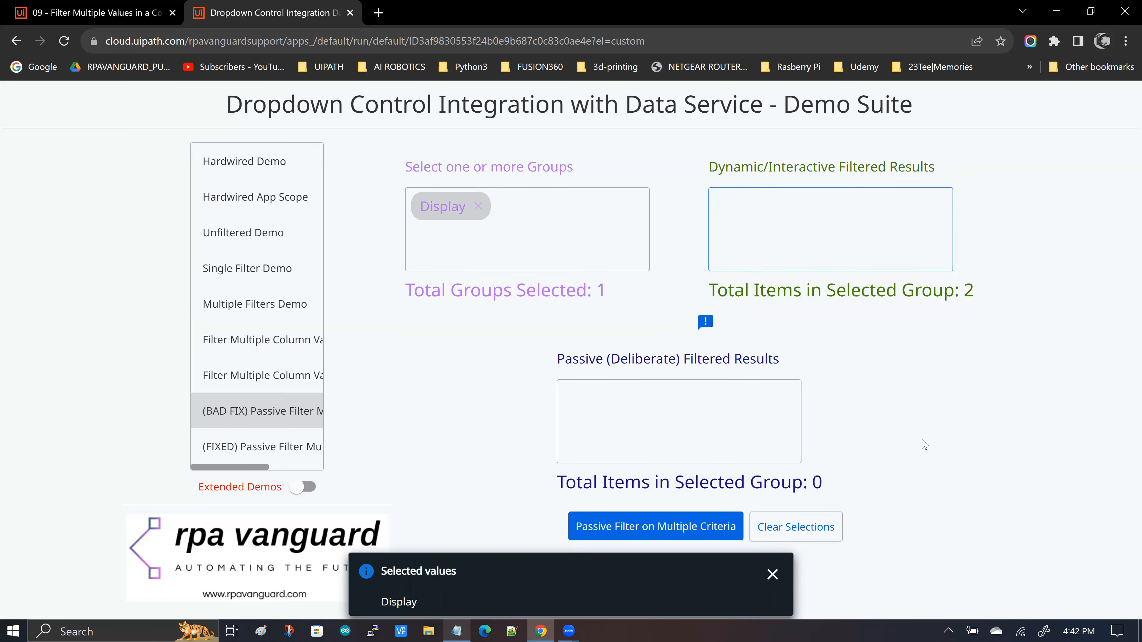
pyautogui.click(628, 454)
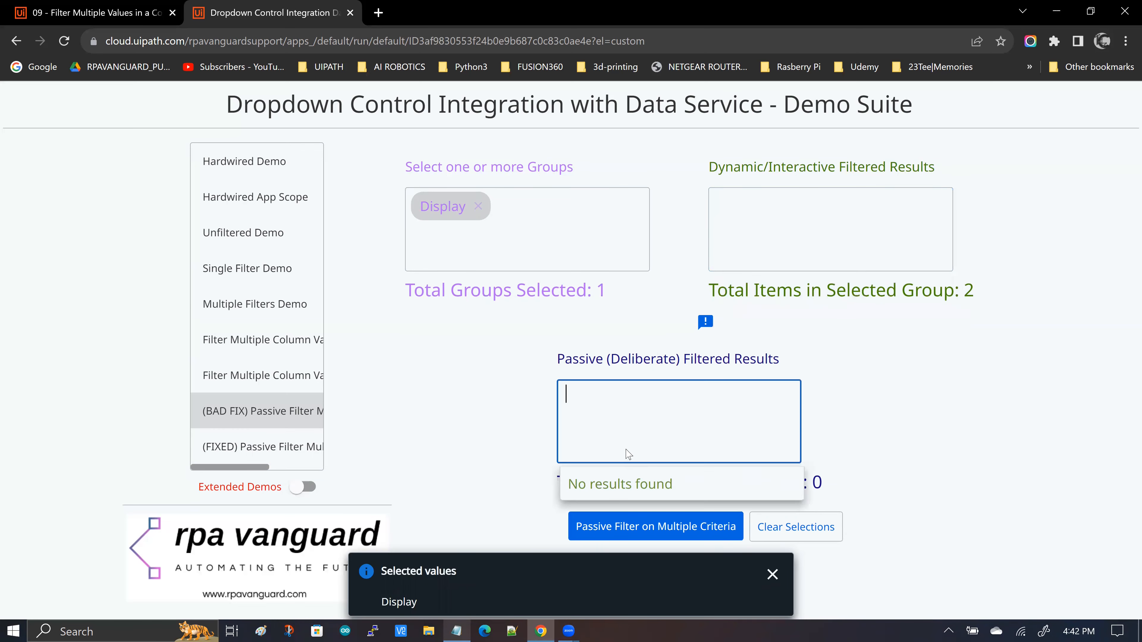
pyautogui.click(907, 445)
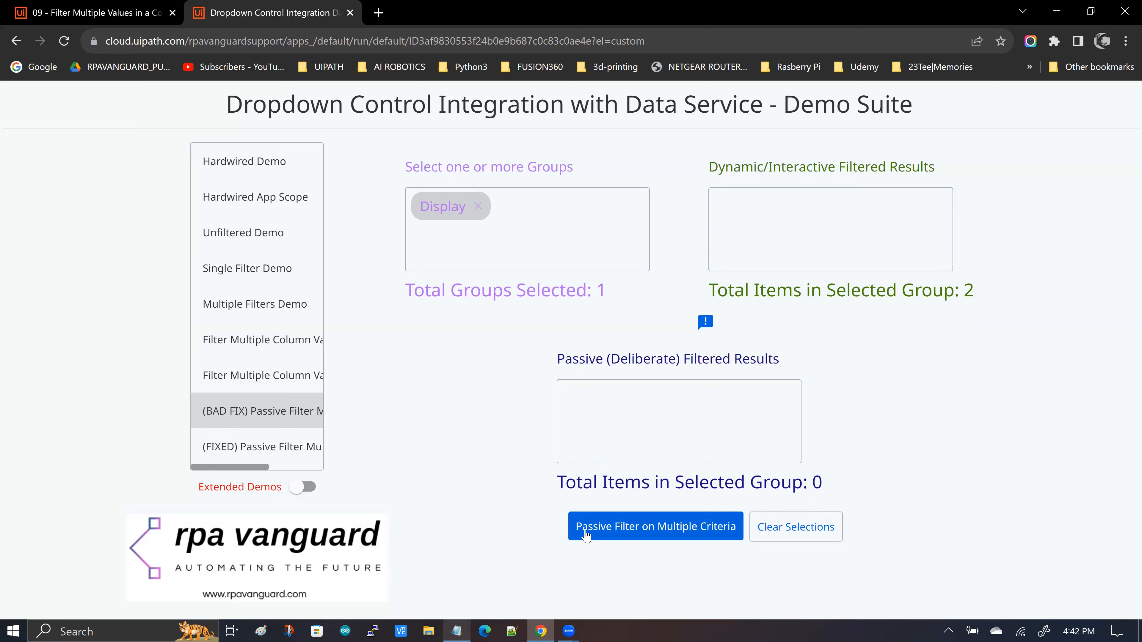
# Run the passive filter for the Display group and compare the passive count and list with the dynamic results
pyautogui.click(672, 529)
pyautogui.moveTo(556, 494); pyautogui.dragTo(824, 493)
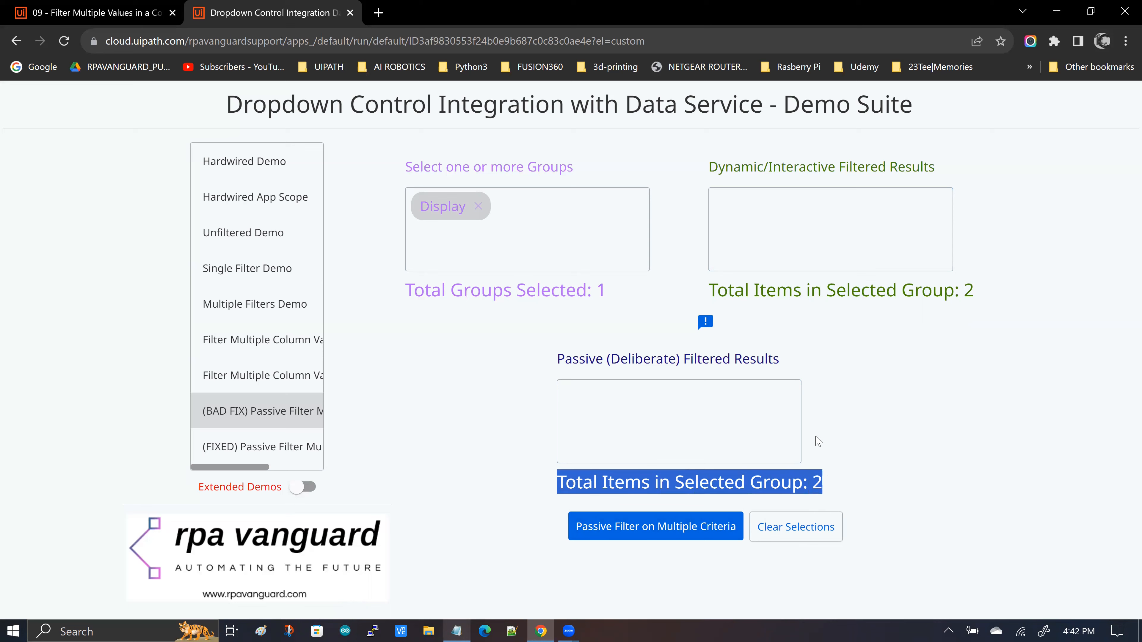
pyautogui.click(758, 439)
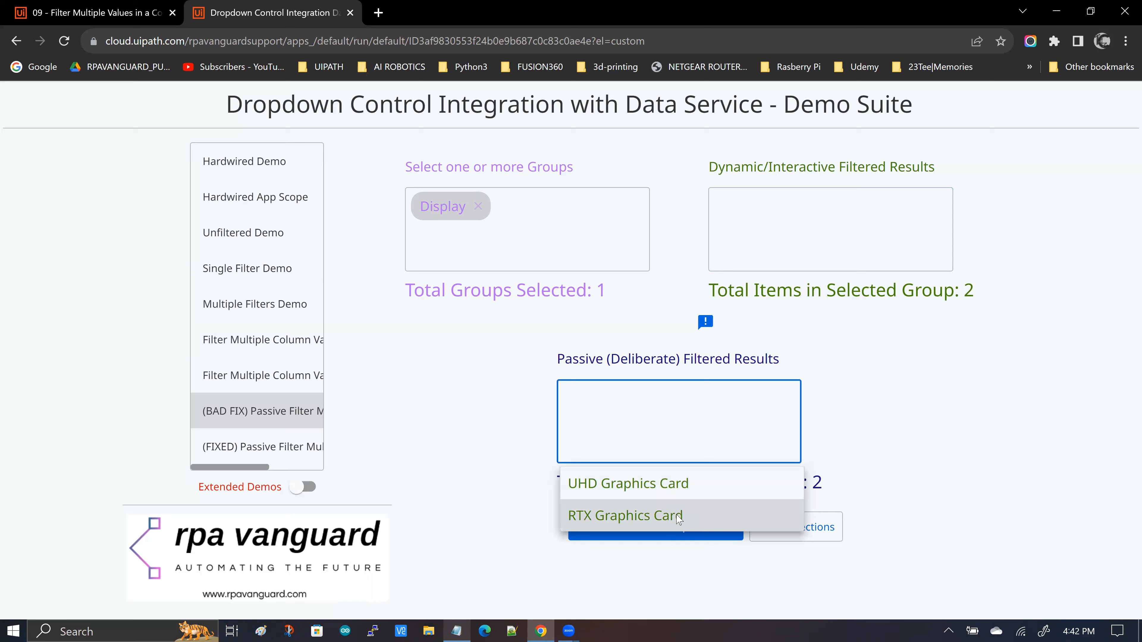
pyautogui.click(879, 232)
# Rerun the passive filter with Display and RAM selected, clear the selections and check the passive results list
pyautogui.click(625, 530)
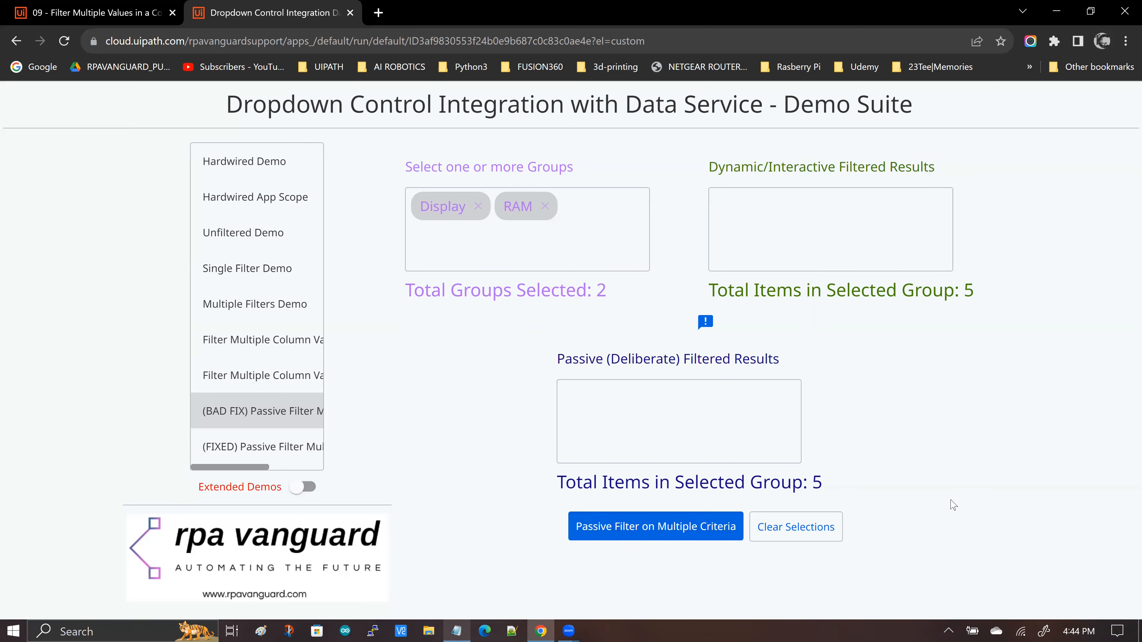
pyautogui.click(808, 527)
pyautogui.click(809, 530)
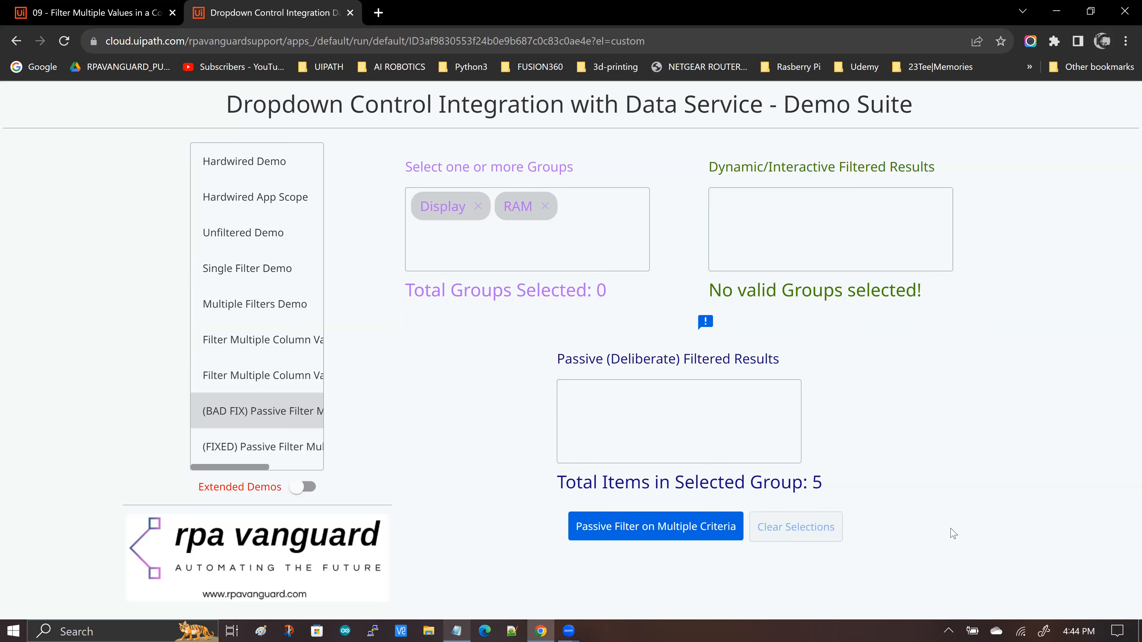
pyautogui.click(699, 427)
pyautogui.click(986, 416)
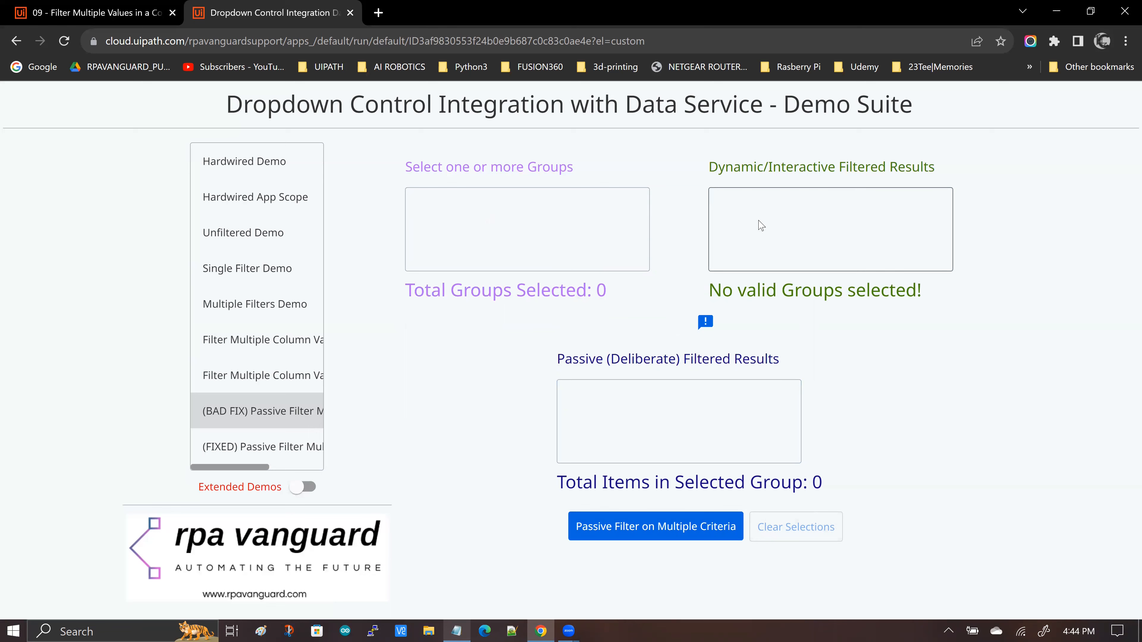
# Reveal the note above the Passive (Deliberate) Filtered Results and dismiss the Selected values notification
pyautogui.click(537, 237)
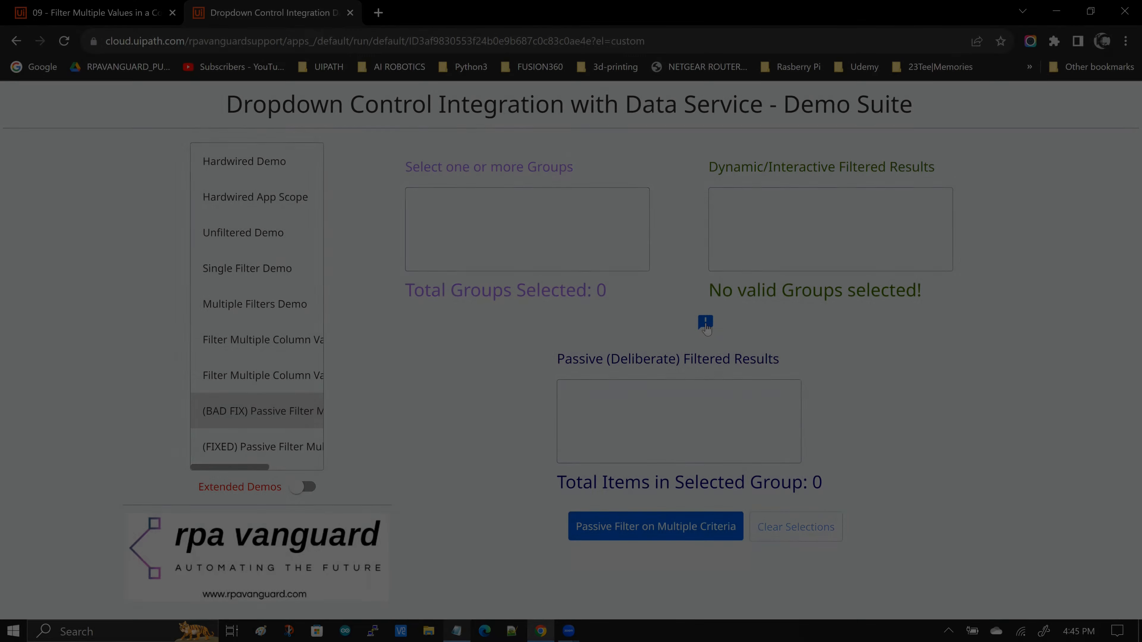
pyautogui.click(705, 324)
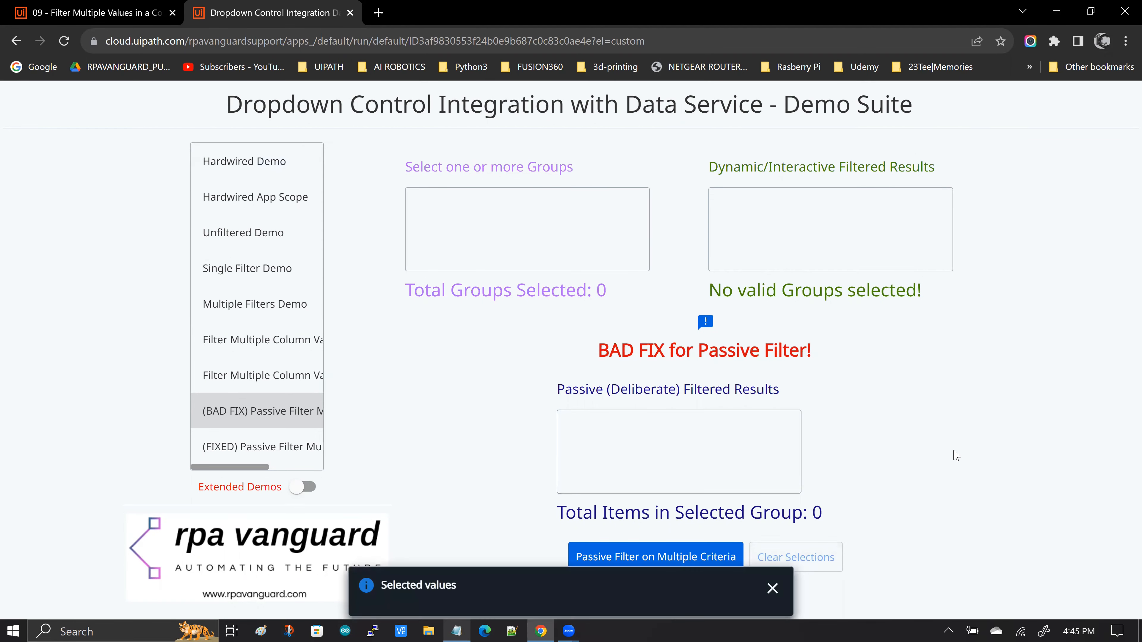
pyautogui.click(772, 588)
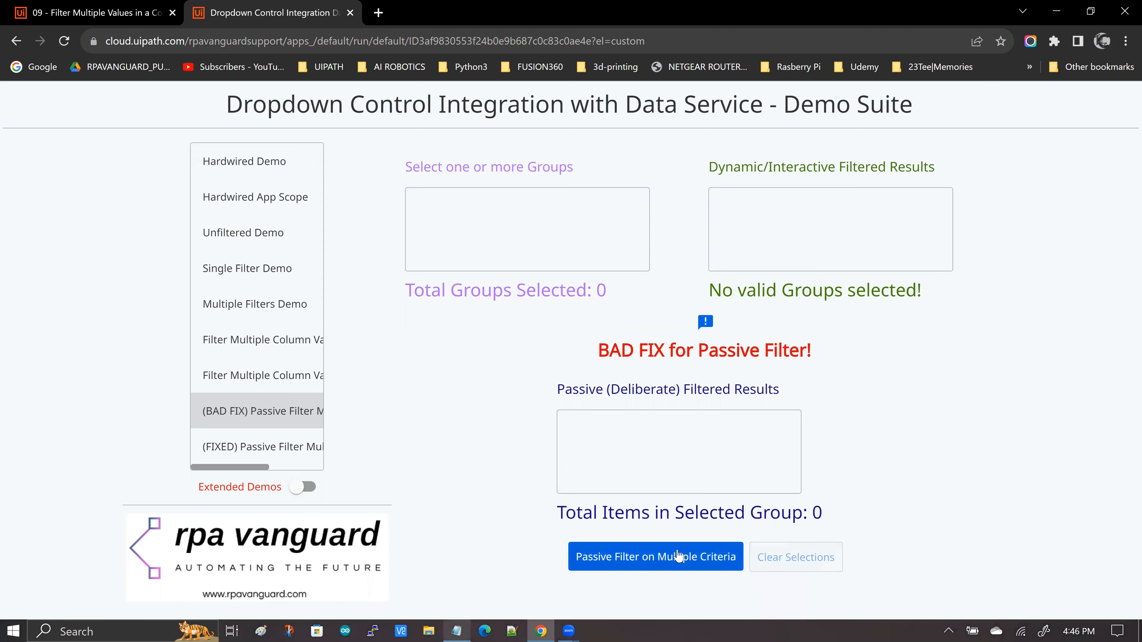
# Run the passive filter with no groups selected and look through the entries of the passive results list
pyautogui.click(487, 218)
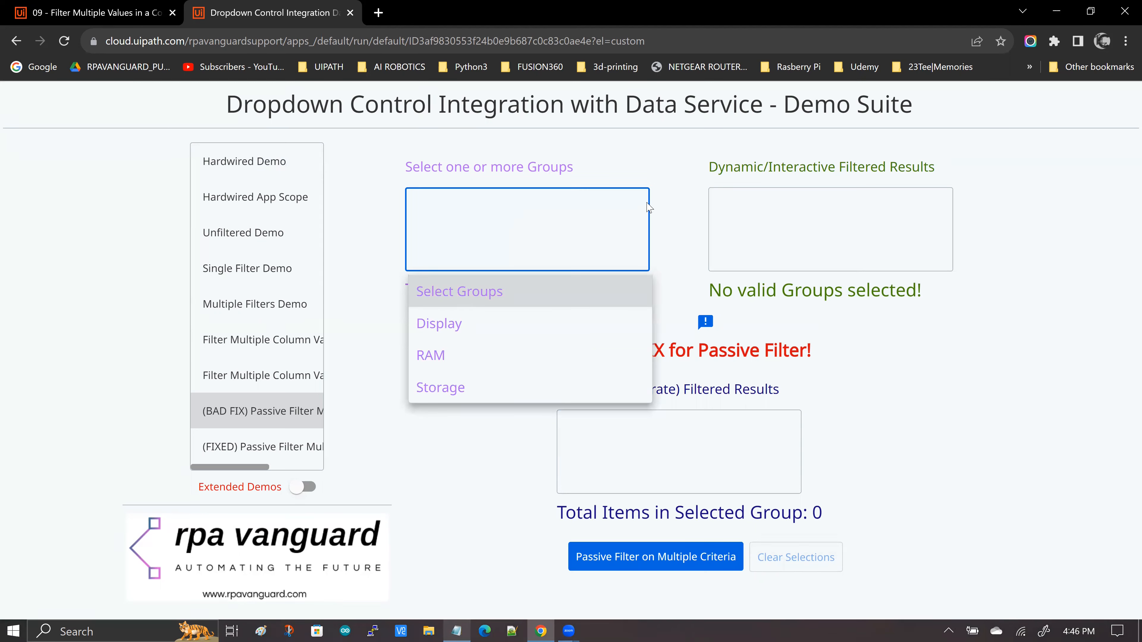
pyautogui.click(675, 204)
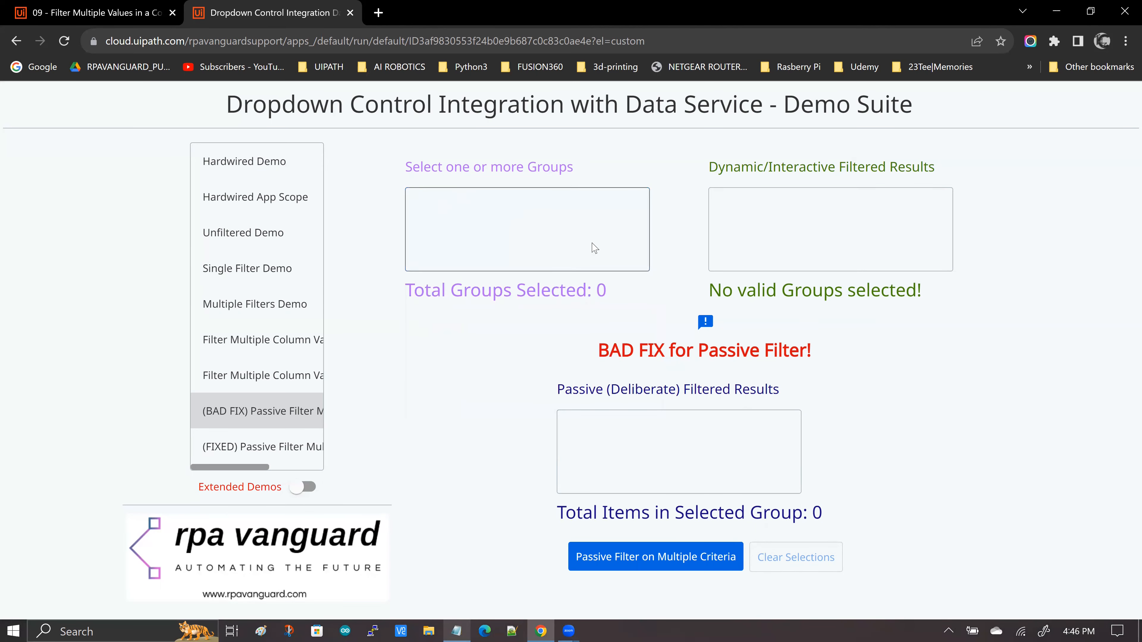
pyautogui.click(704, 563)
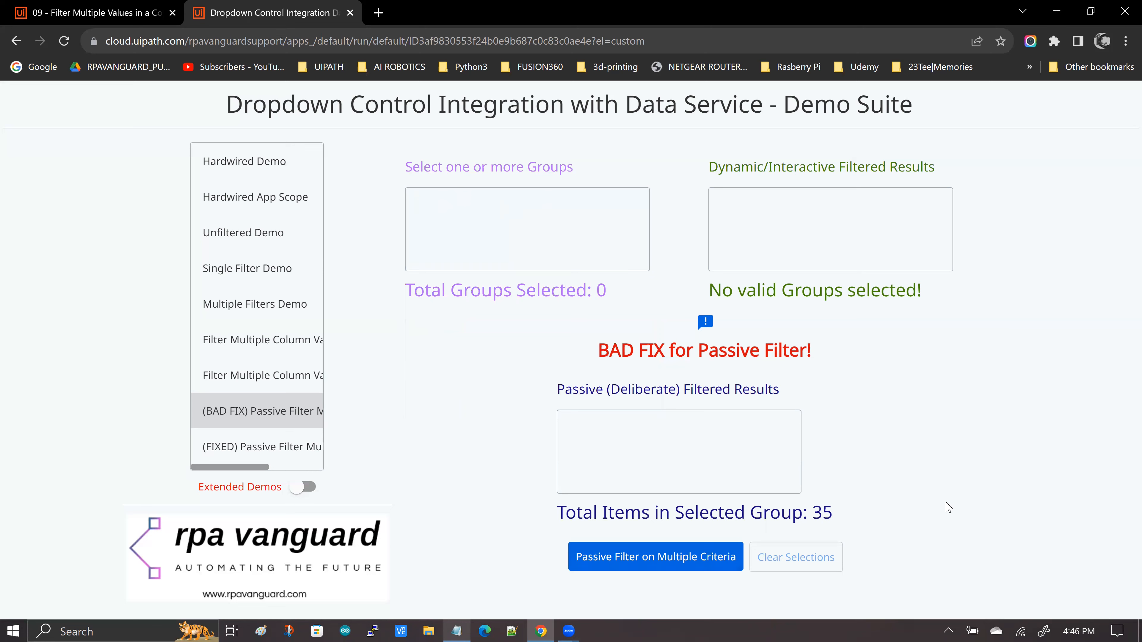
pyautogui.click(744, 478)
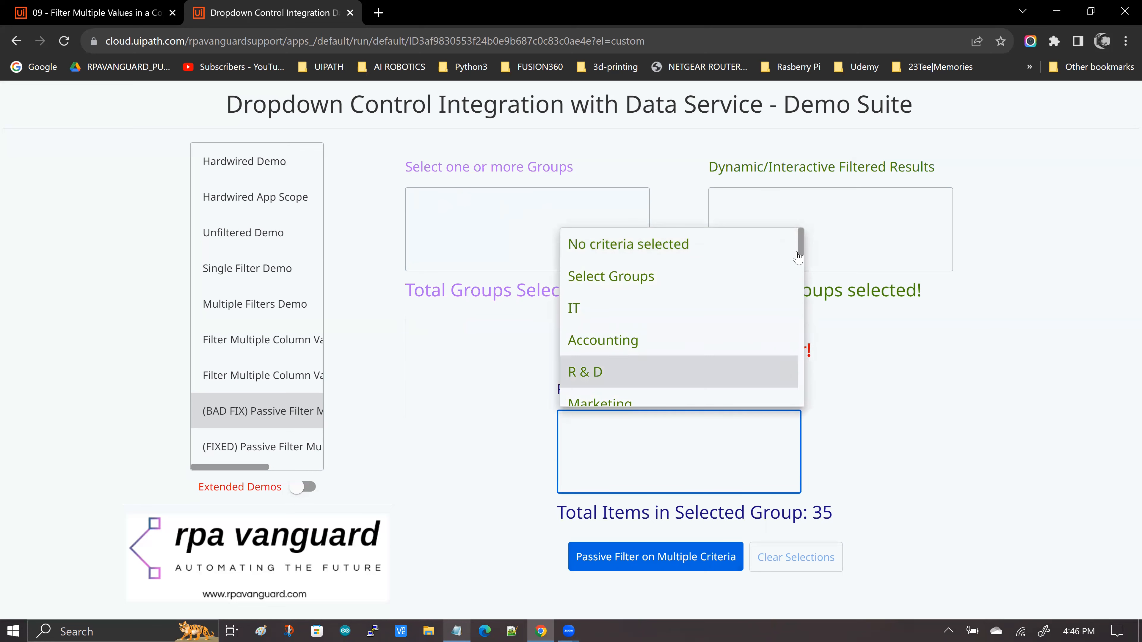
pyautogui.scroll(-5, 795, 375)
pyautogui.scroll(-10, 795, 375)
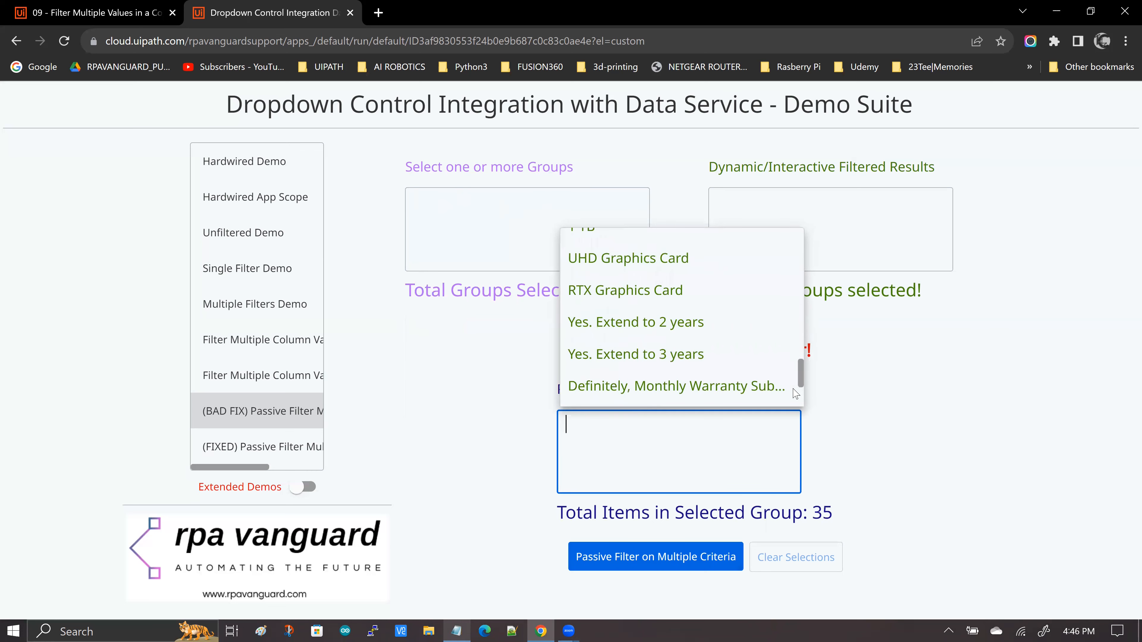
pyautogui.click(971, 427)
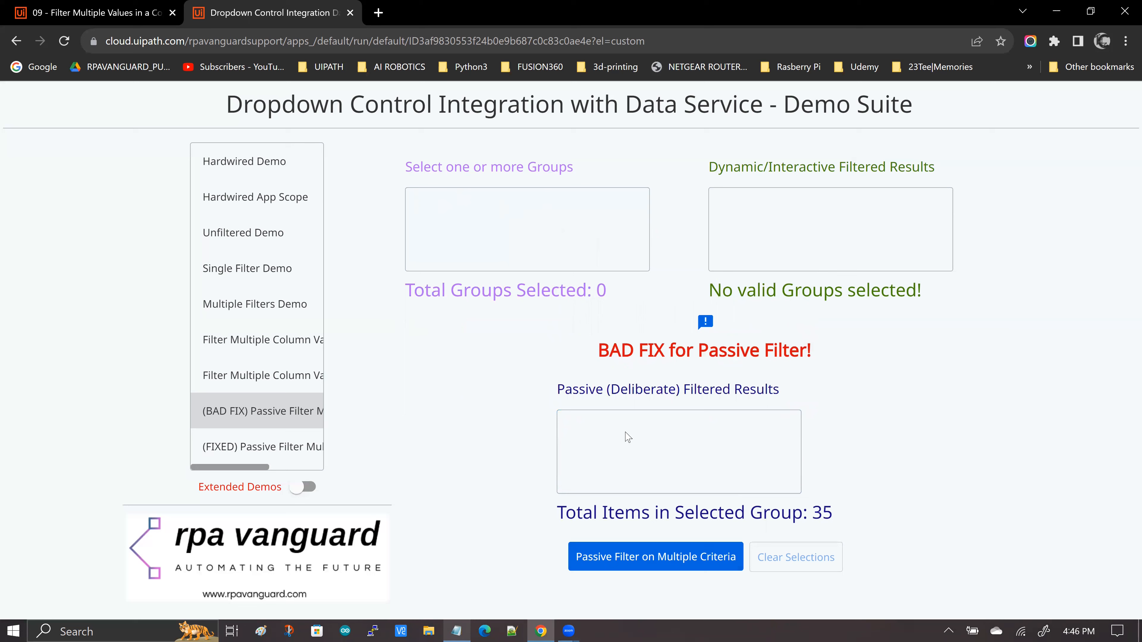
# Open the (FIXED) Passive Filter demo and check its passive results list with no groups selected
pyautogui.moveTo(554, 401); pyautogui.dragTo(786, 401)
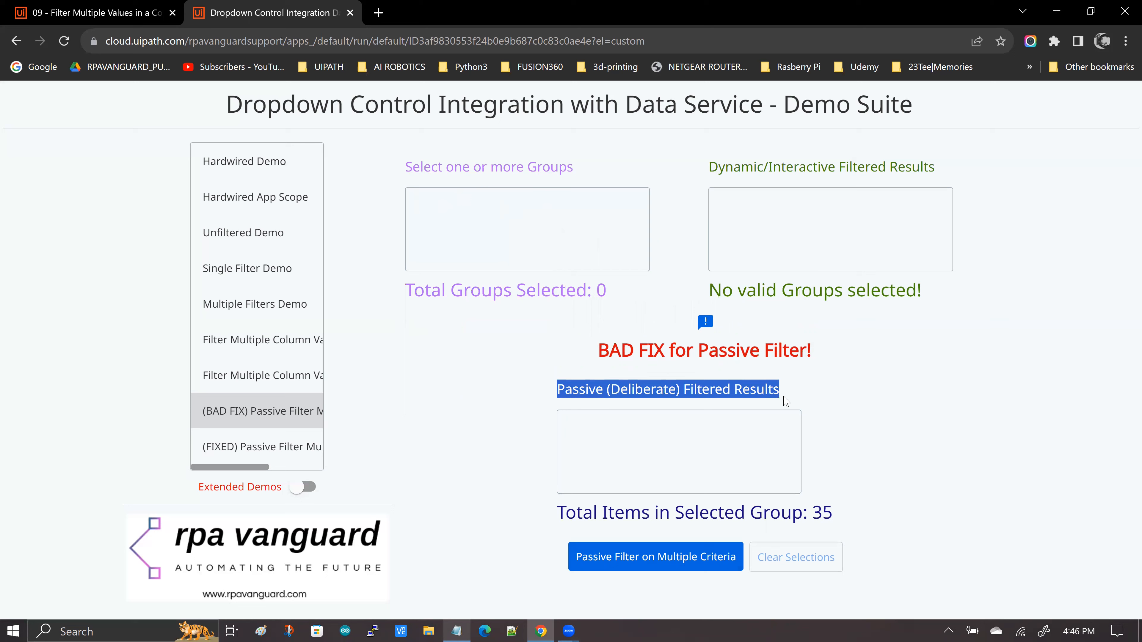
pyautogui.click(858, 403)
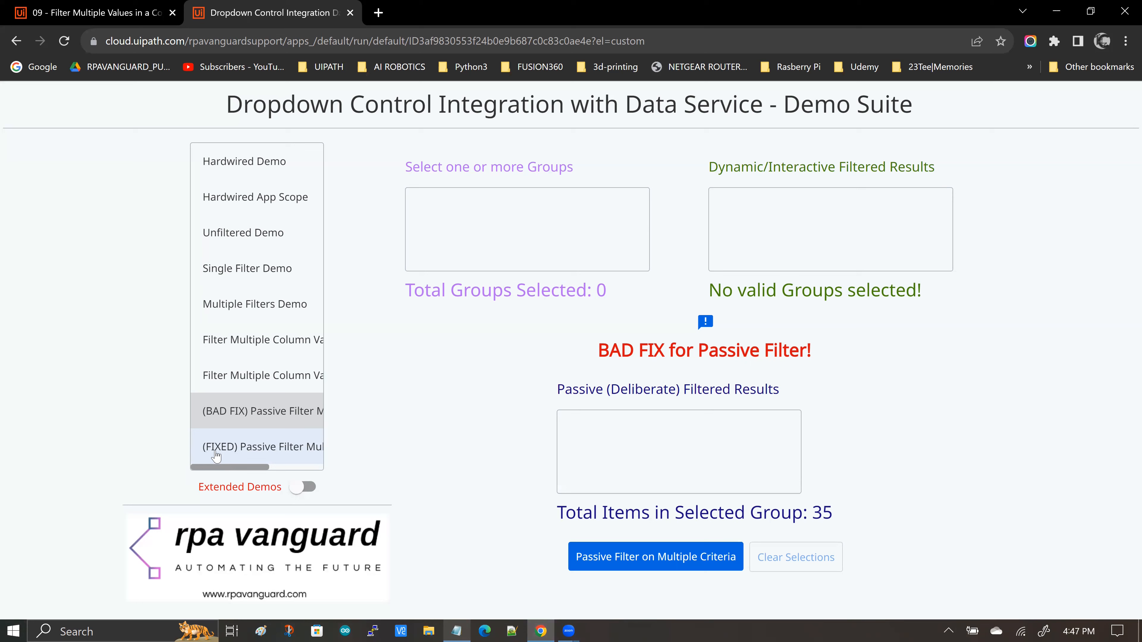
pyautogui.moveTo(266, 468); pyautogui.dragTo(228, 464)
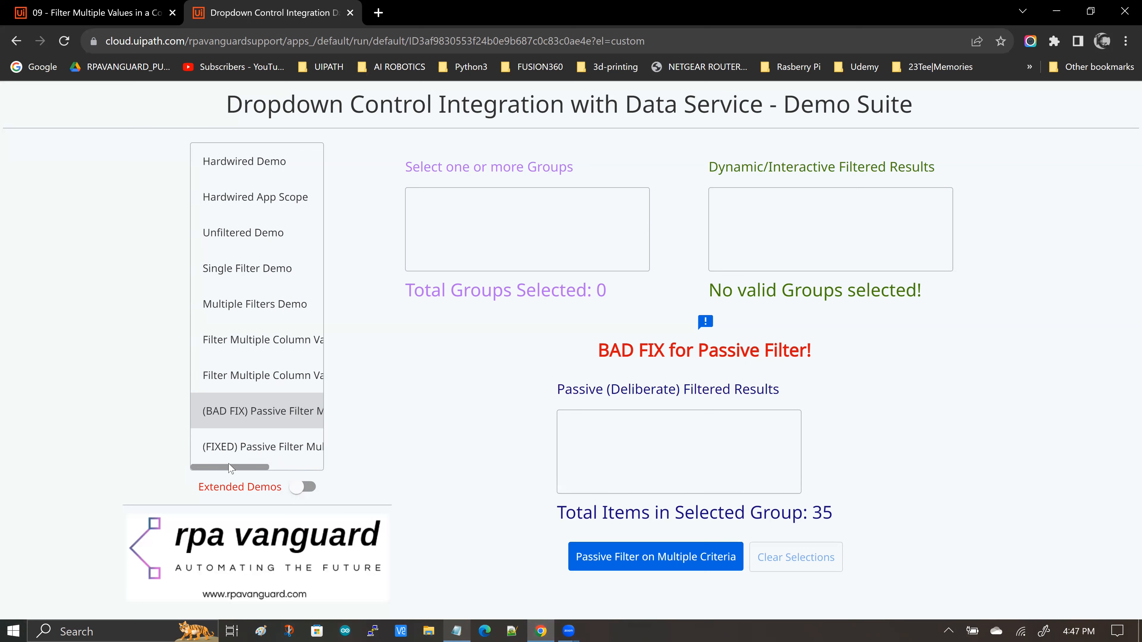
pyautogui.click(238, 450)
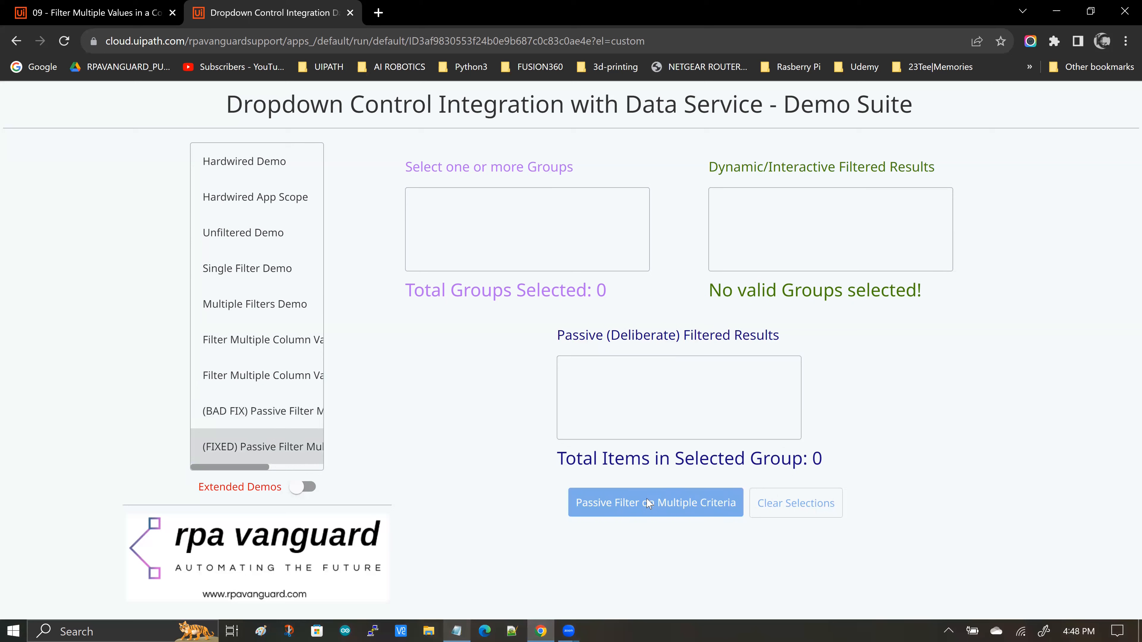
pyautogui.click(680, 421)
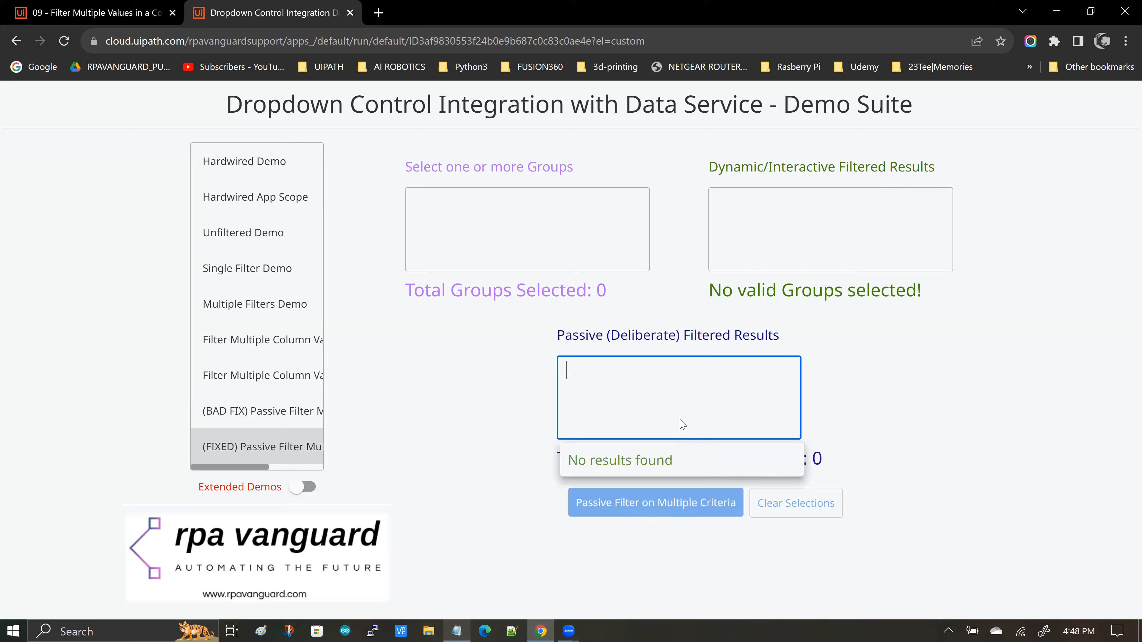
pyautogui.click(1036, 404)
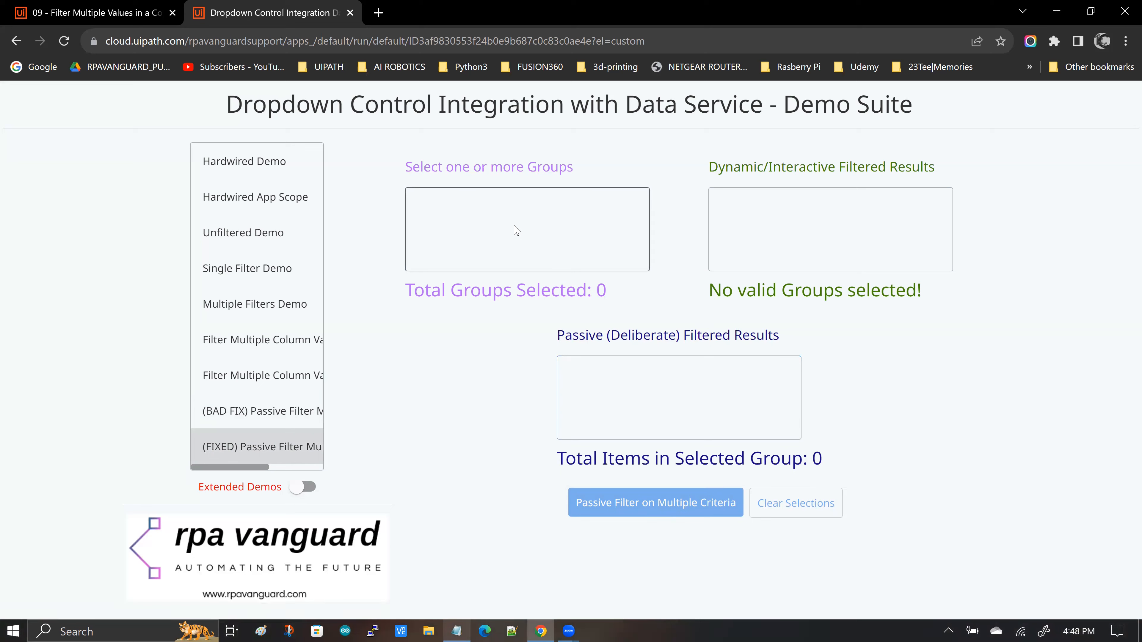
# Select the Display group in the fixed demo and check the Dynamic/Interactive Filtered Results list
pyautogui.click(475, 228)
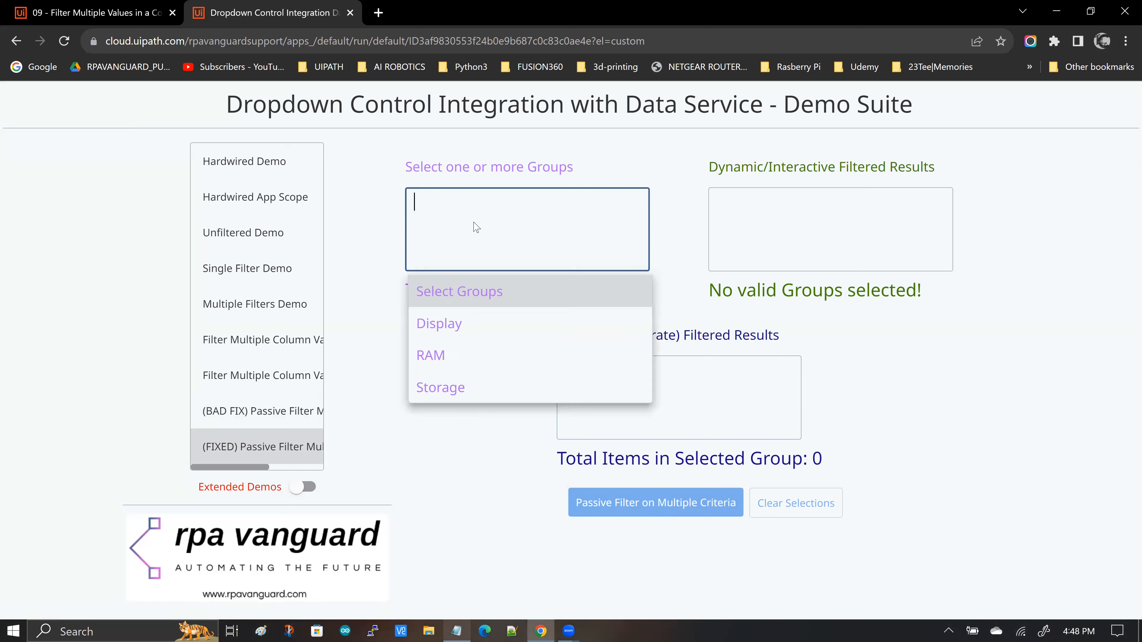
pyautogui.click(472, 324)
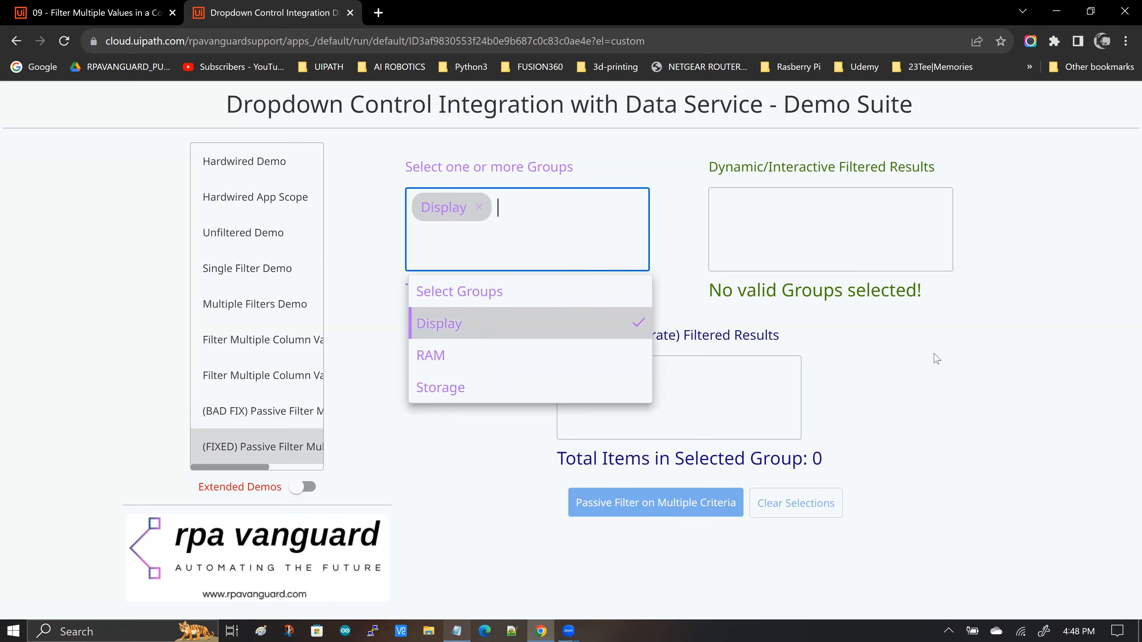
pyautogui.click(921, 359)
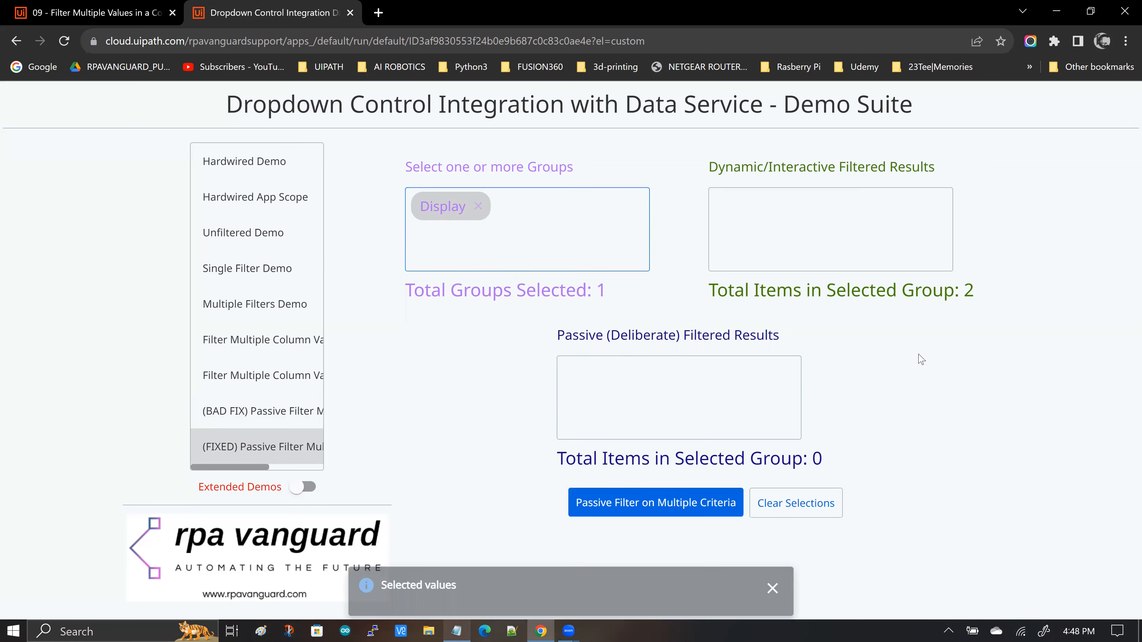
pyautogui.click(811, 268)
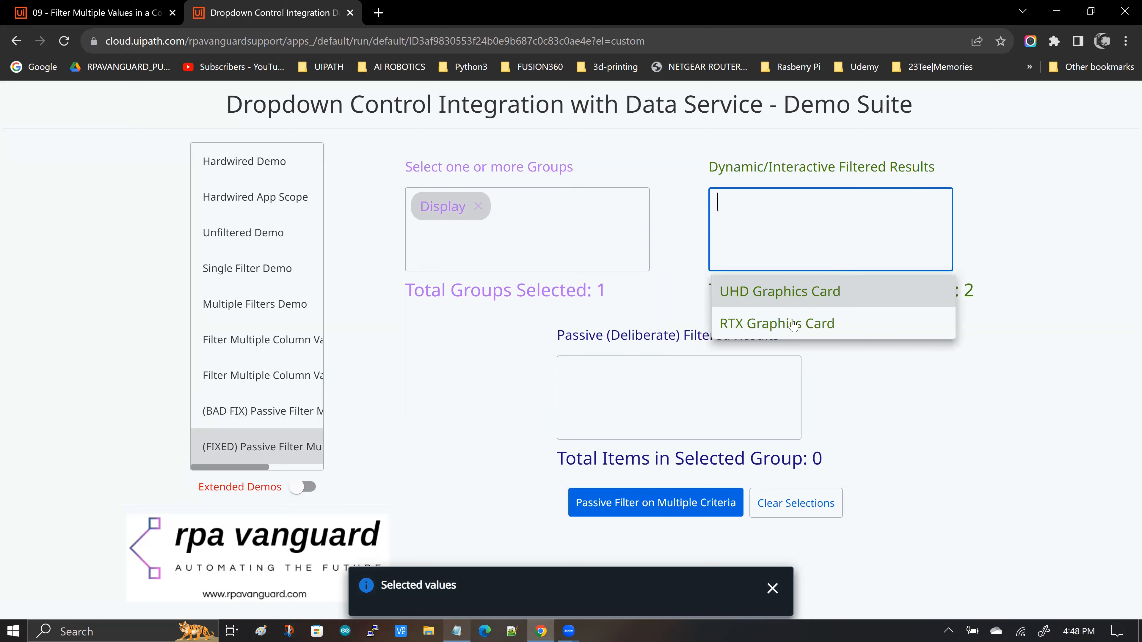
pyautogui.click(757, 225)
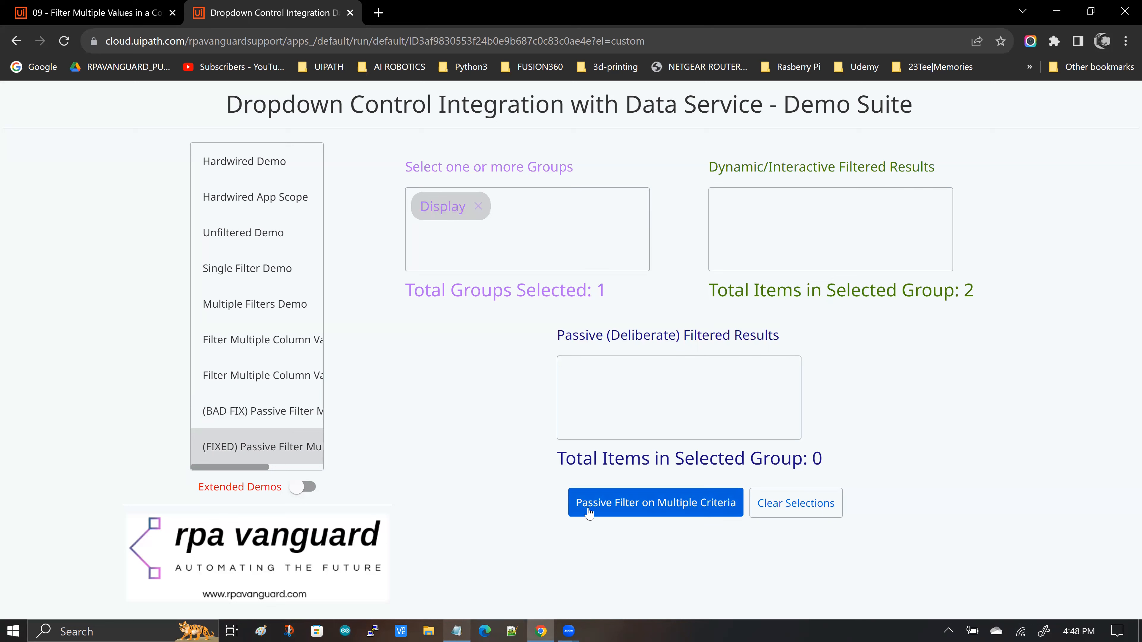
# Remove the Display group, select it again and check the passive results list without running the passive filter
pyautogui.click(479, 207)
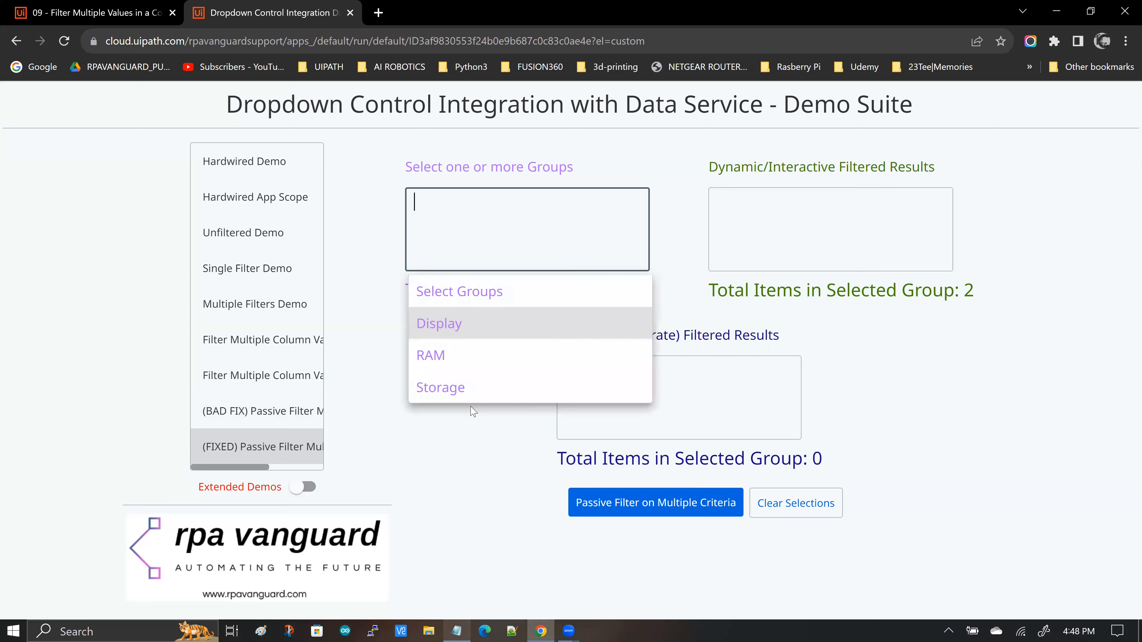
pyautogui.click(458, 460)
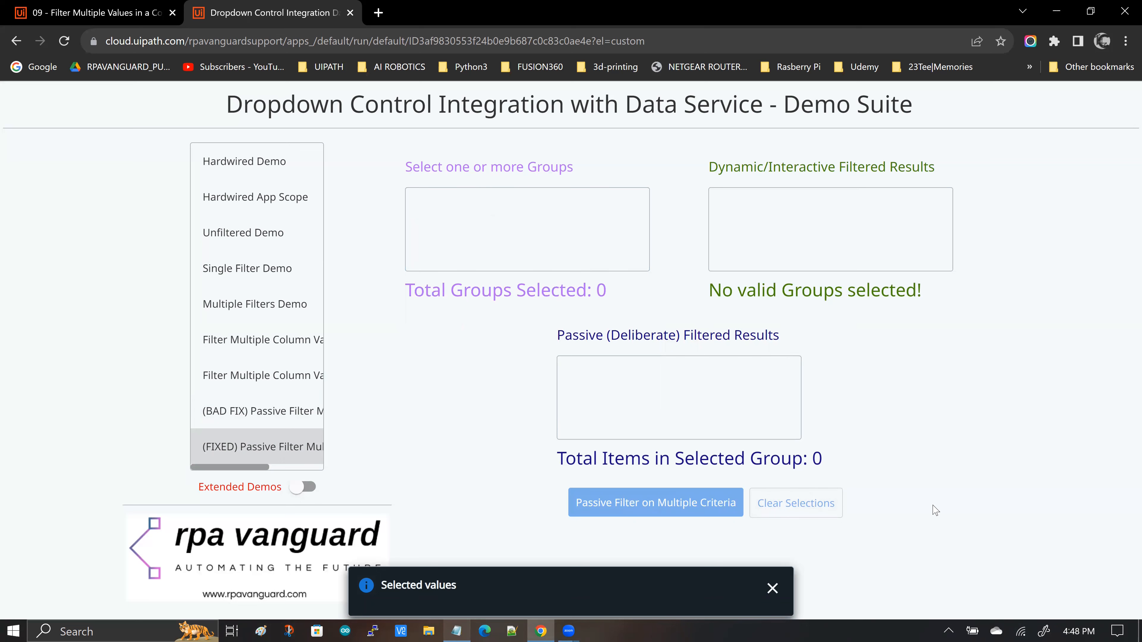
pyautogui.click(579, 218)
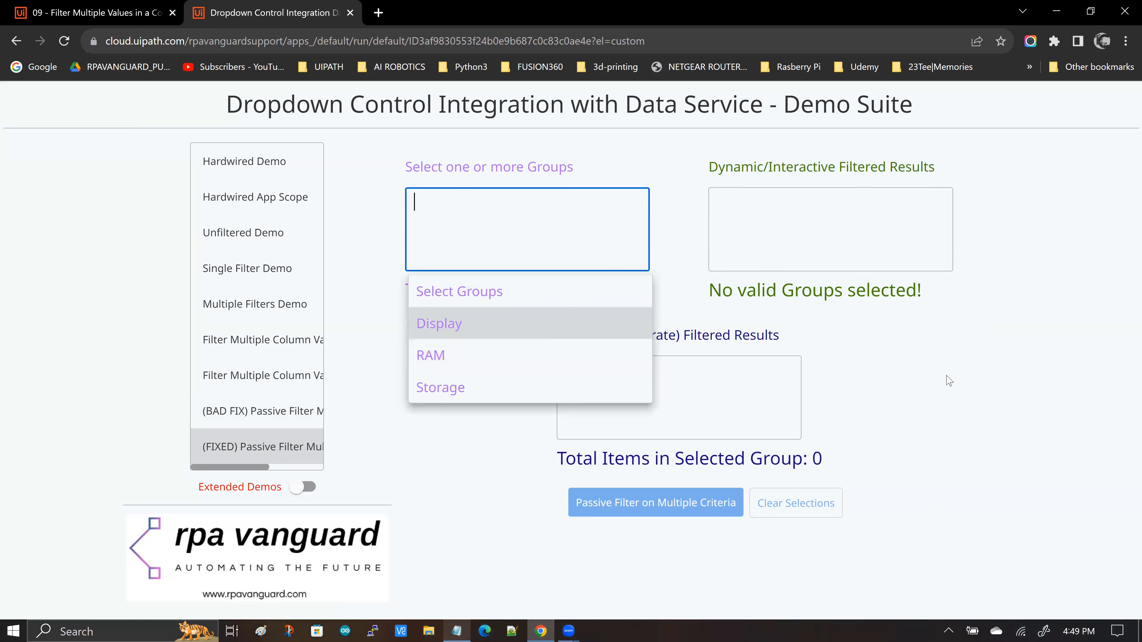
pyautogui.click(930, 376)
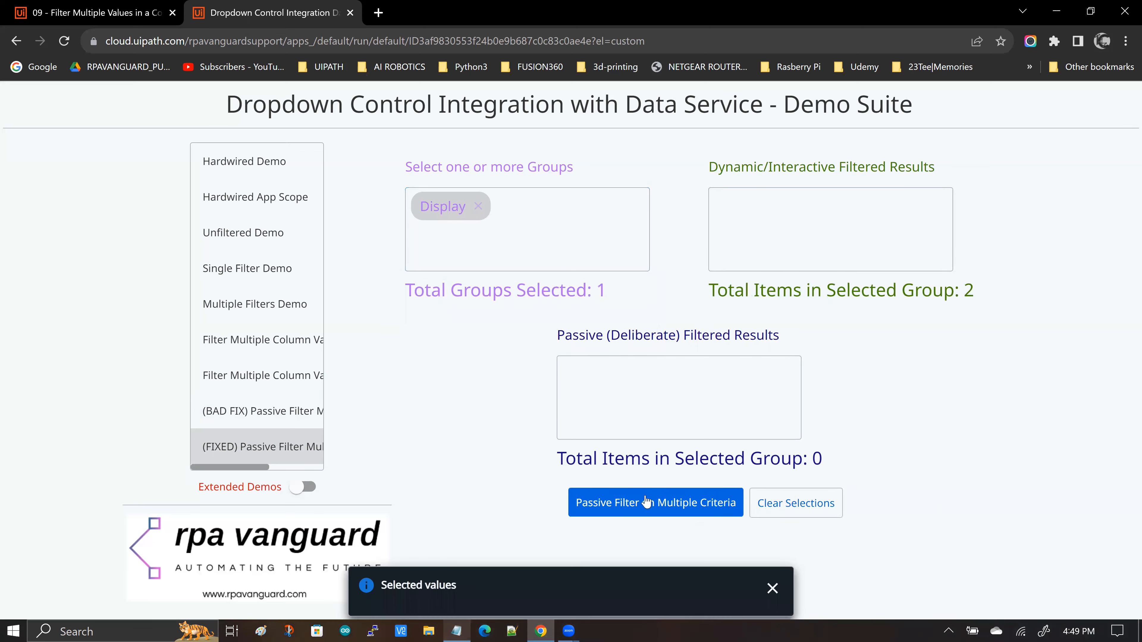
pyautogui.click(648, 402)
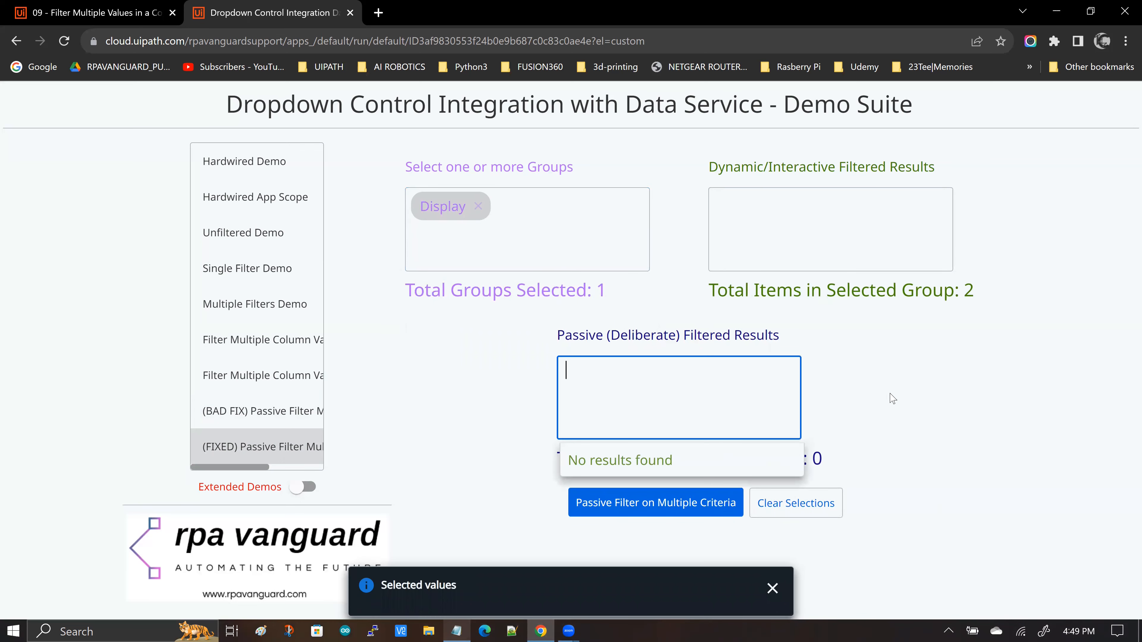
# Run the passive filter for the Display group and check the passive item count and results list
pyautogui.click(654, 494)
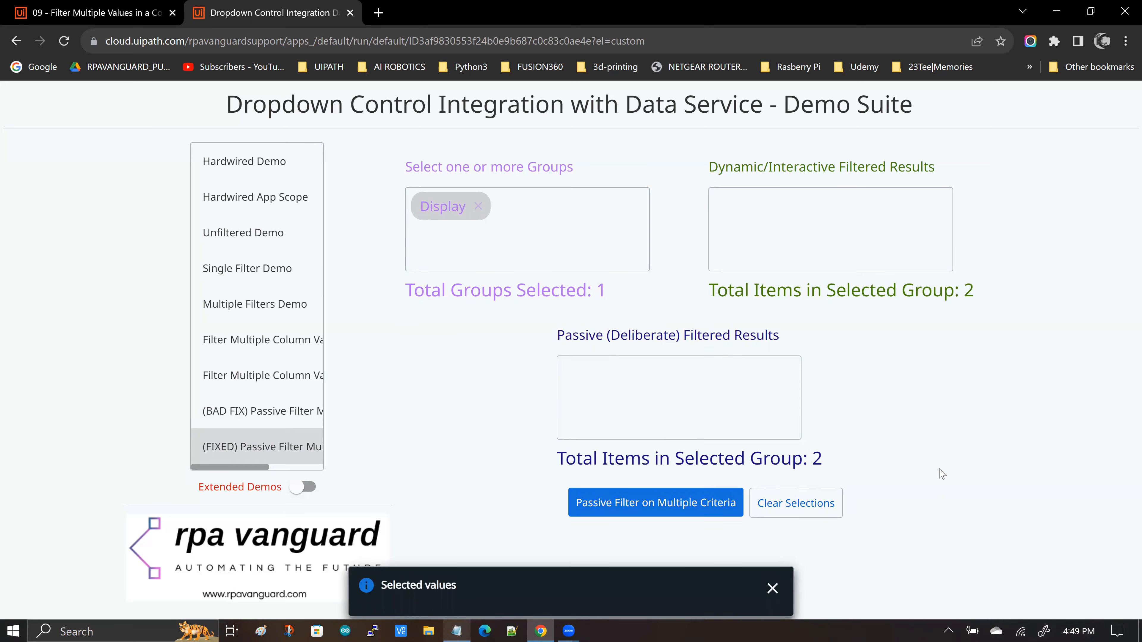
pyautogui.moveTo(556, 467); pyautogui.dragTo(823, 466)
pyautogui.click(662, 418)
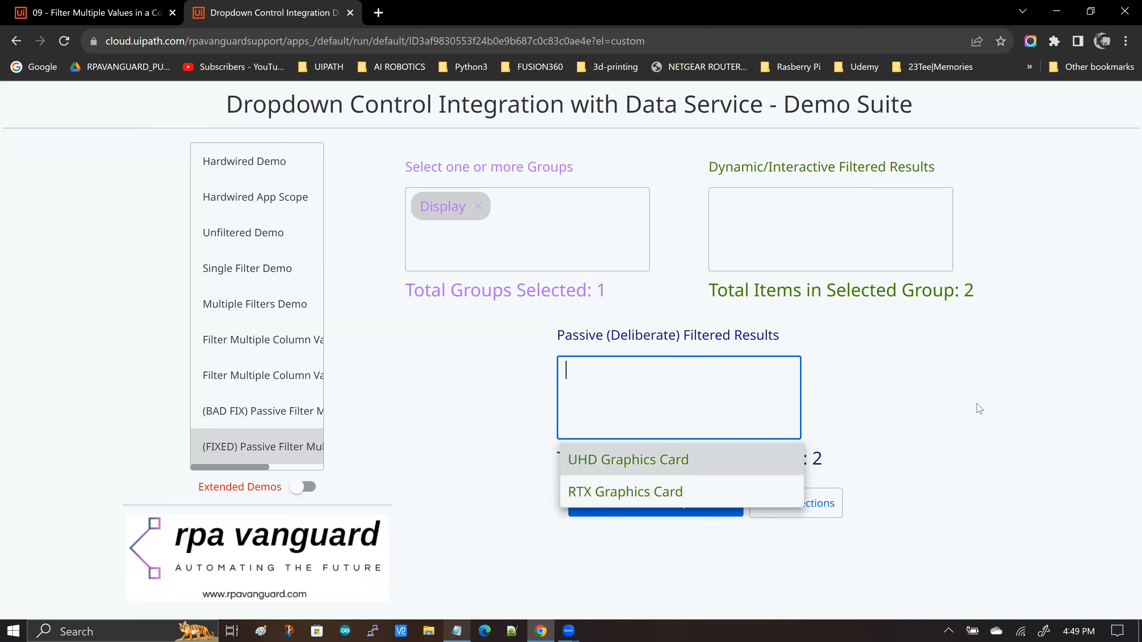
pyautogui.click(987, 403)
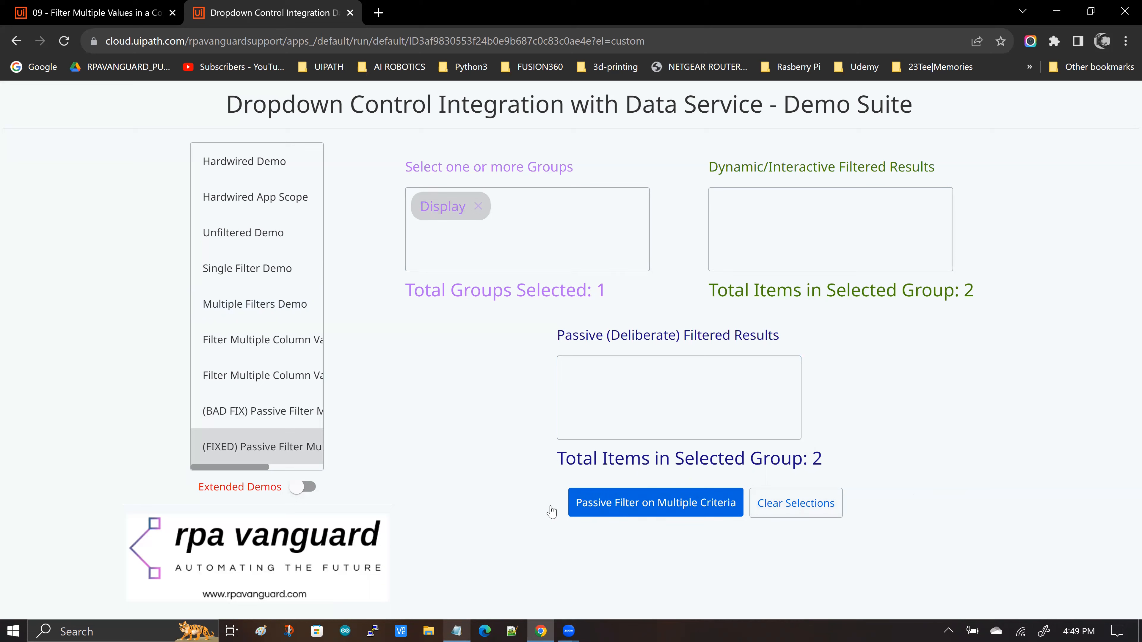
# Clear the selections in the fixed demo and recheck the Passive (Deliberate) Filtered Results list
pyautogui.click(802, 510)
pyautogui.click(698, 388)
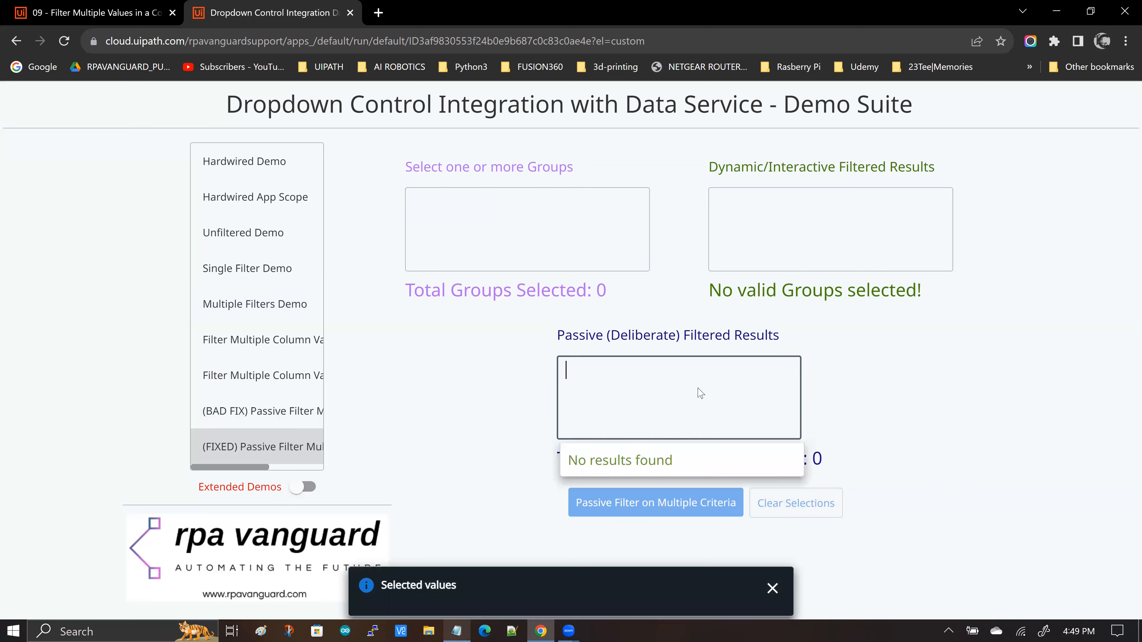
pyautogui.click(527, 473)
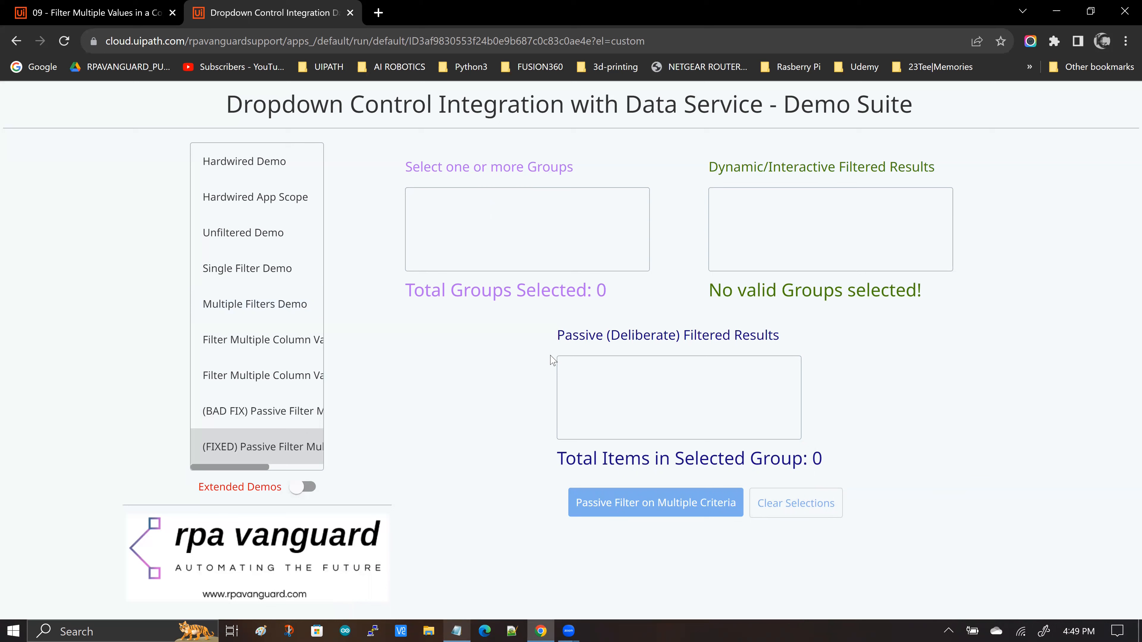
pyautogui.moveTo(558, 336); pyautogui.dragTo(782, 331)
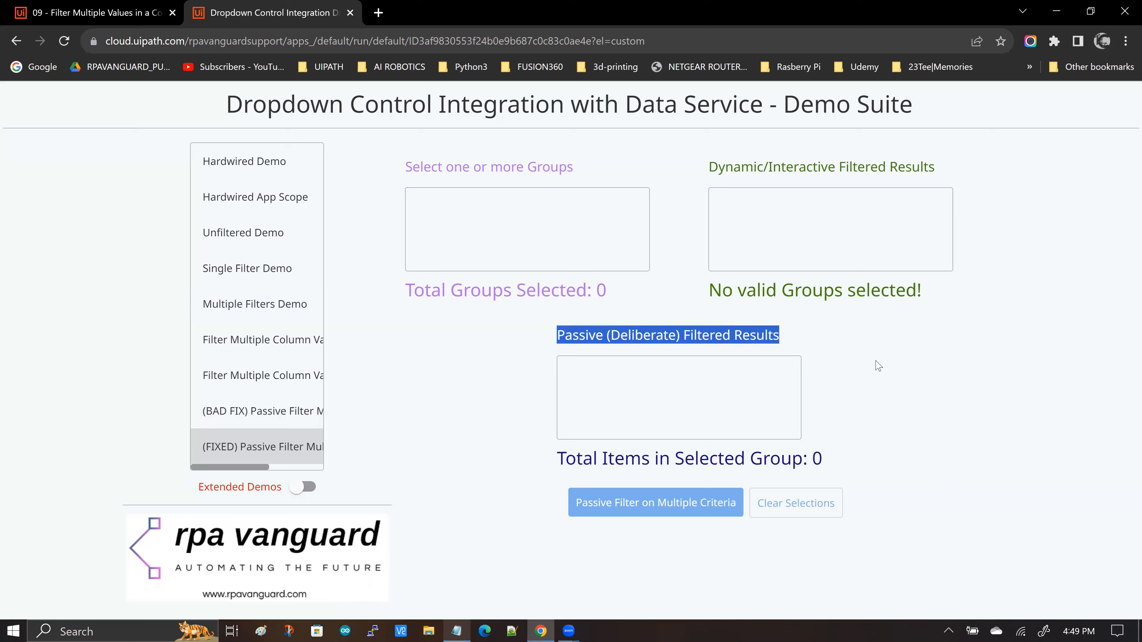
pyautogui.click(882, 376)
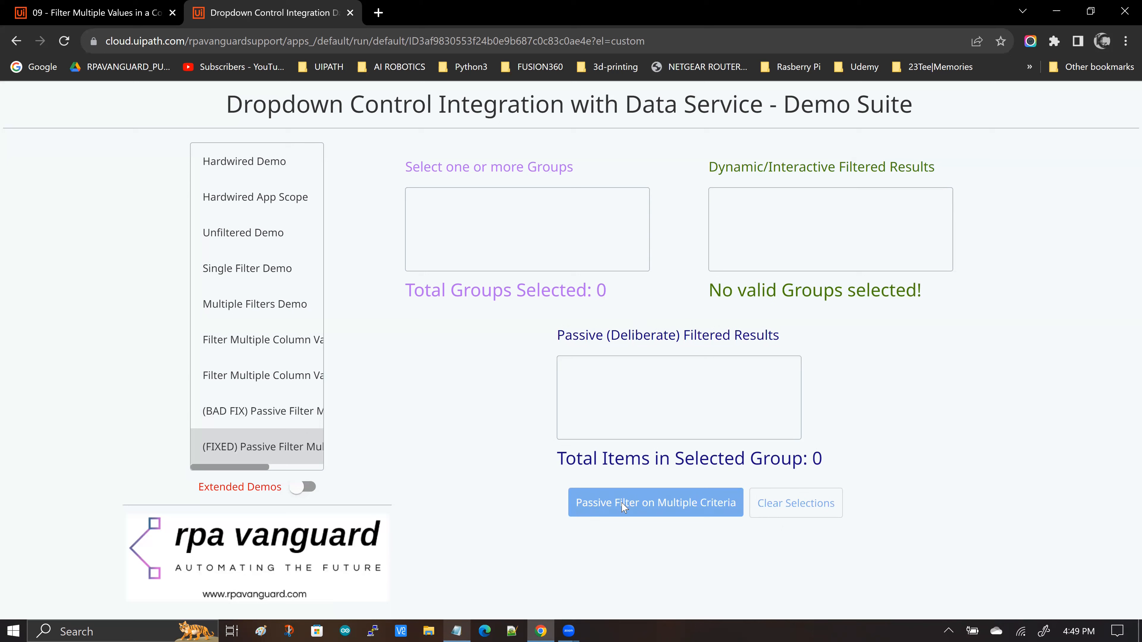
# Return to the (BAD FIX) Passive Filter demo and open the note above its passive results
pyautogui.click(263, 426)
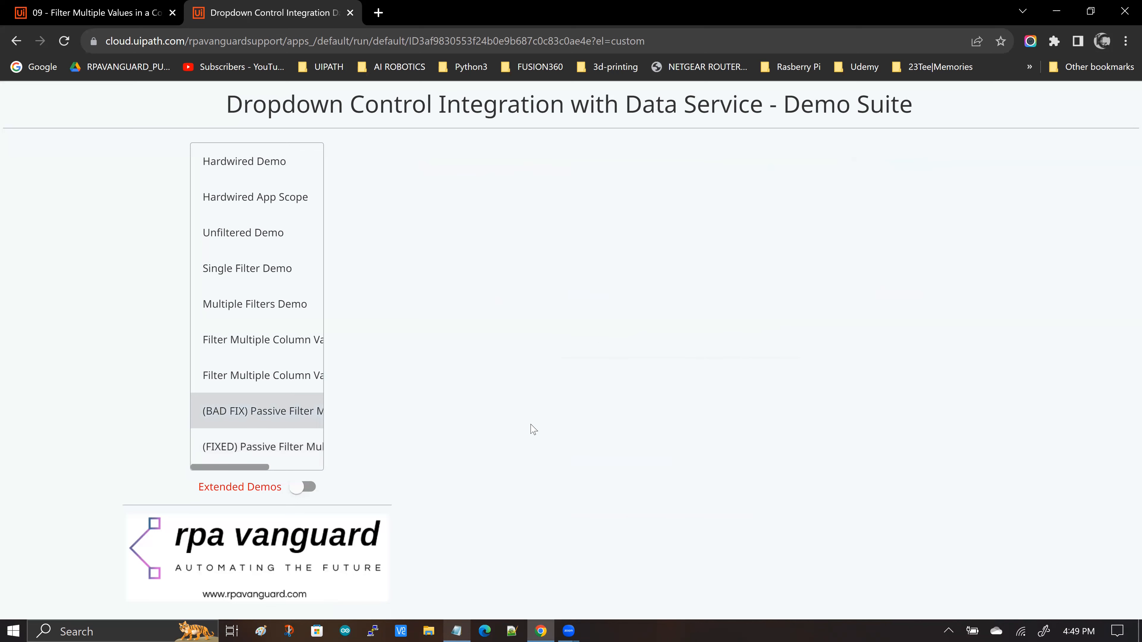
pyautogui.click(711, 326)
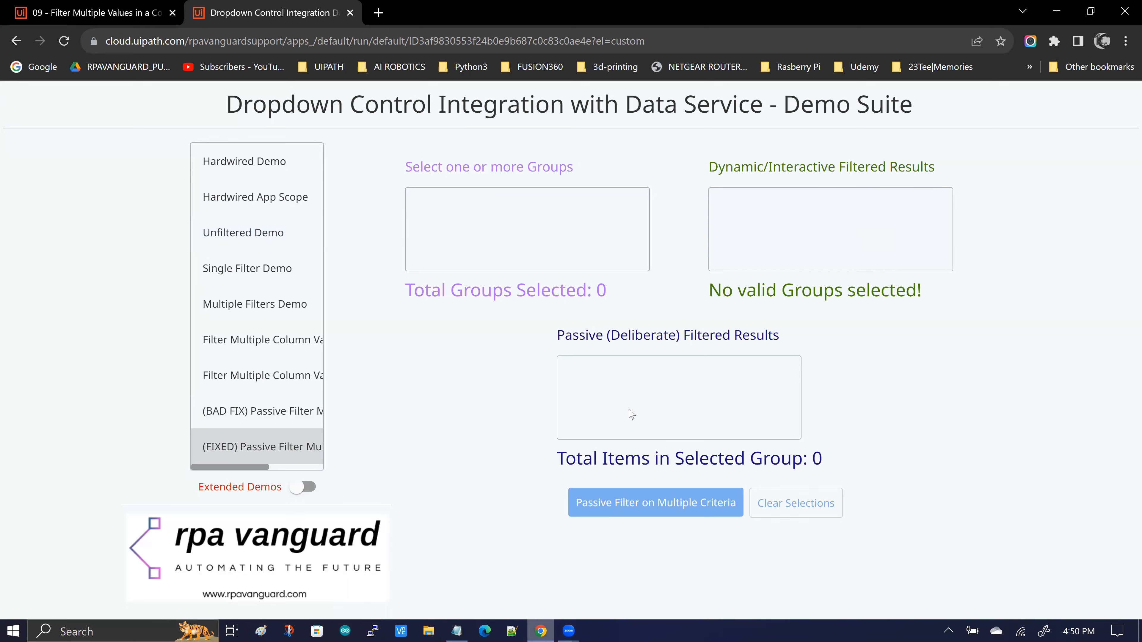
# Switch to UiPath App Studio, collapse page 09 and open the page 11 - (FIXED) Passive Filter Multiple Values
pyautogui.click(57, 14)
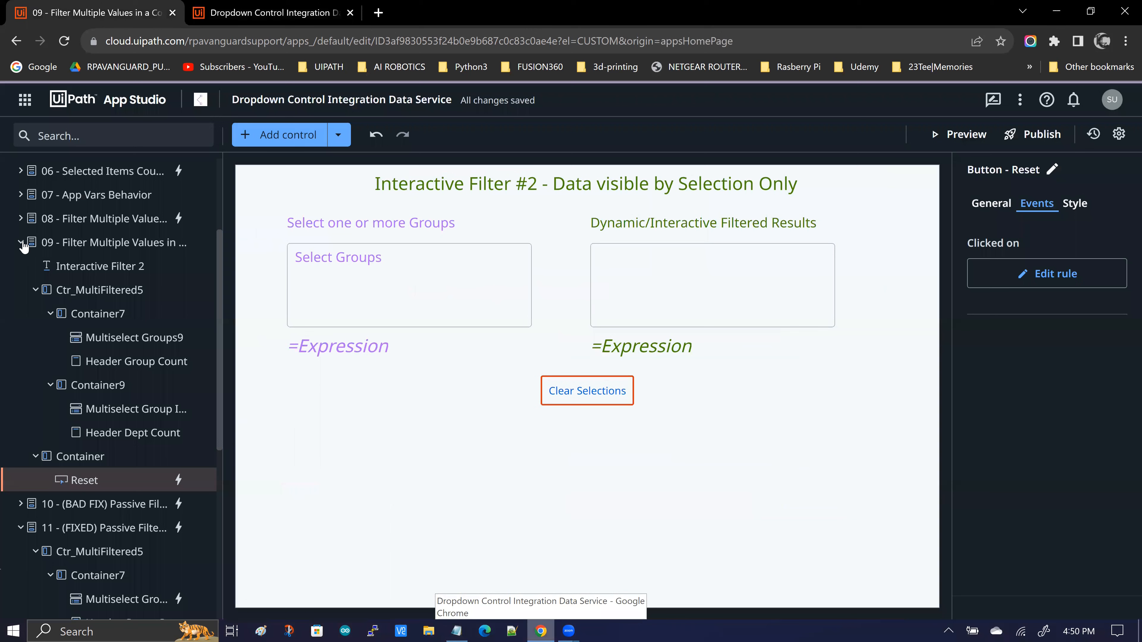
pyautogui.click(20, 243)
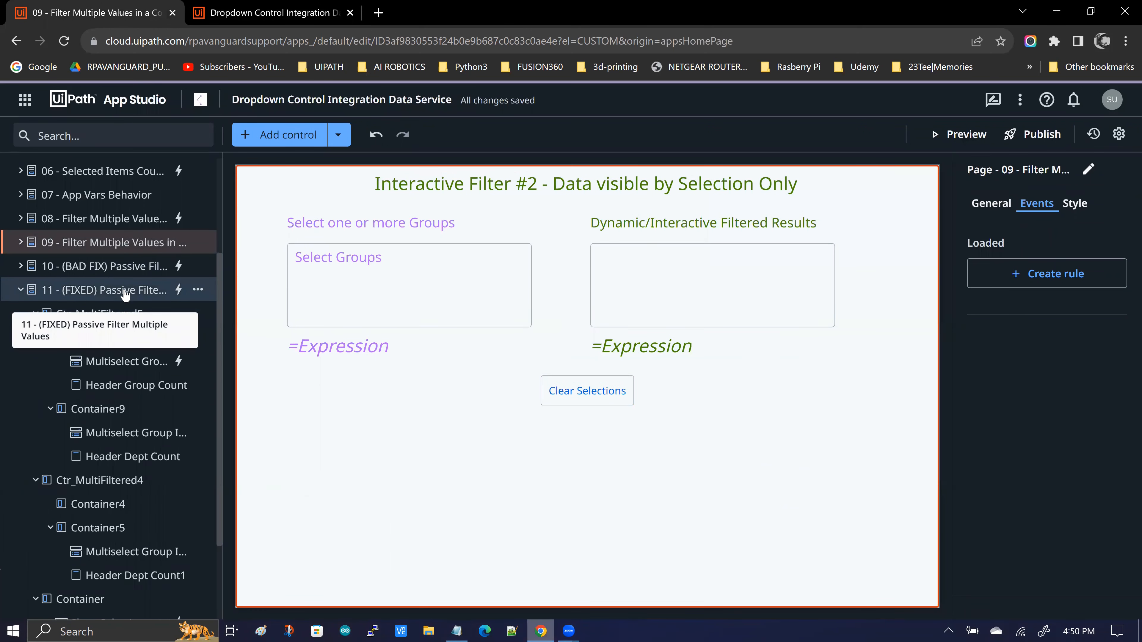
pyautogui.click(125, 295)
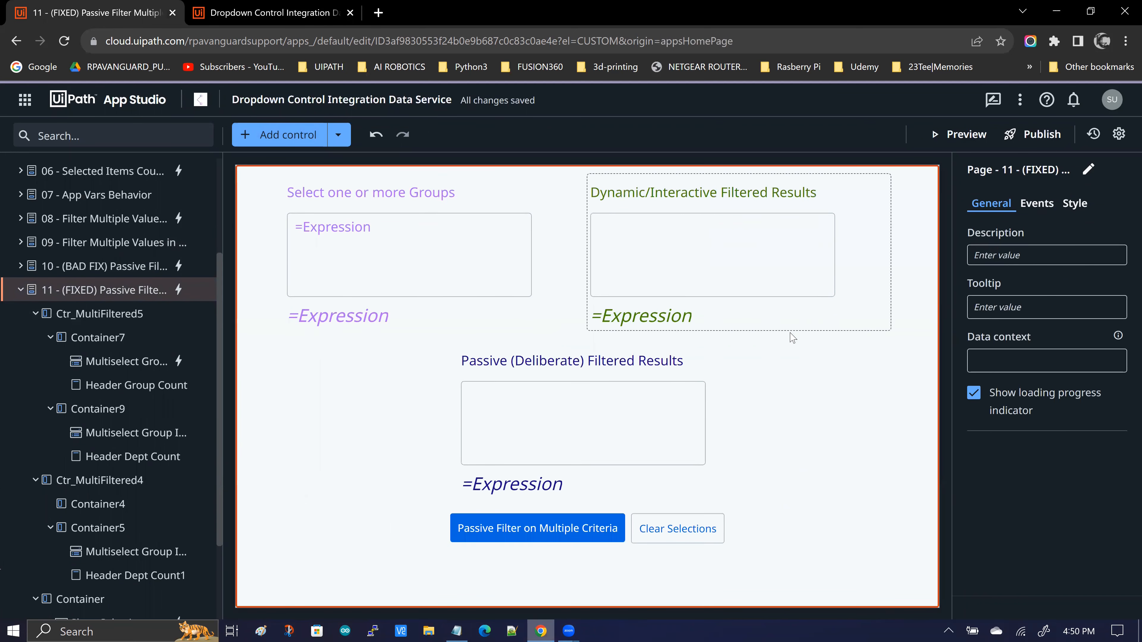
# Compare the list source of the passive results multiselect with the dynamic one and review the passive control's remaining general properties
pyautogui.click(477, 365)
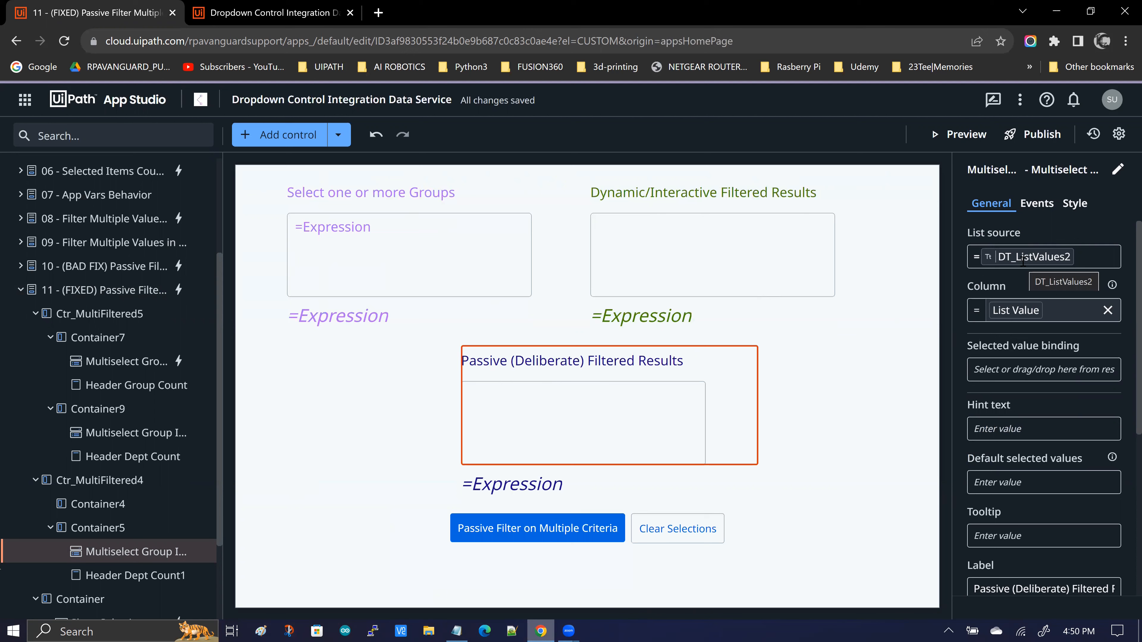
pyautogui.click(655, 264)
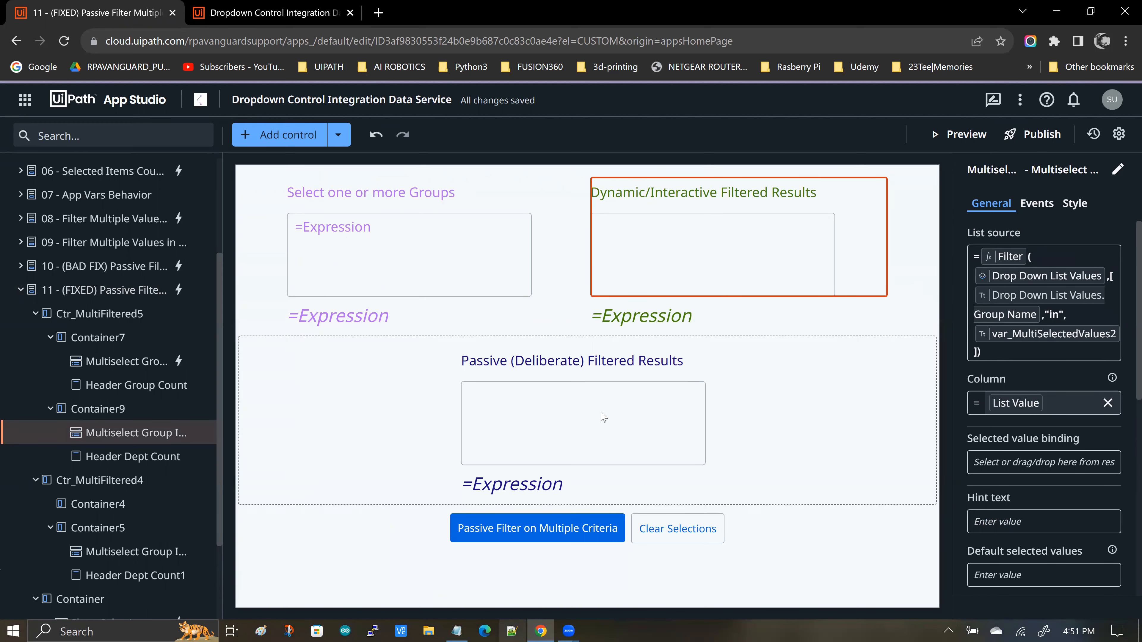
pyautogui.click(737, 400)
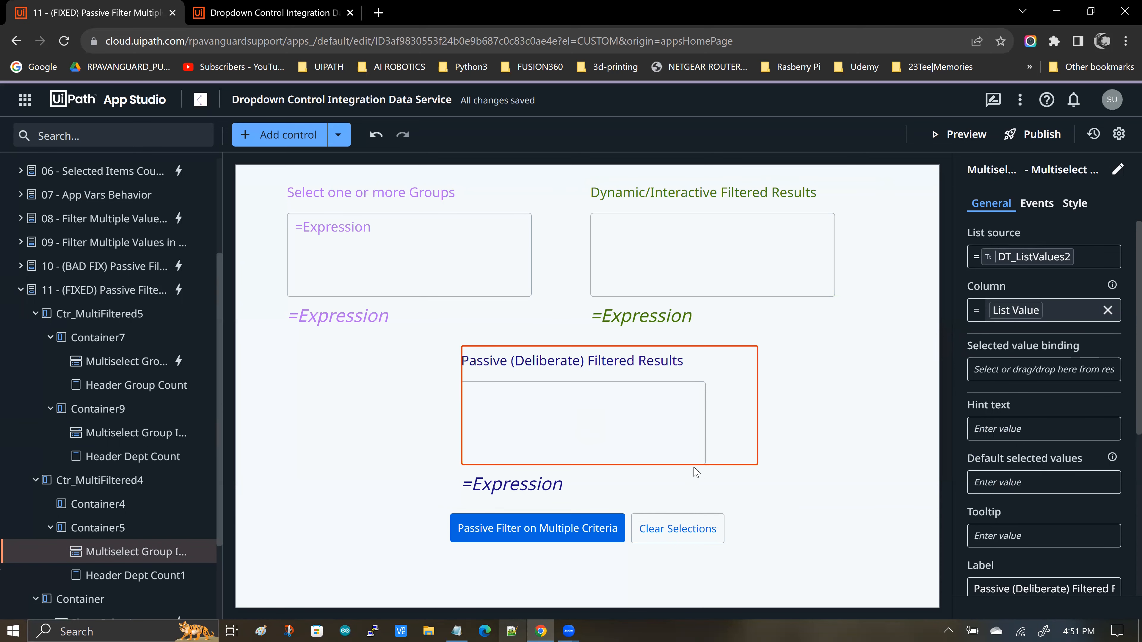
pyautogui.scroll(-4, 1110, 495)
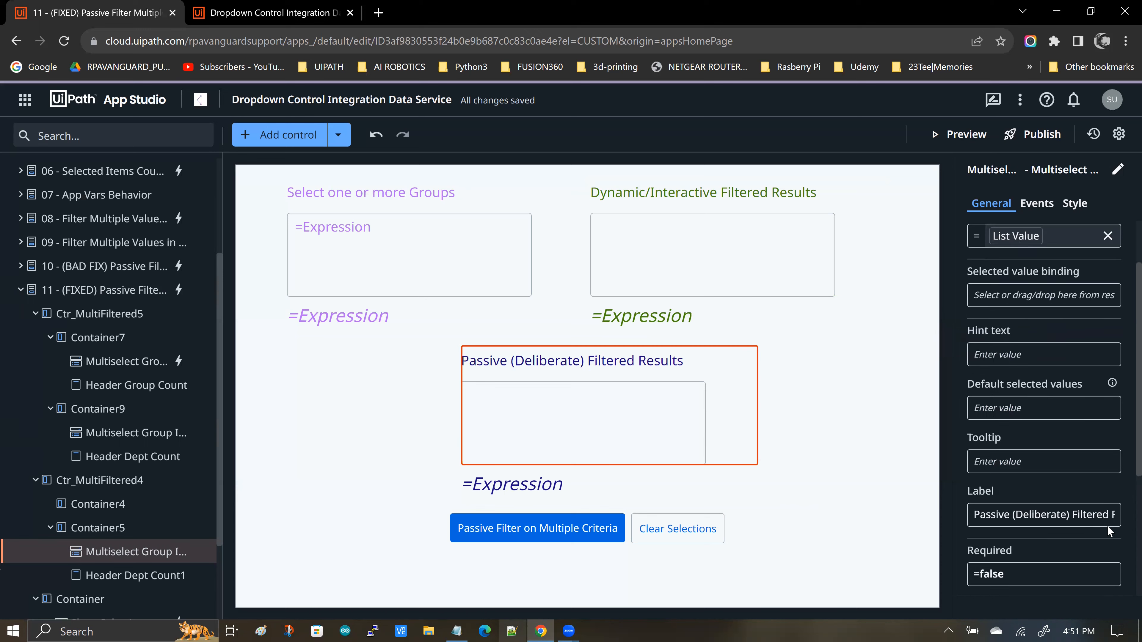
pyautogui.scroll(-3, 1108, 531)
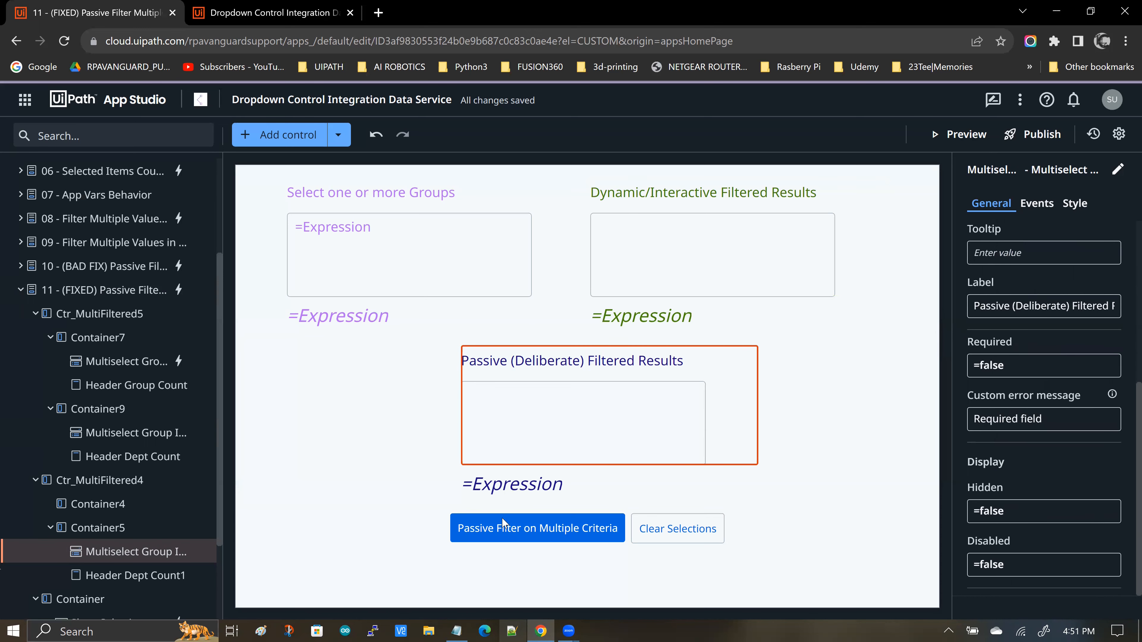
# Examine the count header's text expression under the passive results and the list source of the dynamic results multiselect
pyautogui.click(520, 493)
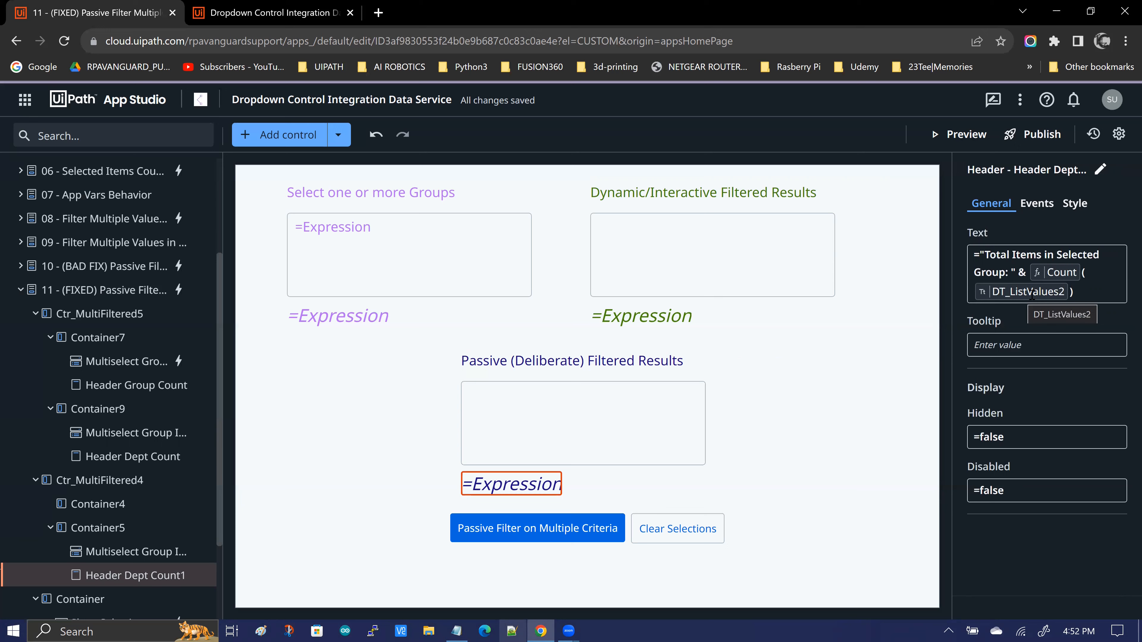
pyautogui.click(709, 273)
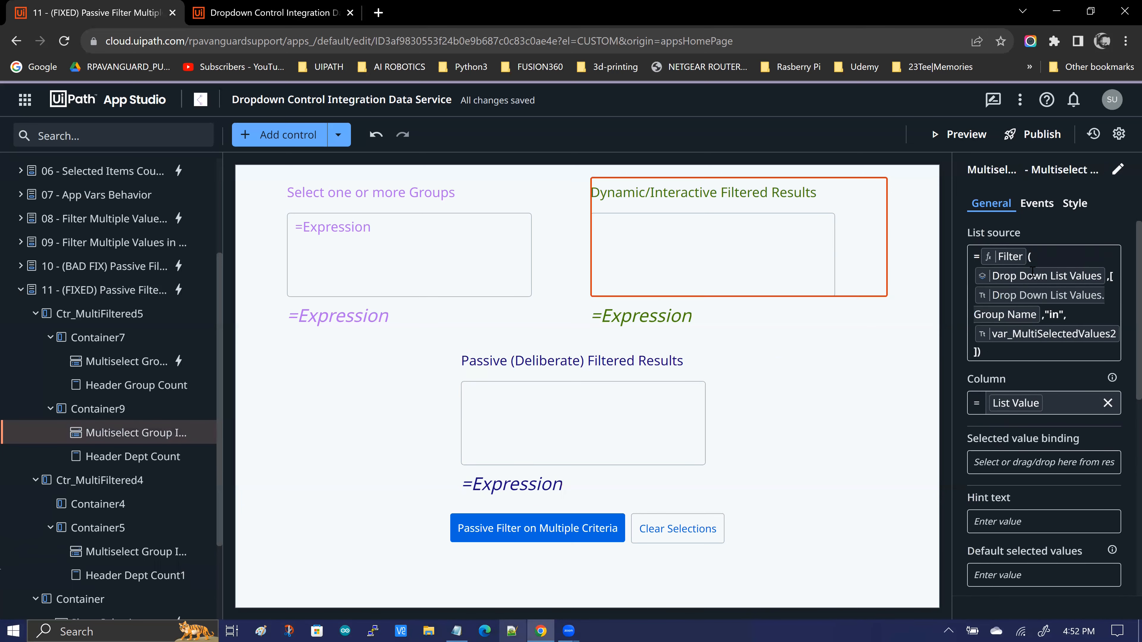
# Review the group multiselect's general properties and the Set Values click rule of the Passive Filter on Multiple Criteria button
pyautogui.click(645, 445)
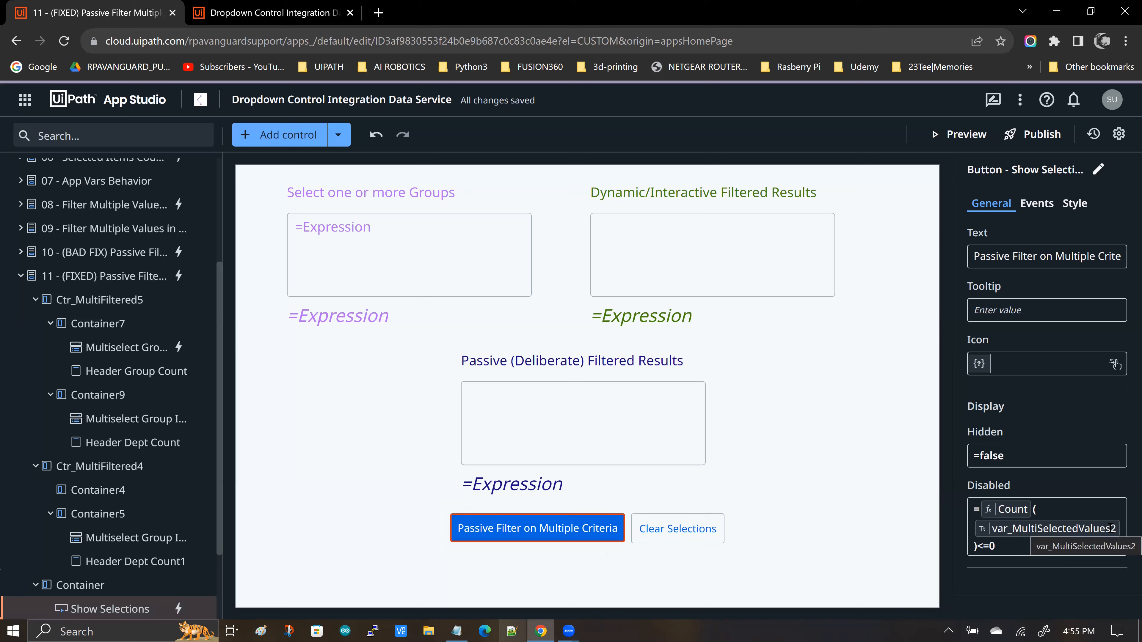
pyautogui.click(386, 264)
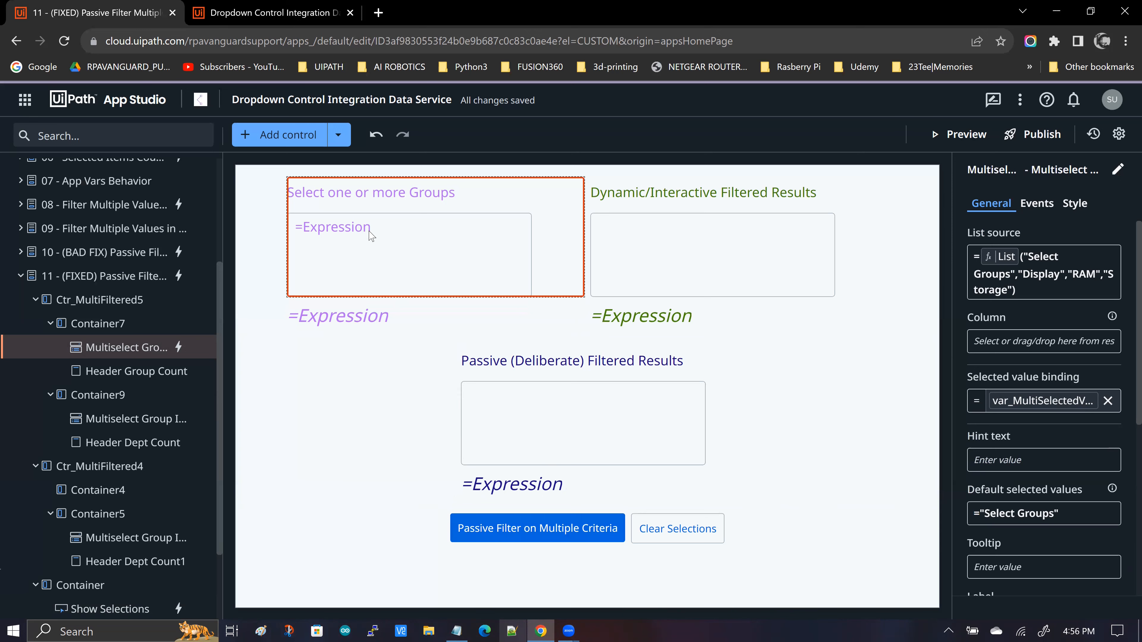
pyautogui.click(547, 531)
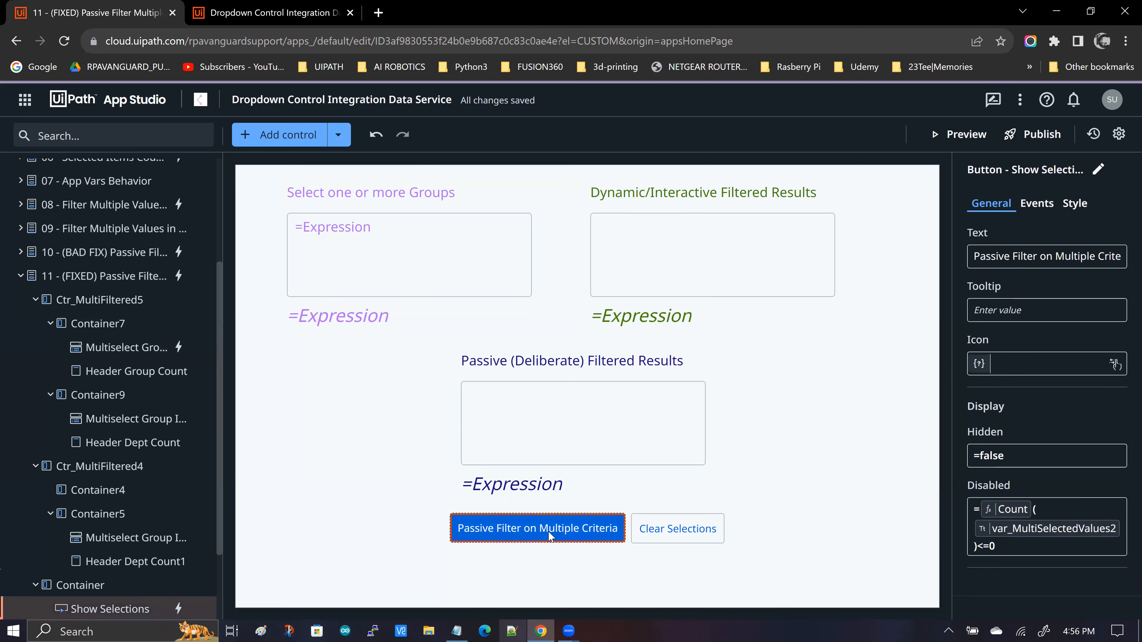
pyautogui.click(1042, 206)
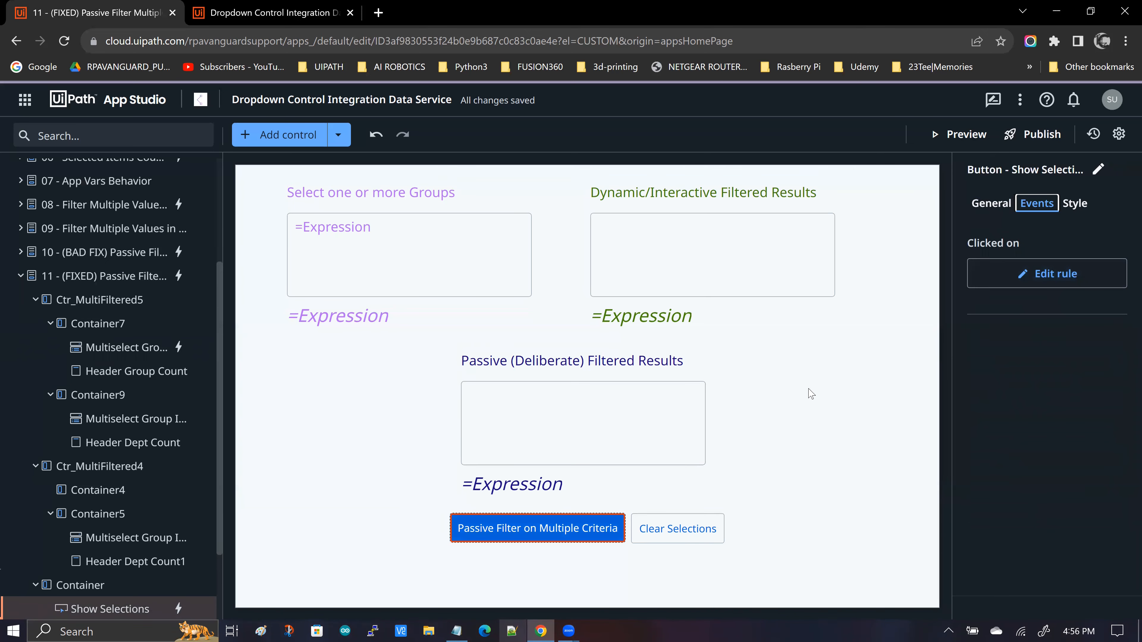
pyautogui.click(1049, 271)
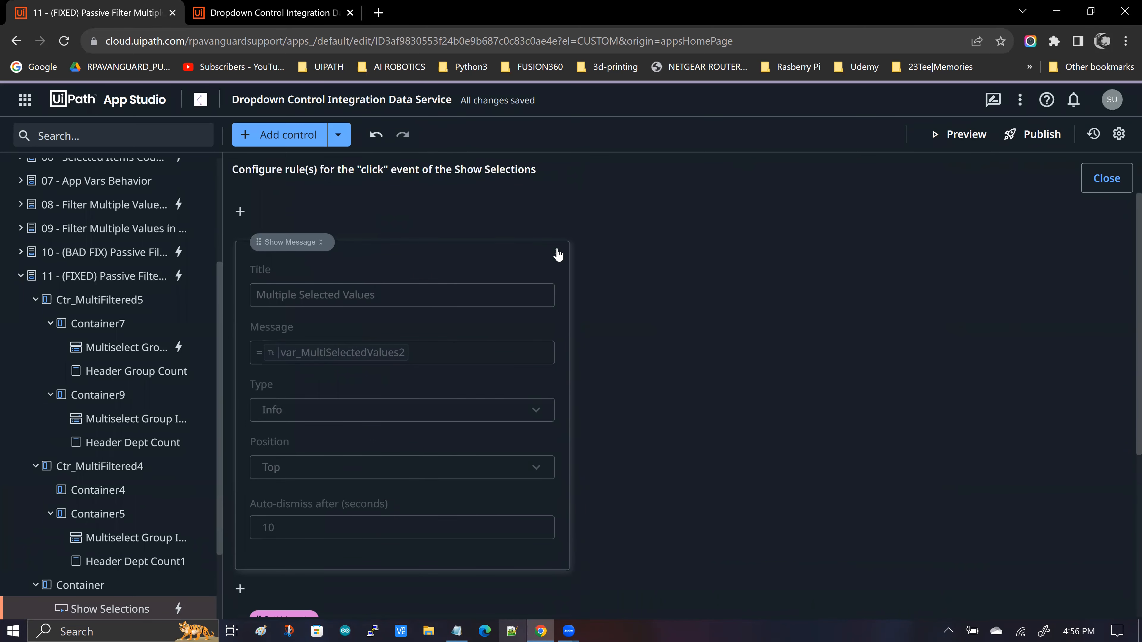
pyautogui.scroll(-5, 642, 344)
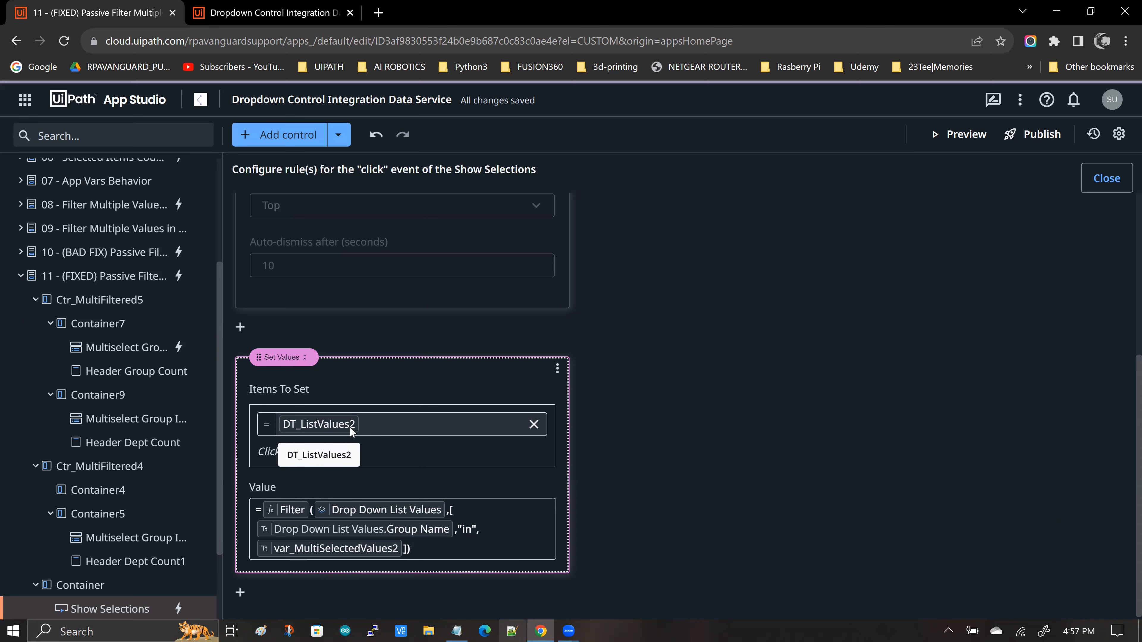
pyautogui.click(1106, 183)
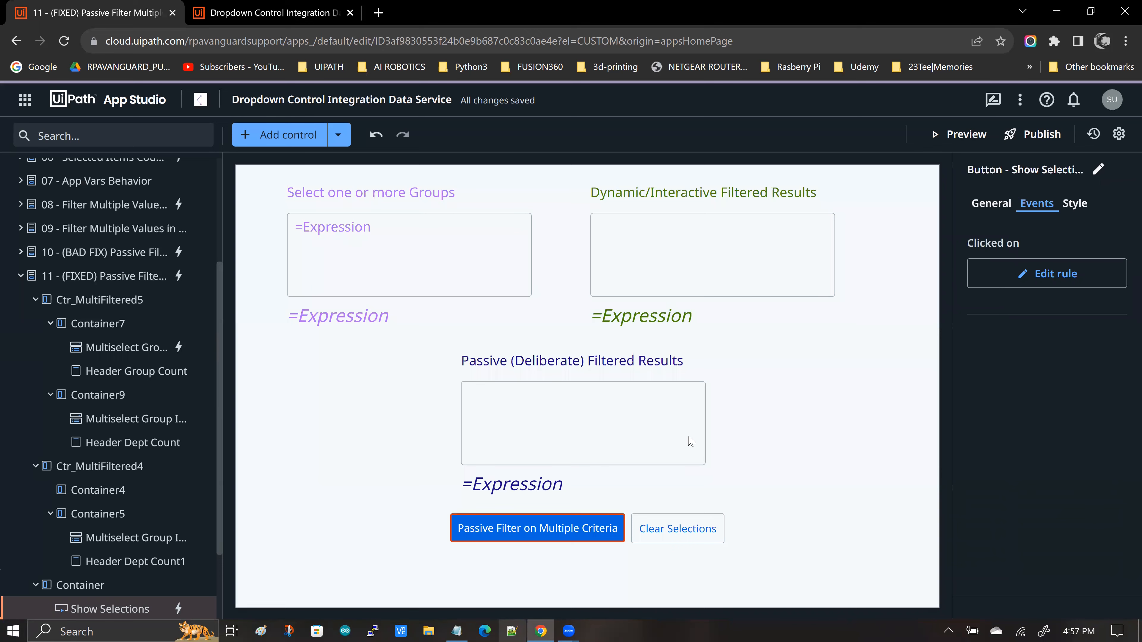
# Review the list source, column and remaining general properties of the Passive (Deliberate) Filtered Results multiselect
pyautogui.click(661, 431)
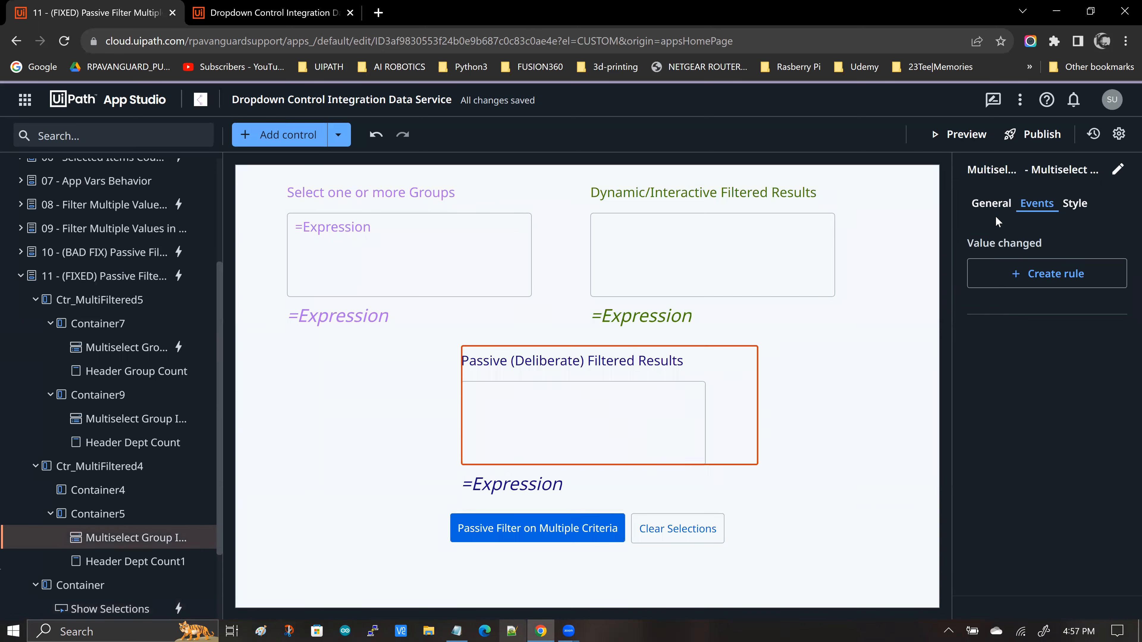
pyautogui.click(991, 203)
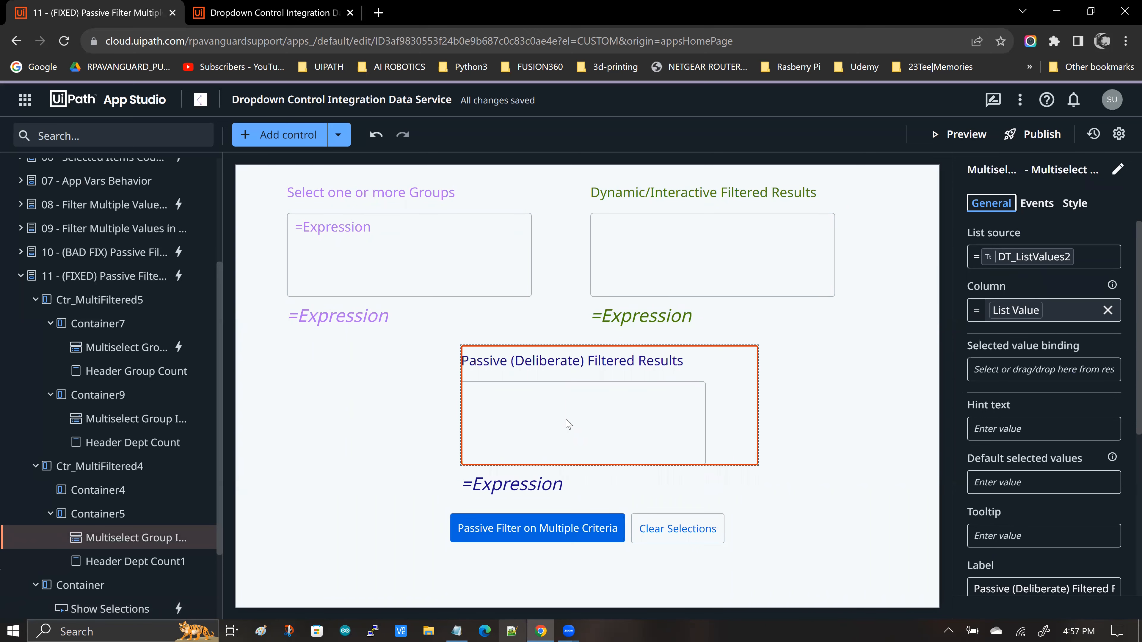
pyautogui.click(528, 532)
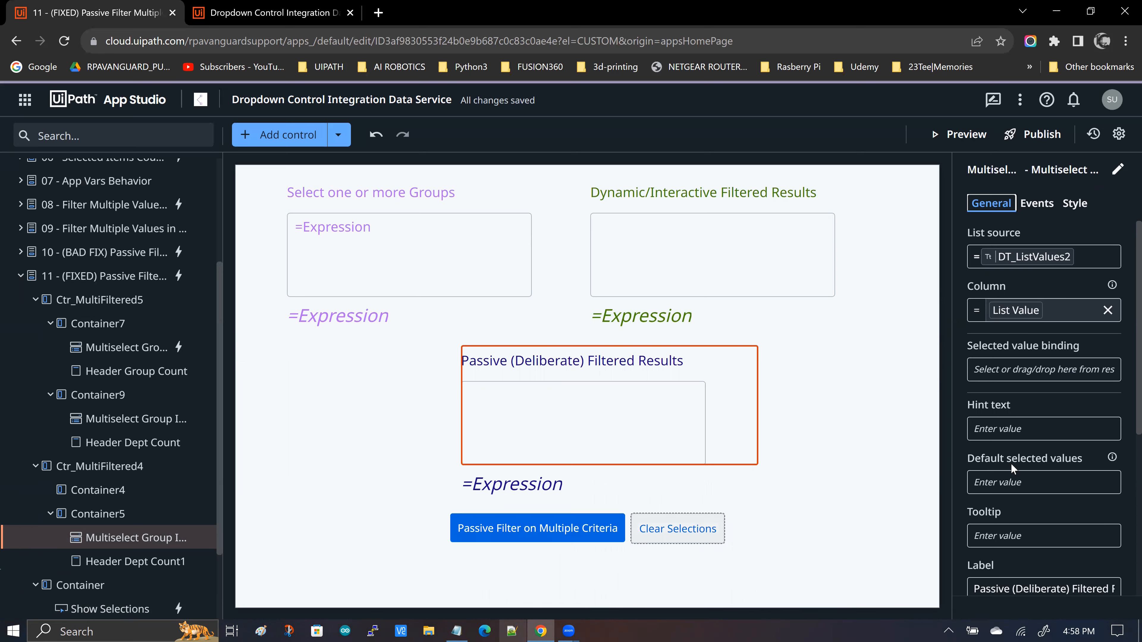
pyautogui.scroll(-4, 1097, 547)
pyautogui.scroll(-2, 1101, 549)
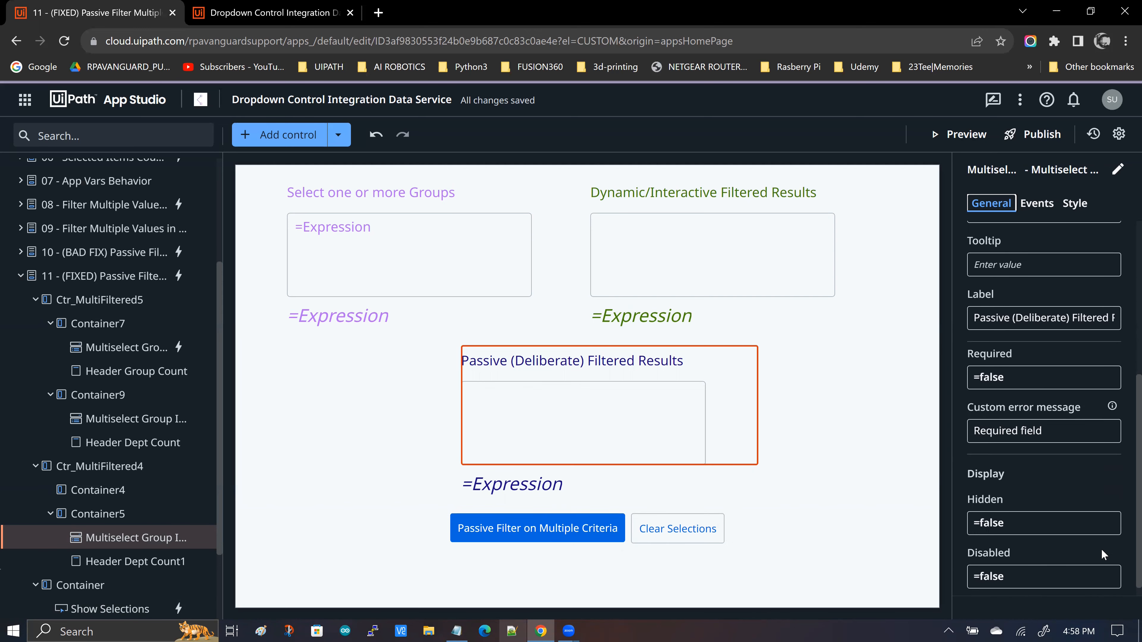
# Examine the Disabled expression of the Clear Selections button
pyautogui.click(685, 542)
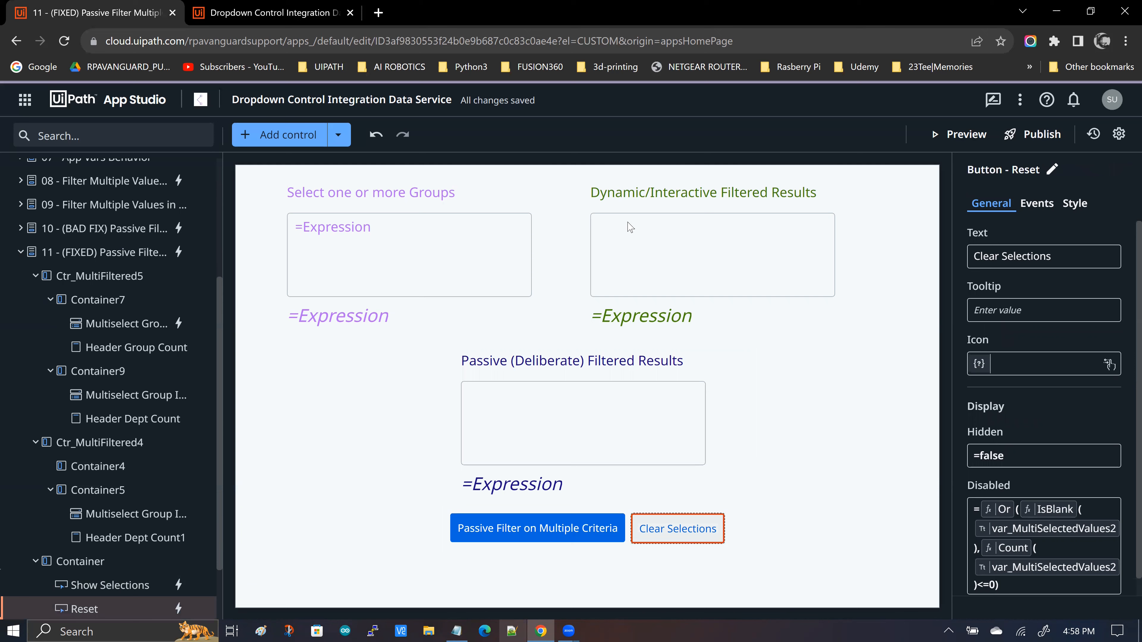
pyautogui.scroll(-1, 1037, 417)
pyautogui.scroll(-1, 1037, 416)
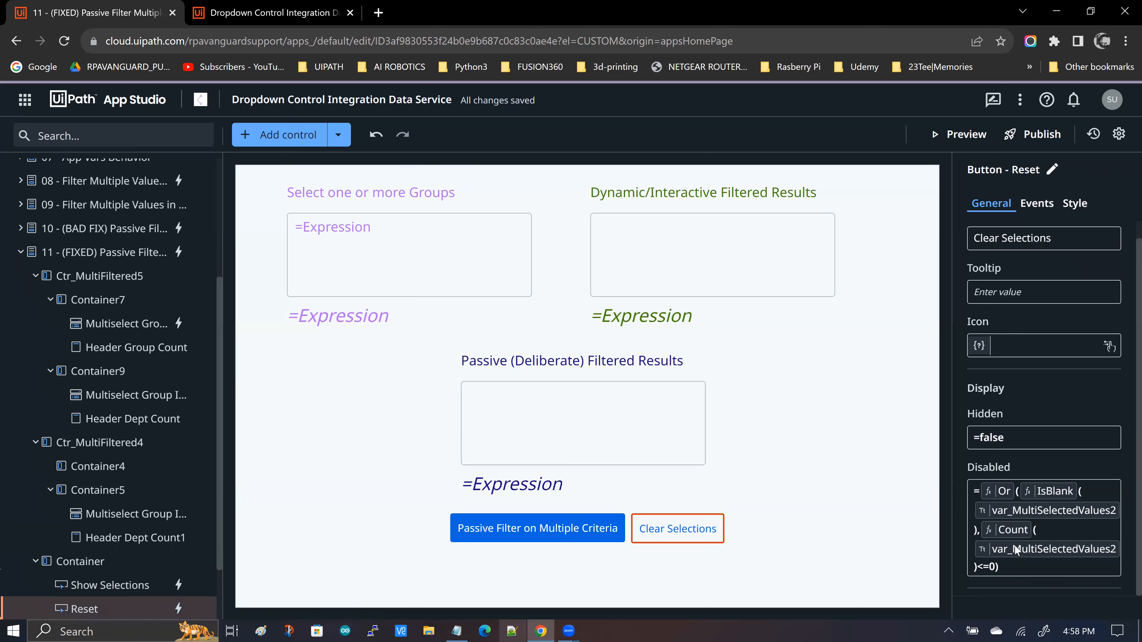
# Switch to Notepad and write the outer expression "Disabled = Or(" with its closing parenthesis a few lines below
pyautogui.click(457, 629)
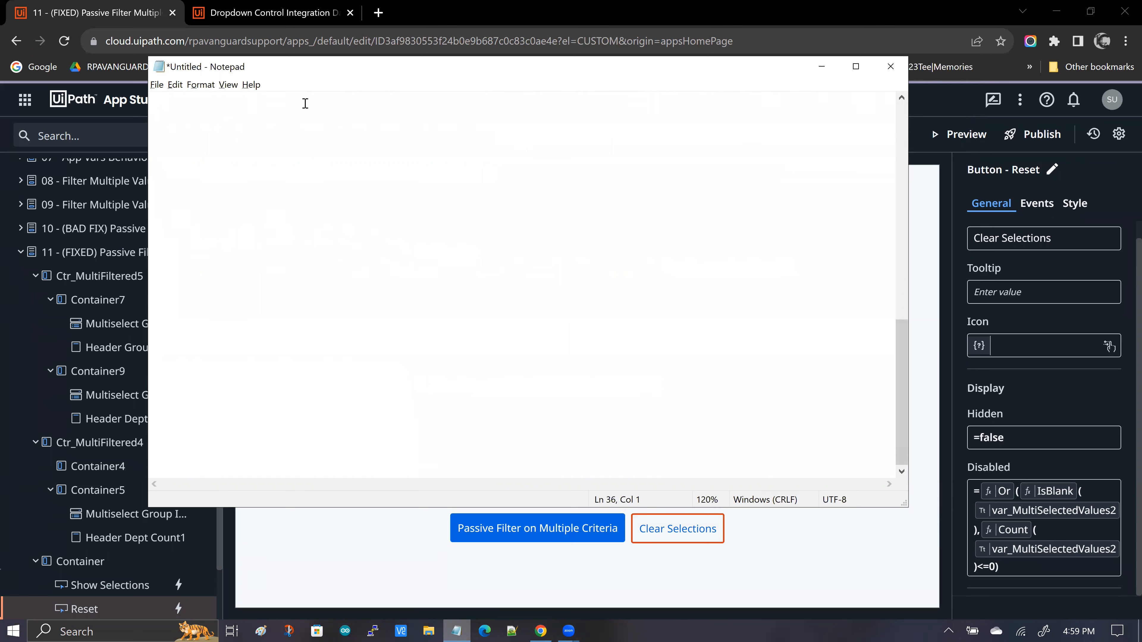
pyautogui.write('Disabled = Or(')
pyautogui.press('Return')
pyautogui.press('Return')
pyautogui.press('Return')
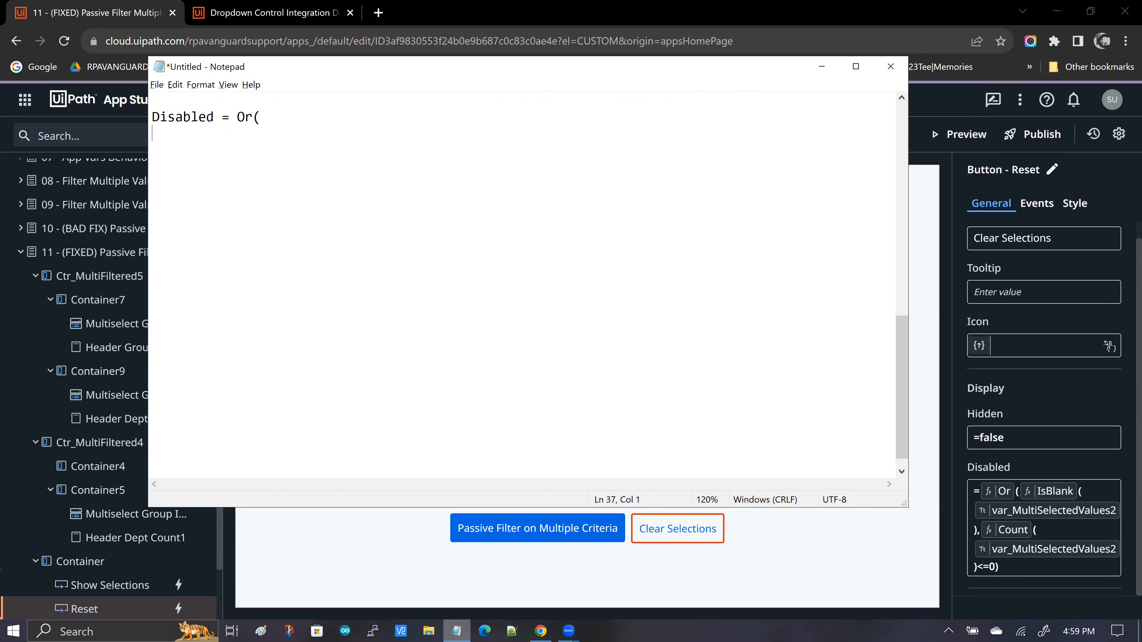
pyautogui.write(')')
# Enter "IsBlank(var_MultiSelectedValues2" on the first line inside the Or expression
pyautogui.click(155, 133)
pyautogui.write('vaar')
pyautogui.press('BackSpace')
pyautogui.press('BackSpace')
pyautogui.write('r_MultiSelectedValues2')
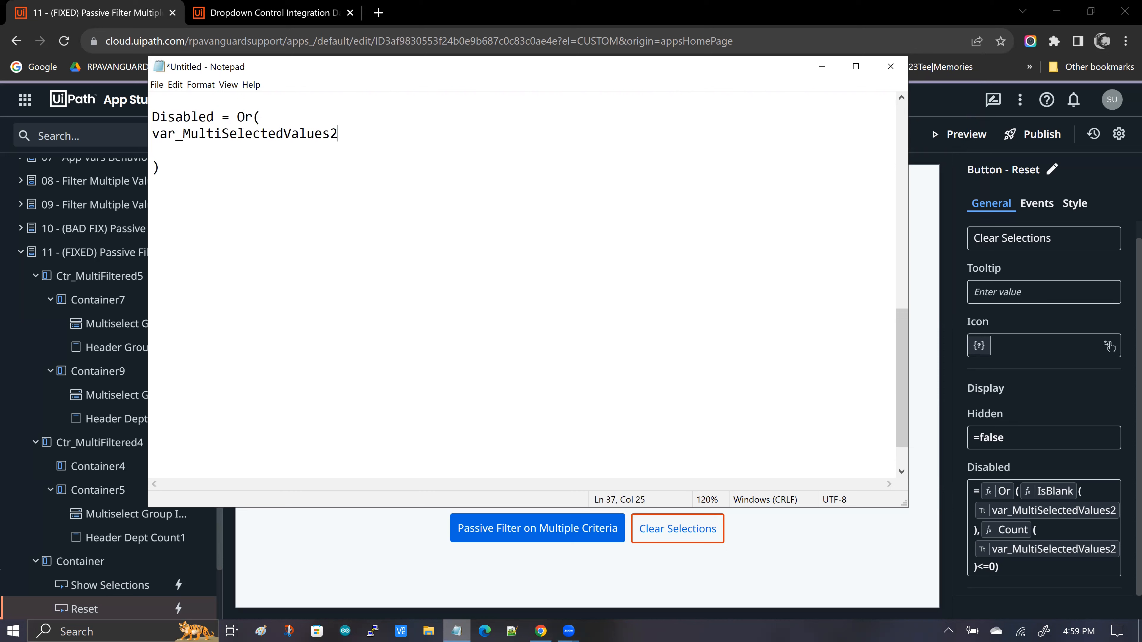
pyautogui.click(160, 134)
pyautogui.write('IsBlank')
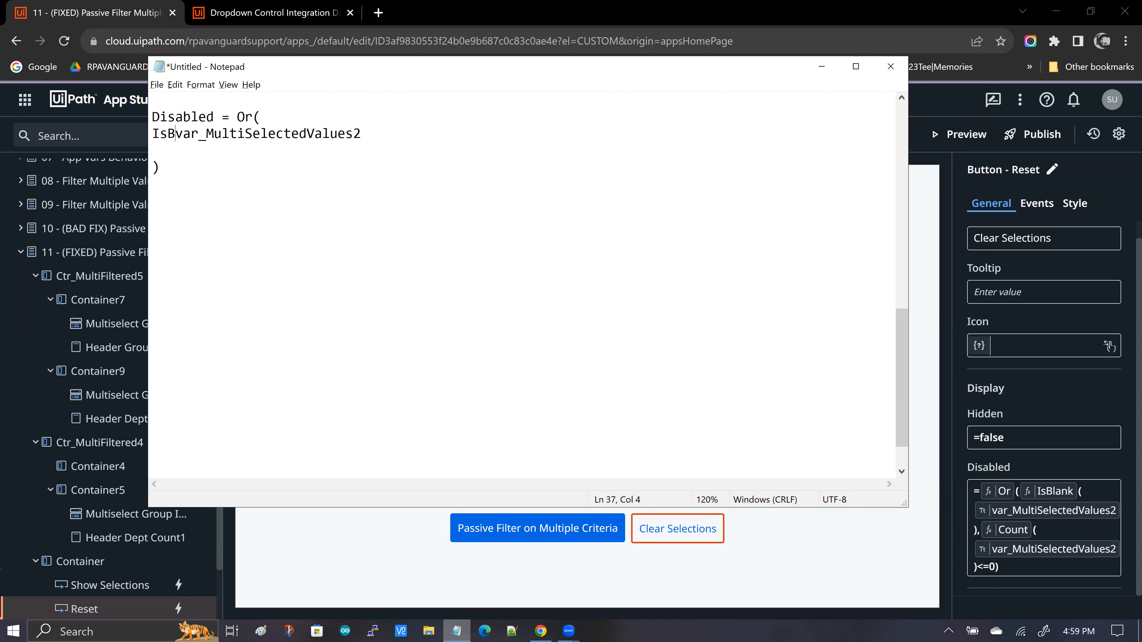
pyautogui.write('(')
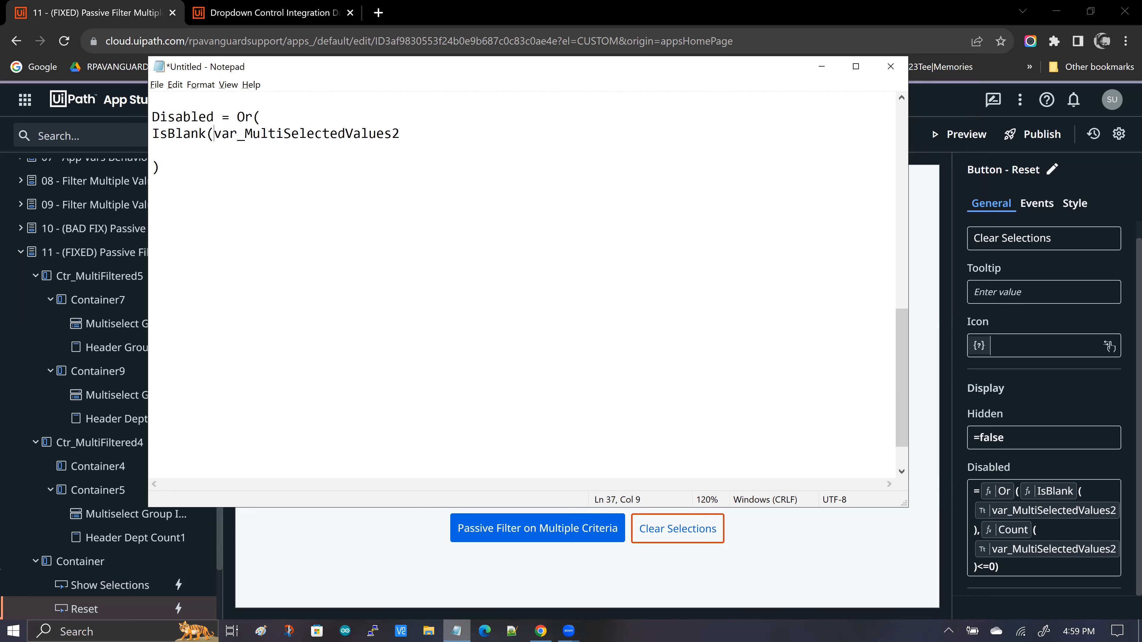
# Complete the Or conditions with "),Count(var_MultiSelectedValues2)<=0" and remove the blank line before the final parenthesis
pyautogui.click(478, 127)
pyautogui.write('),Count(')
pyautogui.doubleClick(274, 136)
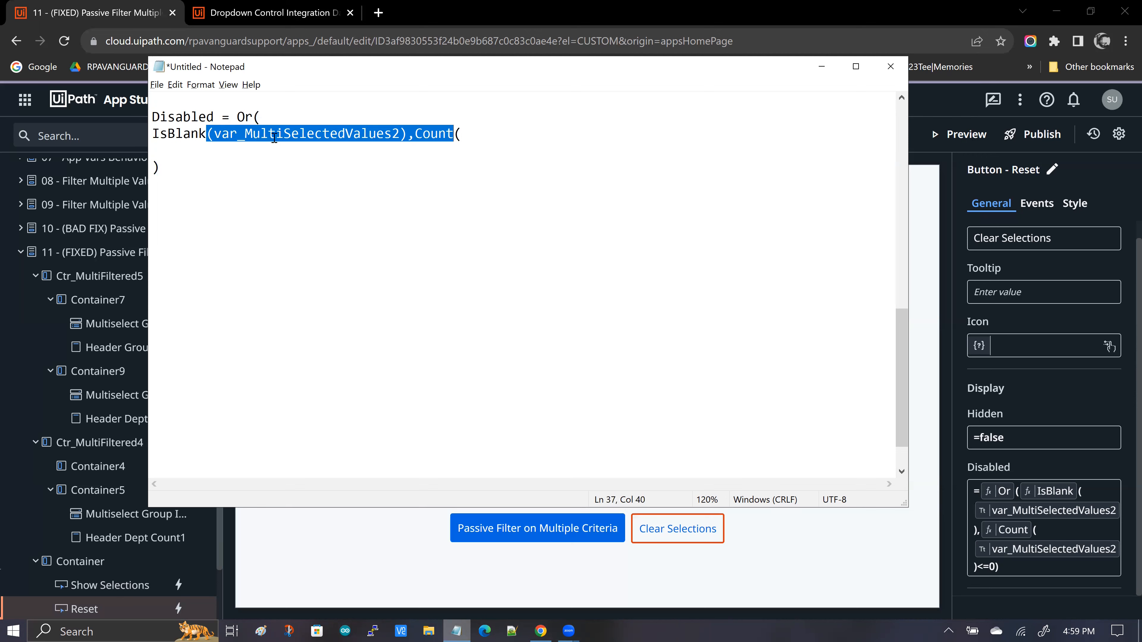
pyautogui.write('<=')
pyautogui.write('0')
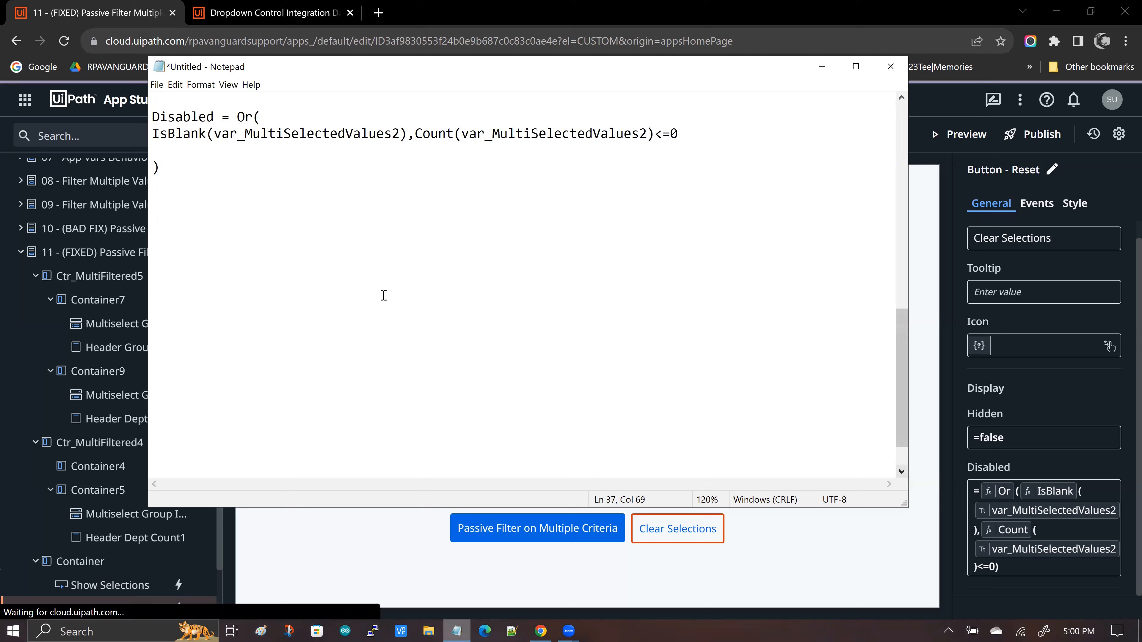
pyautogui.click(192, 151)
pyautogui.press('Delete')
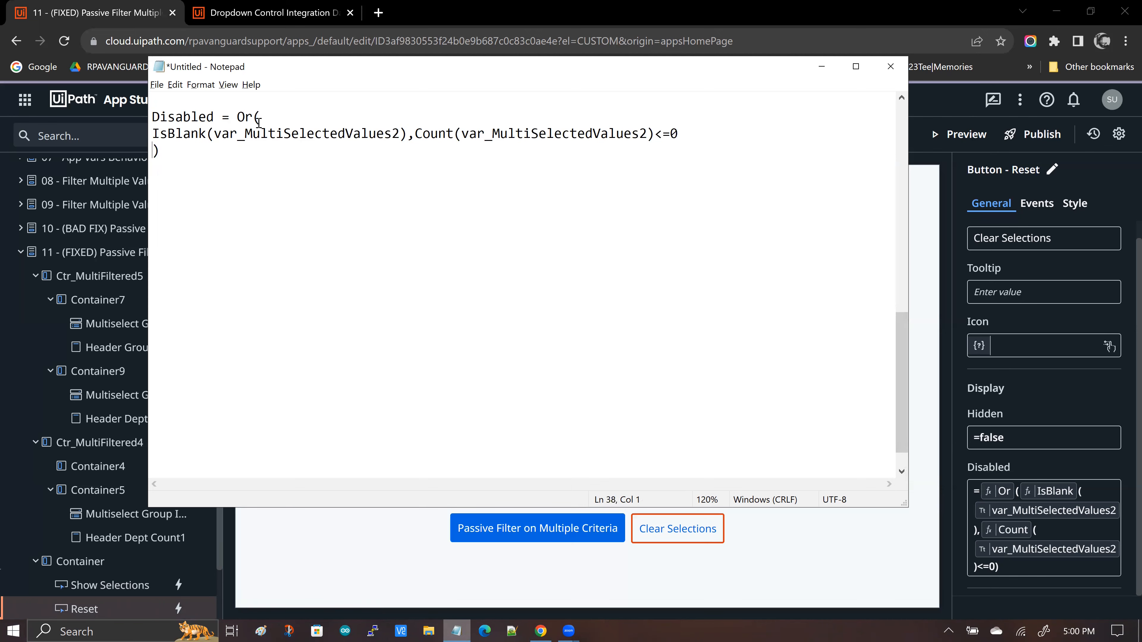
# Switch to the running demo app, choose the Display and RAM groups in the (FIXED) Passive Filter demo, and clear the selections
pyautogui.click(262, 17)
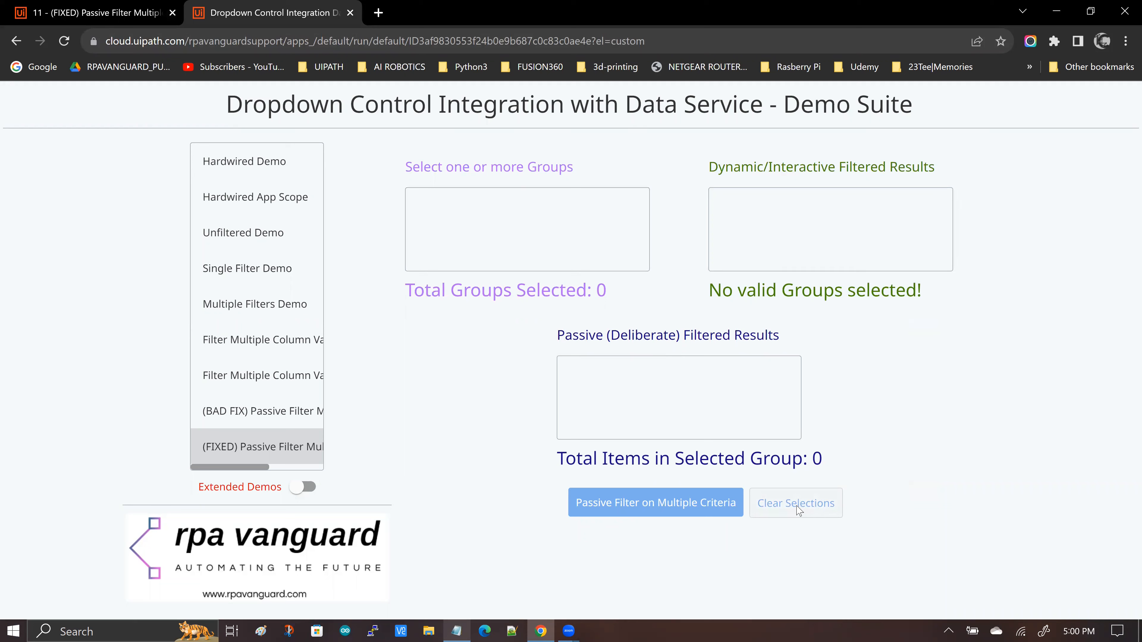
pyautogui.click(504, 290)
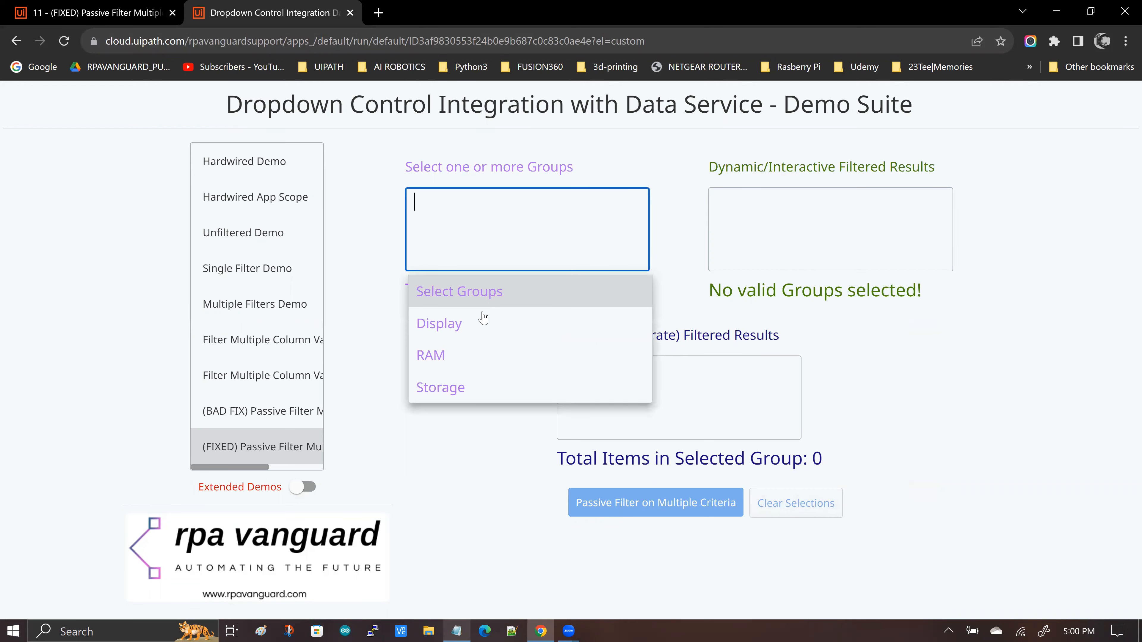
pyautogui.click(482, 324)
pyautogui.click(449, 355)
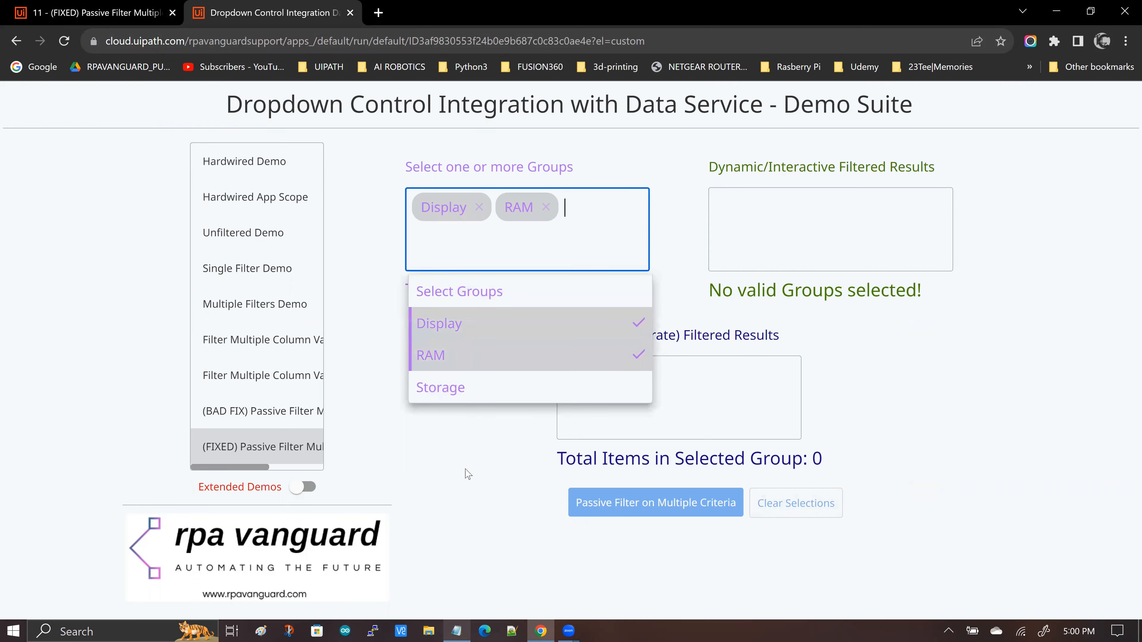
pyautogui.click(466, 474)
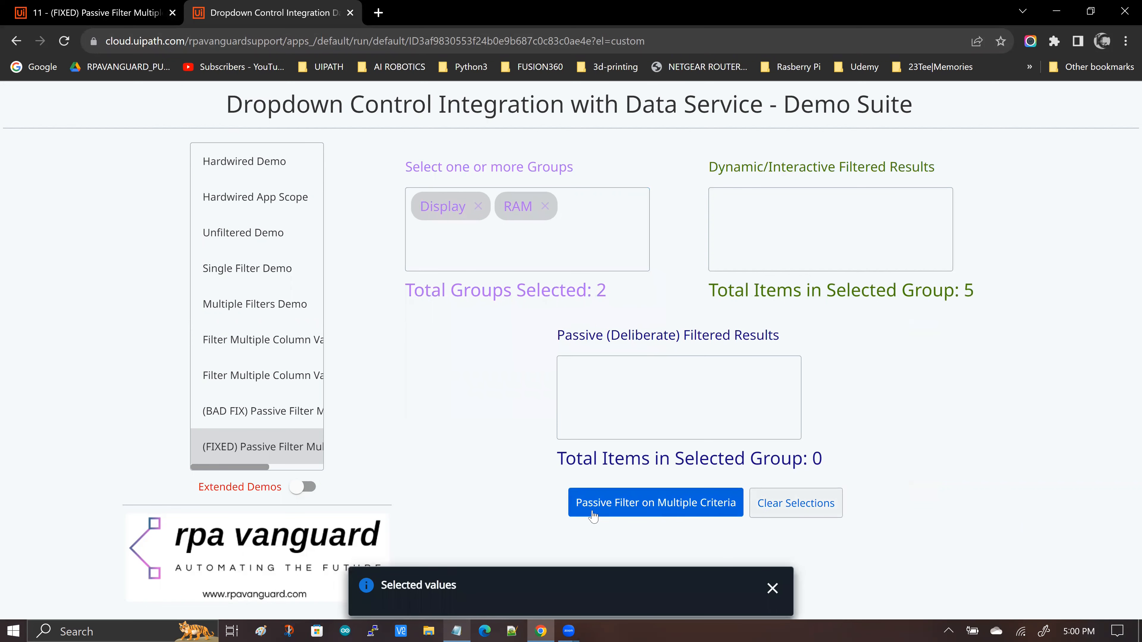
pyautogui.click(816, 507)
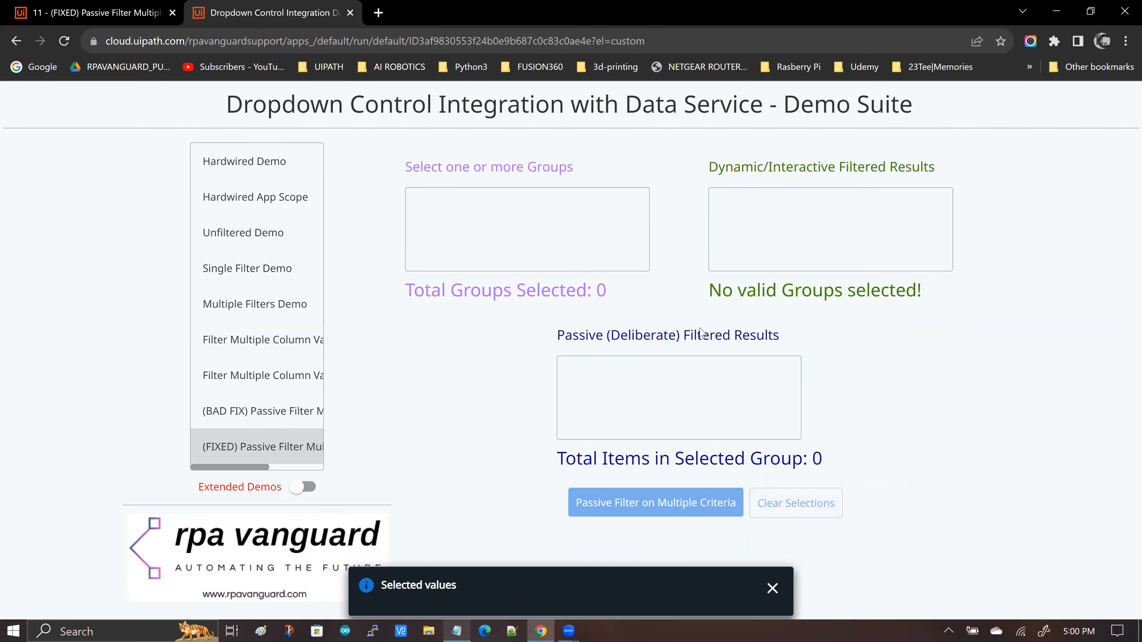
# Return to App Studio and review the Set Values click rules of the Clear Selections button
pyautogui.click(110, 16)
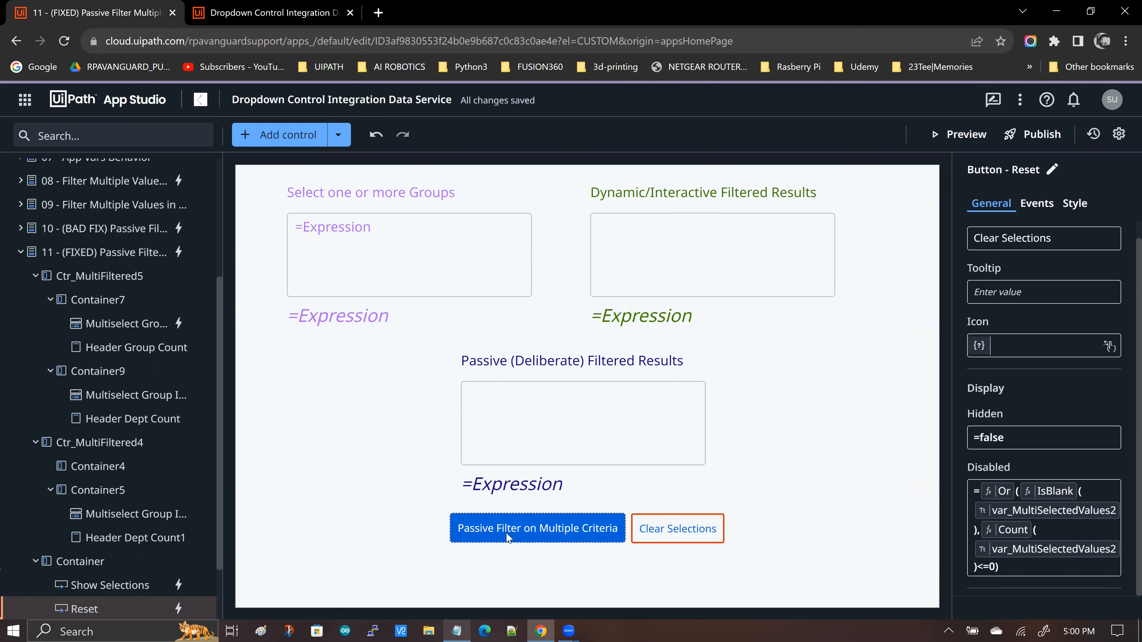
pyautogui.click(674, 536)
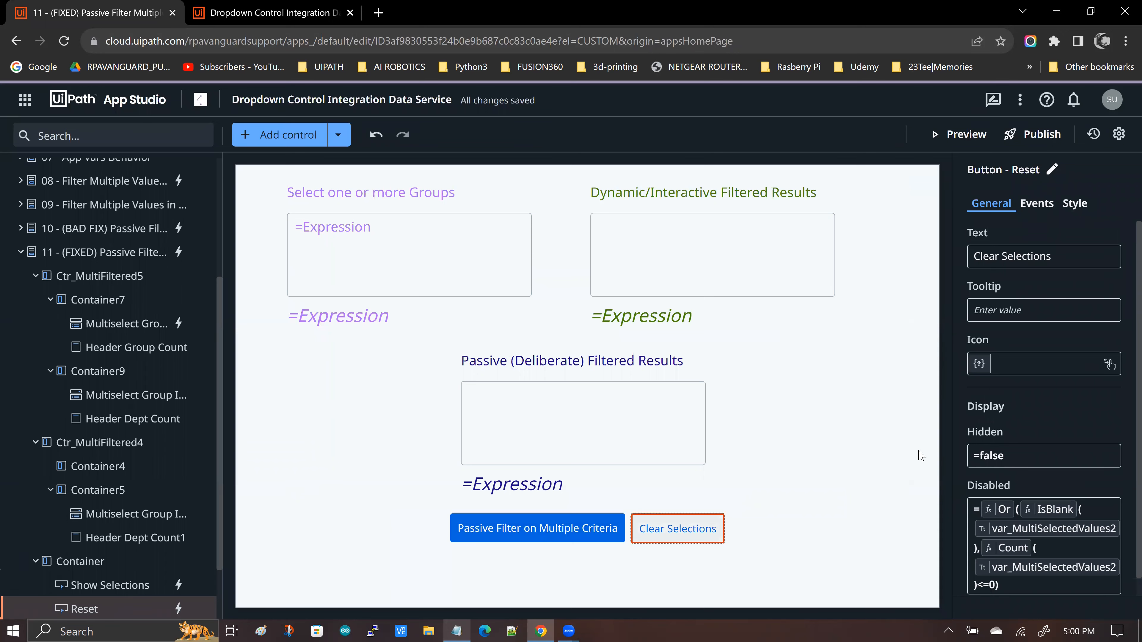
pyautogui.click(1036, 202)
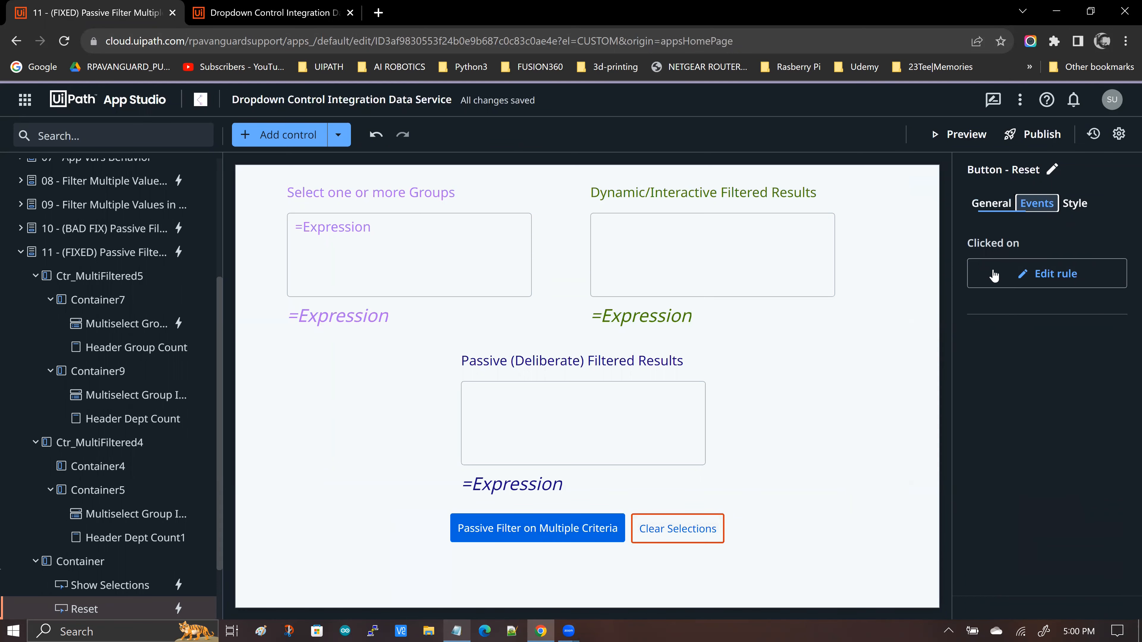
pyautogui.click(993, 276)
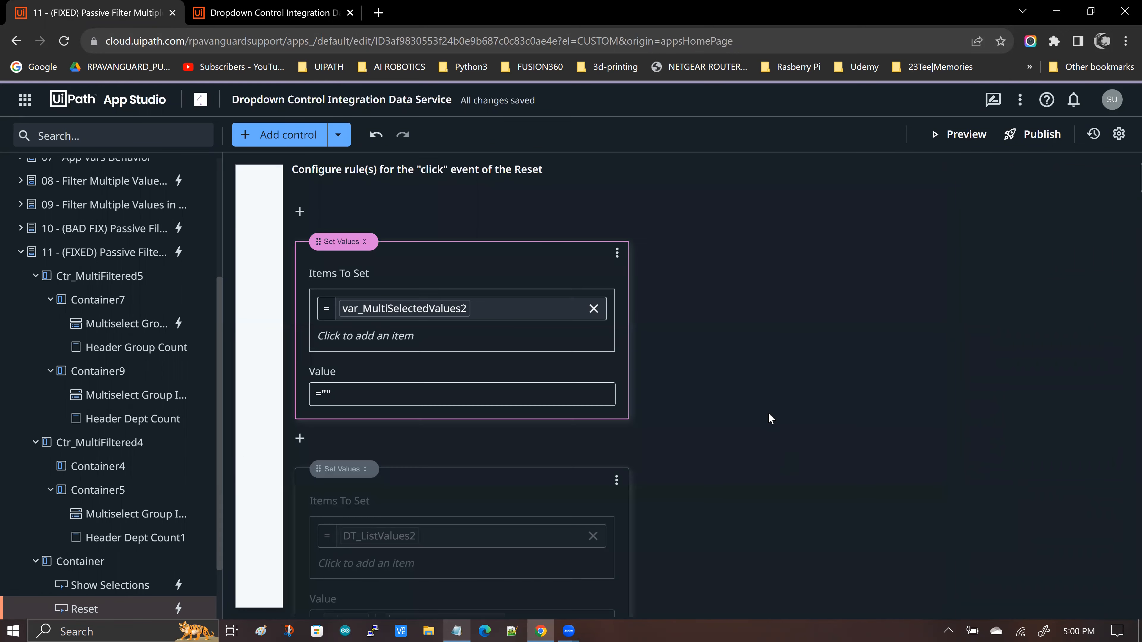
pyautogui.scroll(-1, 770, 421)
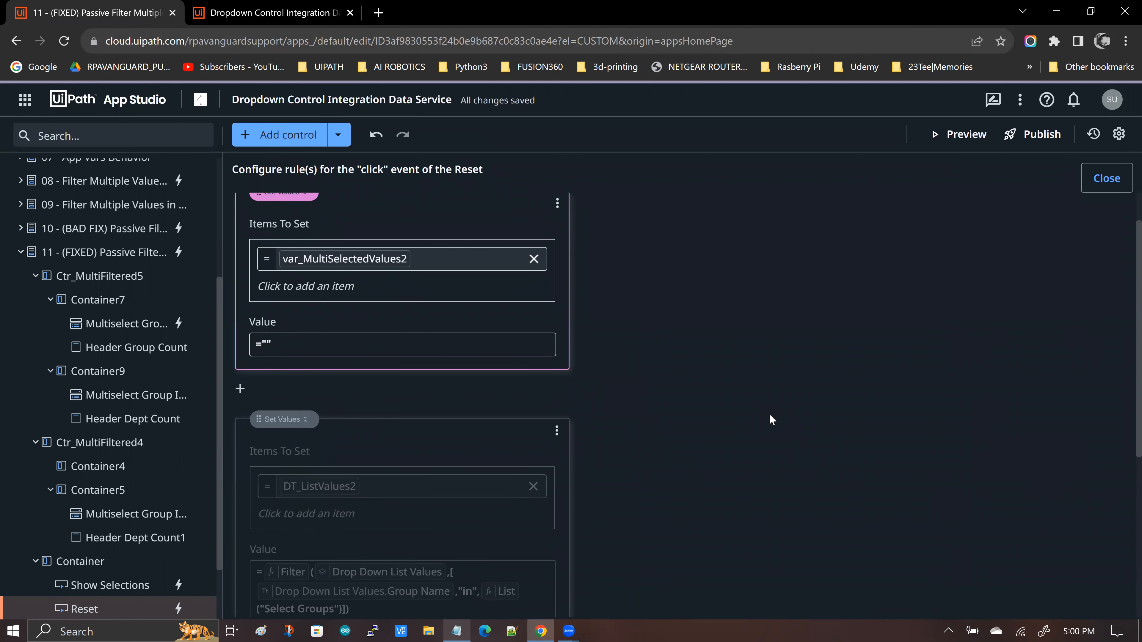
pyautogui.scroll(1, 771, 416)
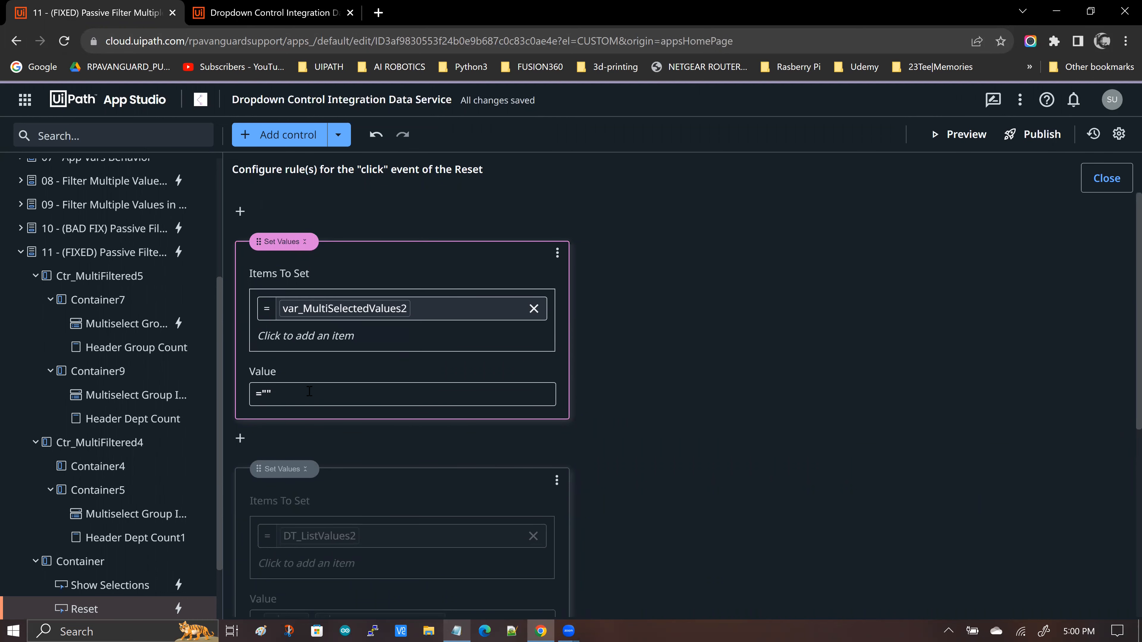
pyautogui.scroll(-7, 362, 463)
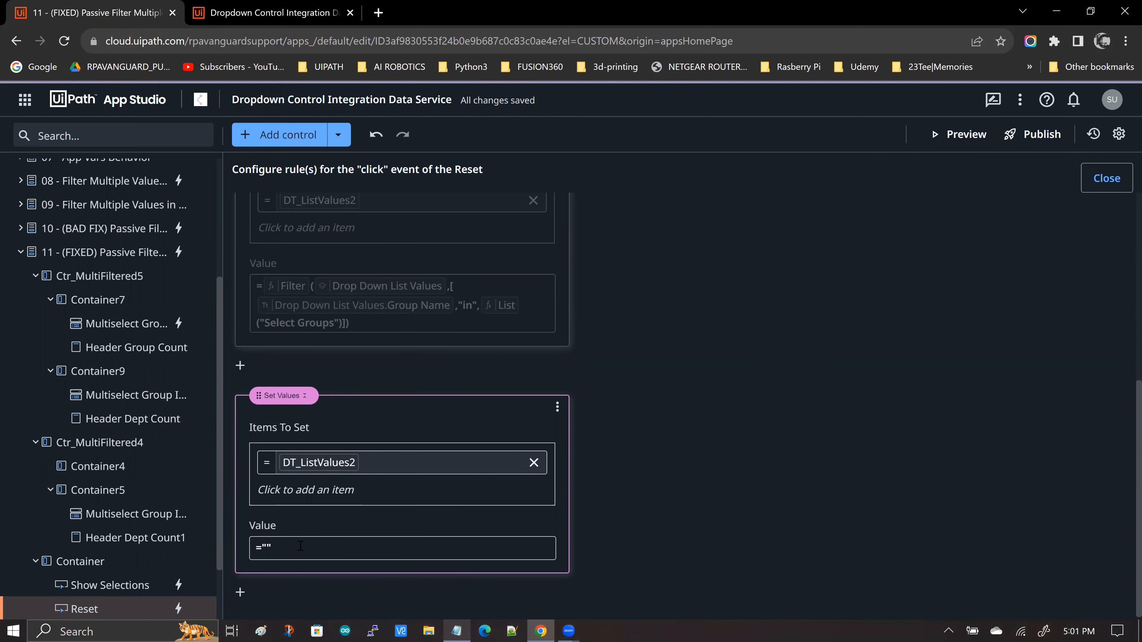
pyautogui.click(1106, 178)
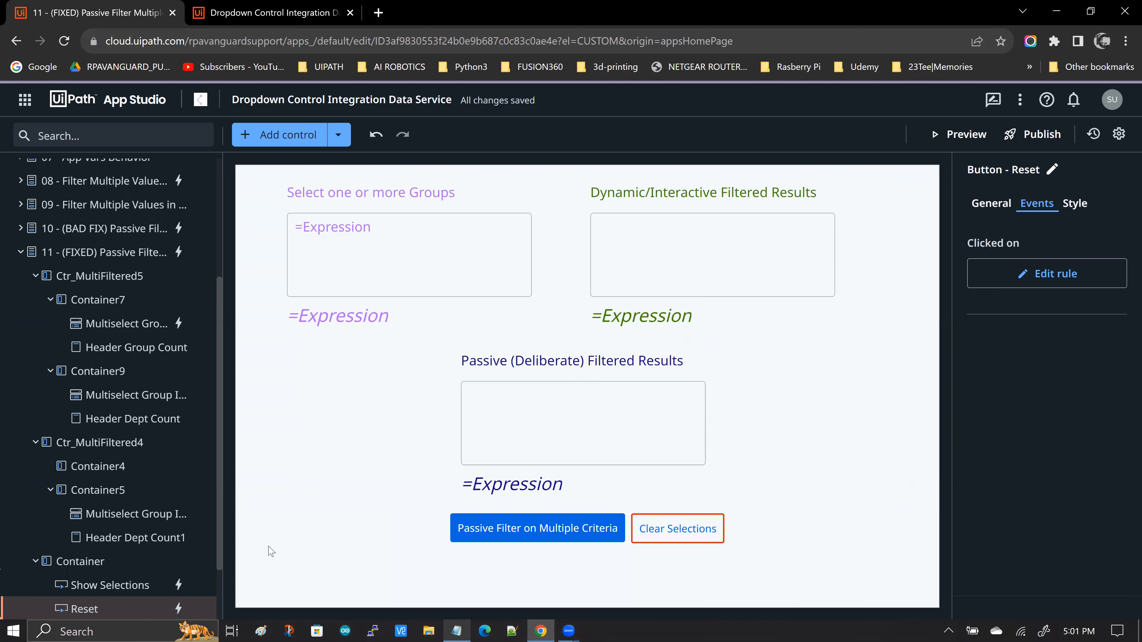
# Review the Set Values rules in the Loaded event of the 11 - (FIXED) Passive Filter page, including the disabled one
pyautogui.click(295, 428)
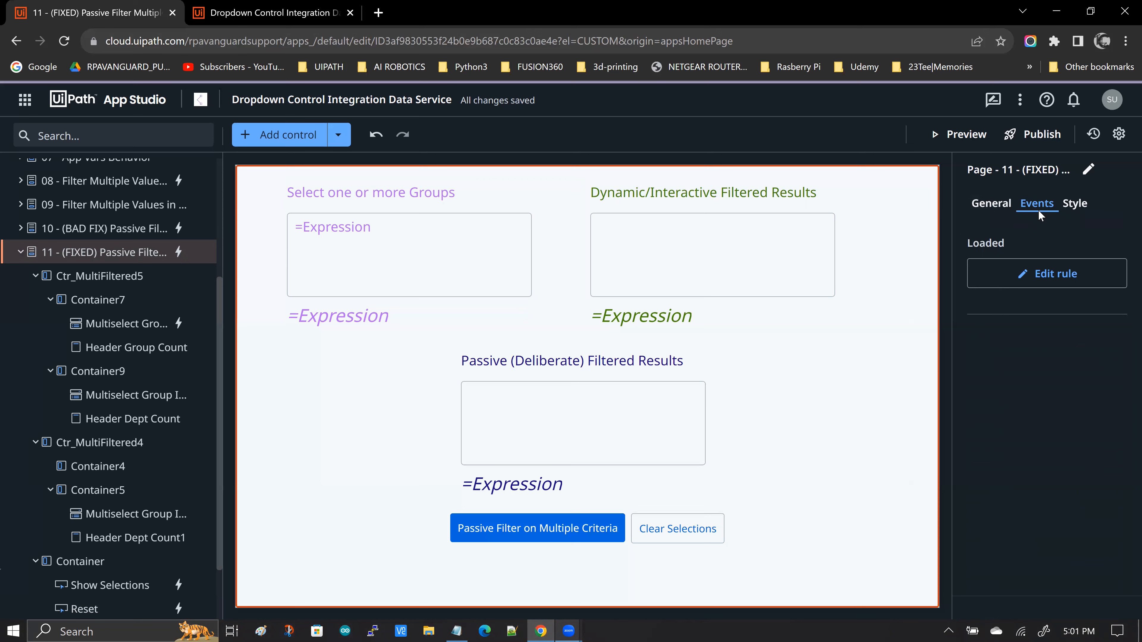
pyautogui.click(1052, 276)
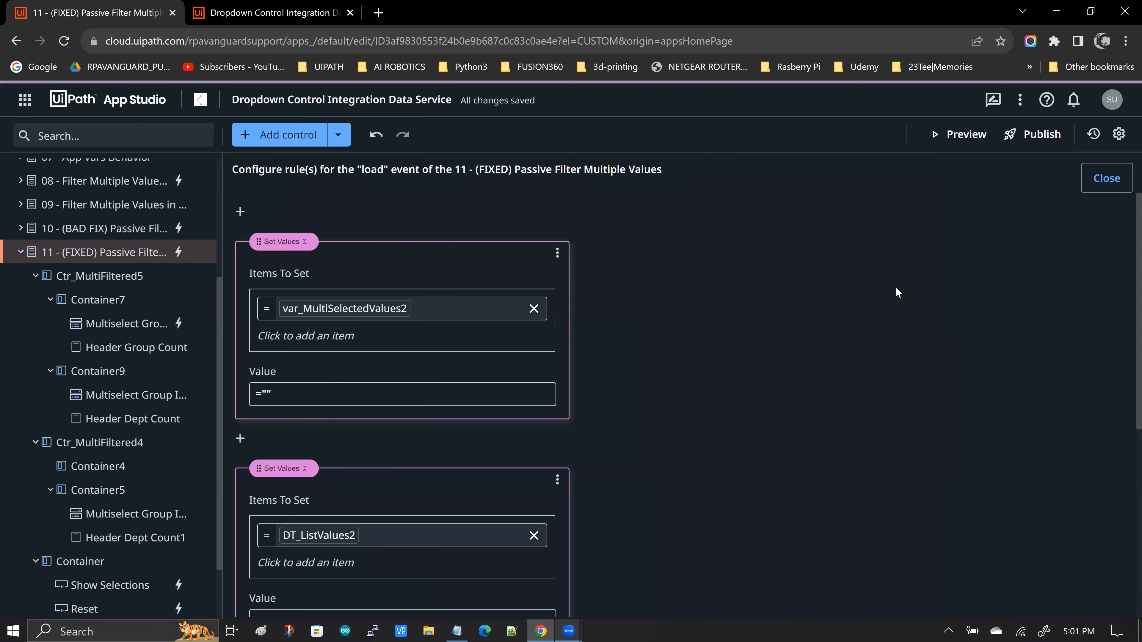
pyautogui.scroll(-1, 895, 287)
pyautogui.scroll(1, 895, 287)
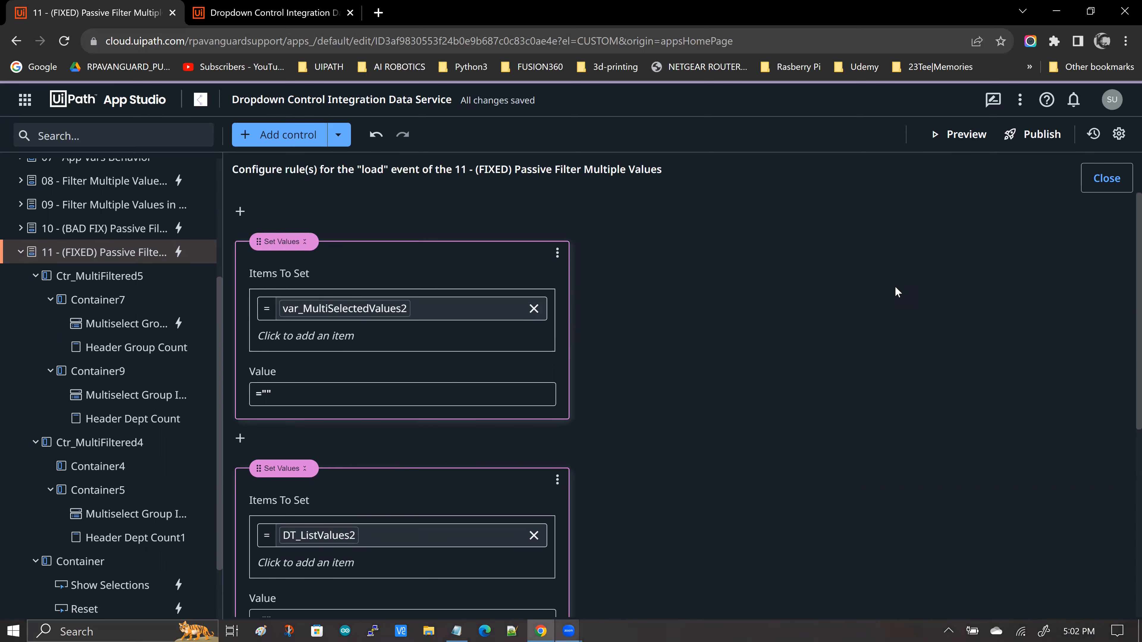
pyautogui.scroll(-2, 859, 318)
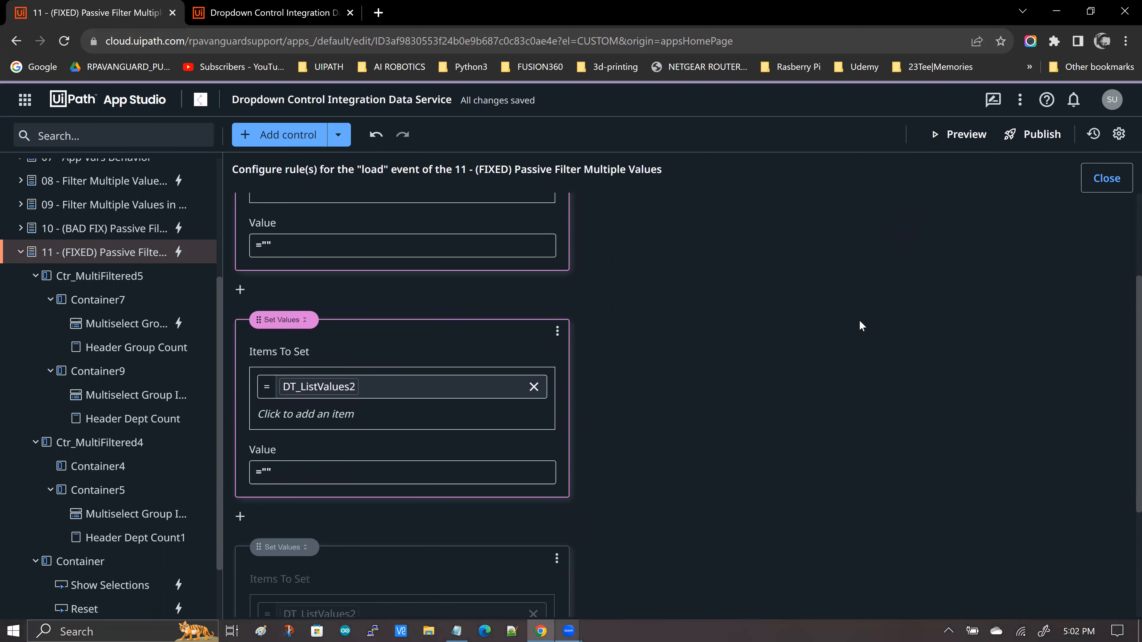
pyautogui.scroll(2, 861, 326)
pyautogui.scroll(-2, 863, 328)
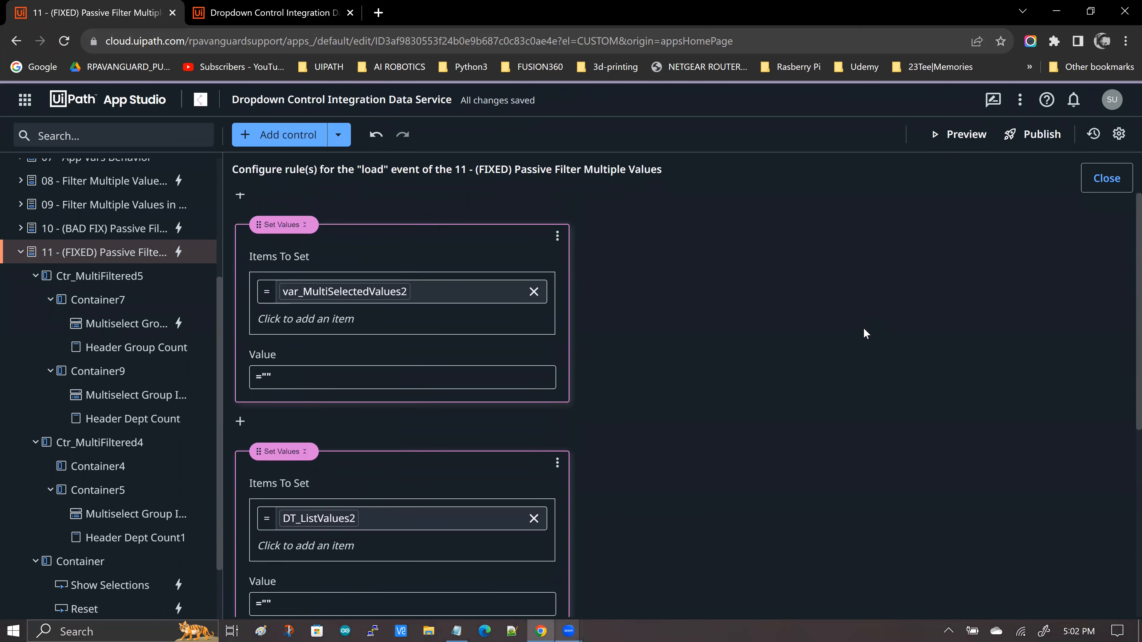
pyautogui.scroll(-2, 863, 329)
pyautogui.scroll(-2, 863, 329)
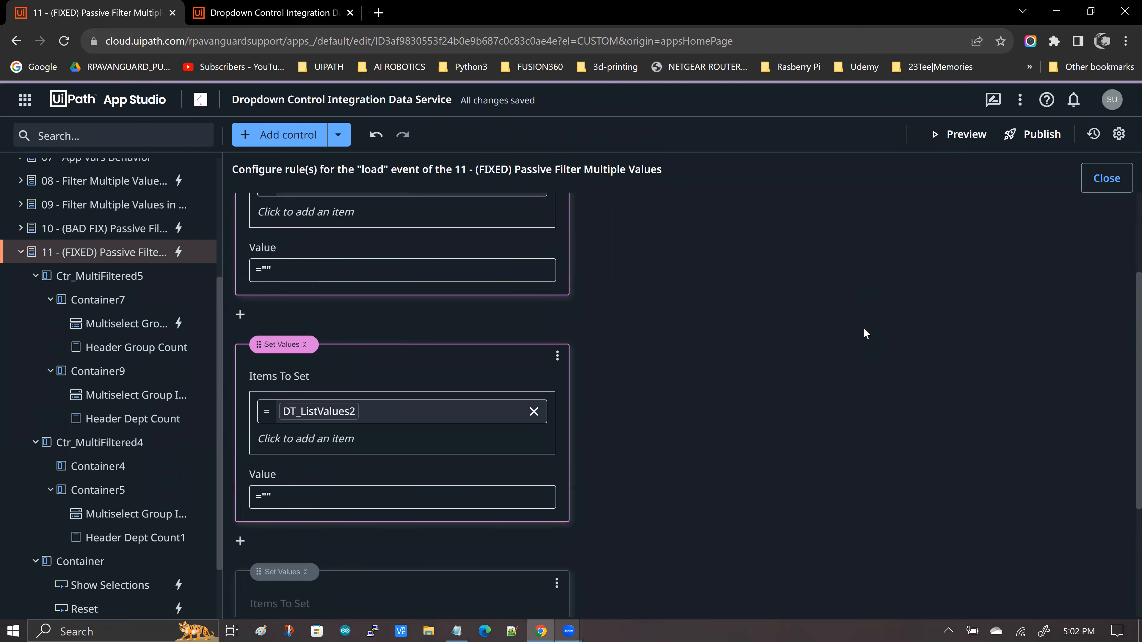
pyautogui.scroll(5, 864, 327)
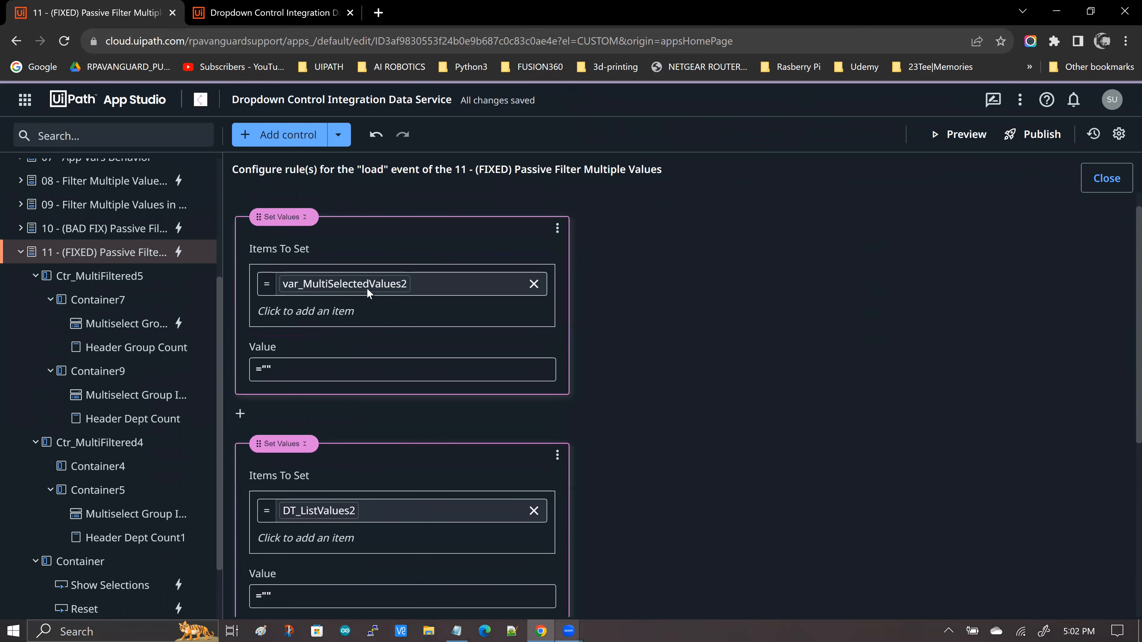
pyautogui.scroll(-2, 584, 341)
pyautogui.scroll(-1, 540, 343)
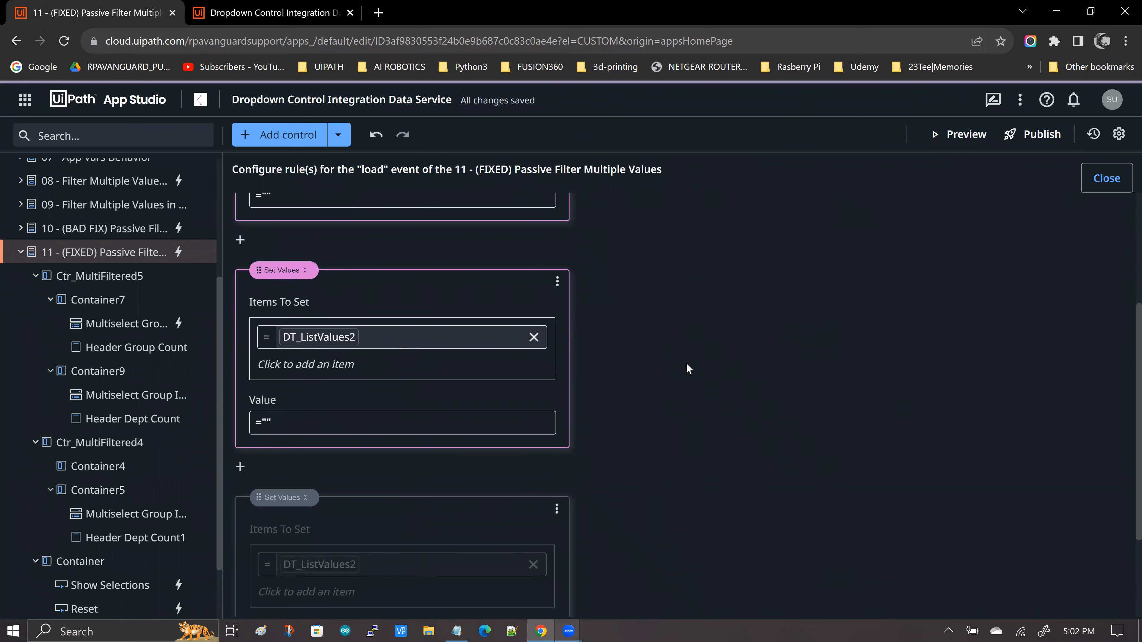
pyautogui.scroll(-3, 687, 368)
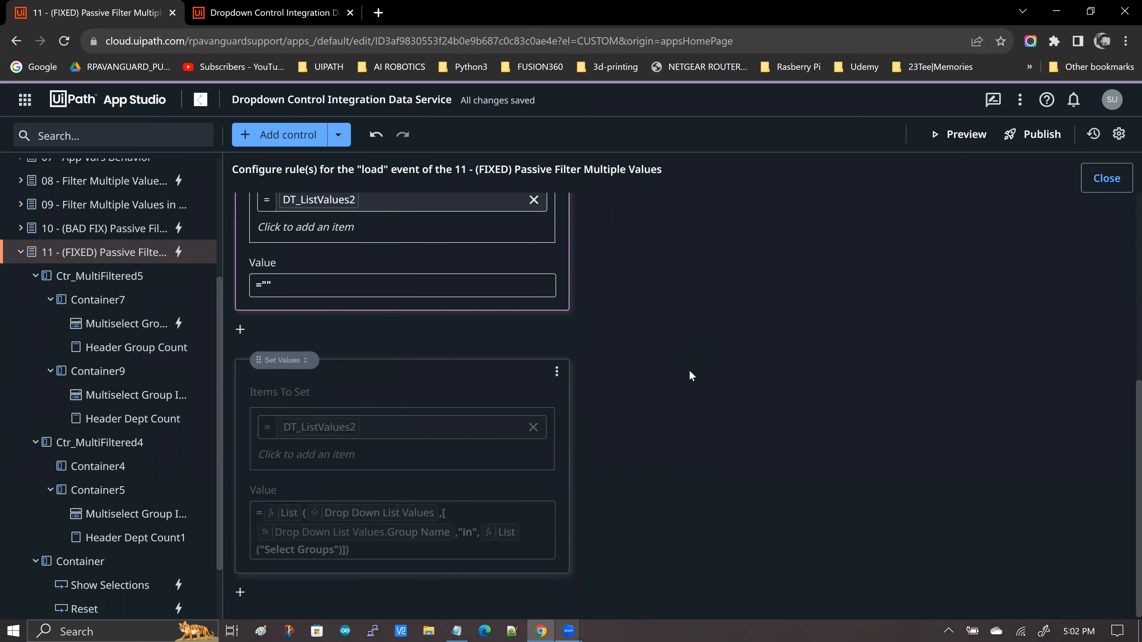
# Switch to the running demo app, choose the Display and Storage groups, run the passive filter and view the passive results list
pyautogui.click(265, 13)
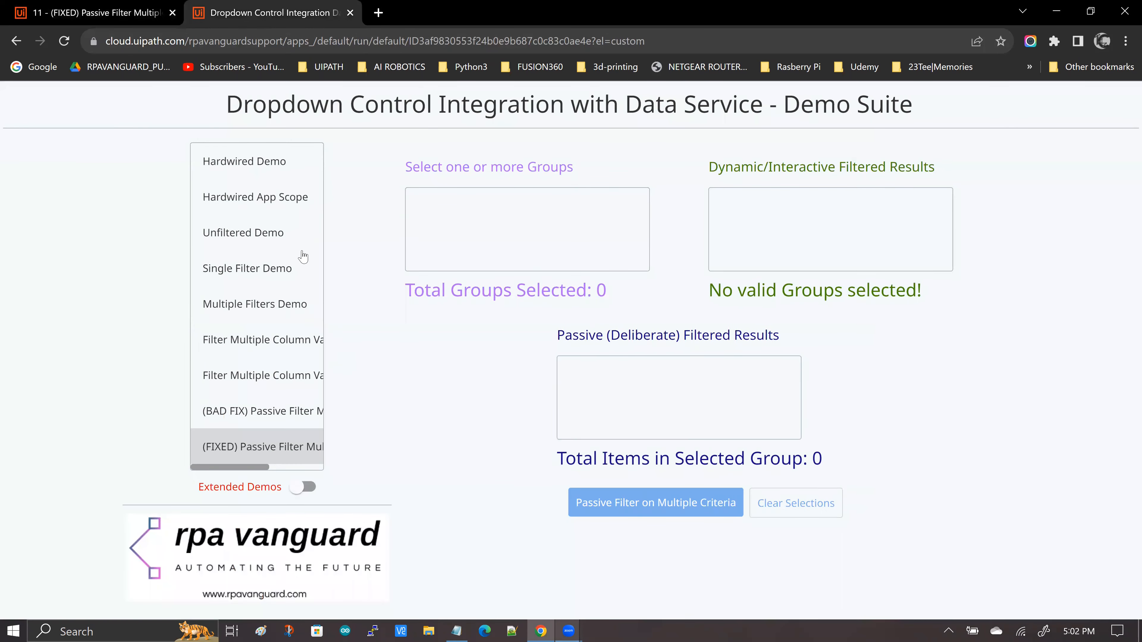
pyautogui.click(503, 248)
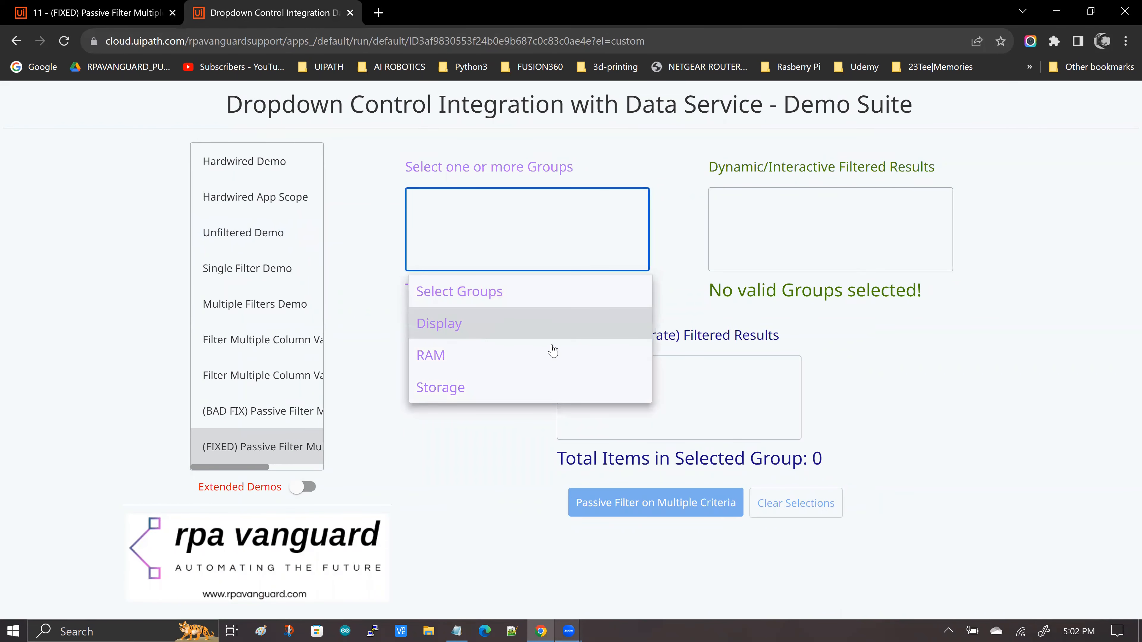
pyautogui.click(477, 386)
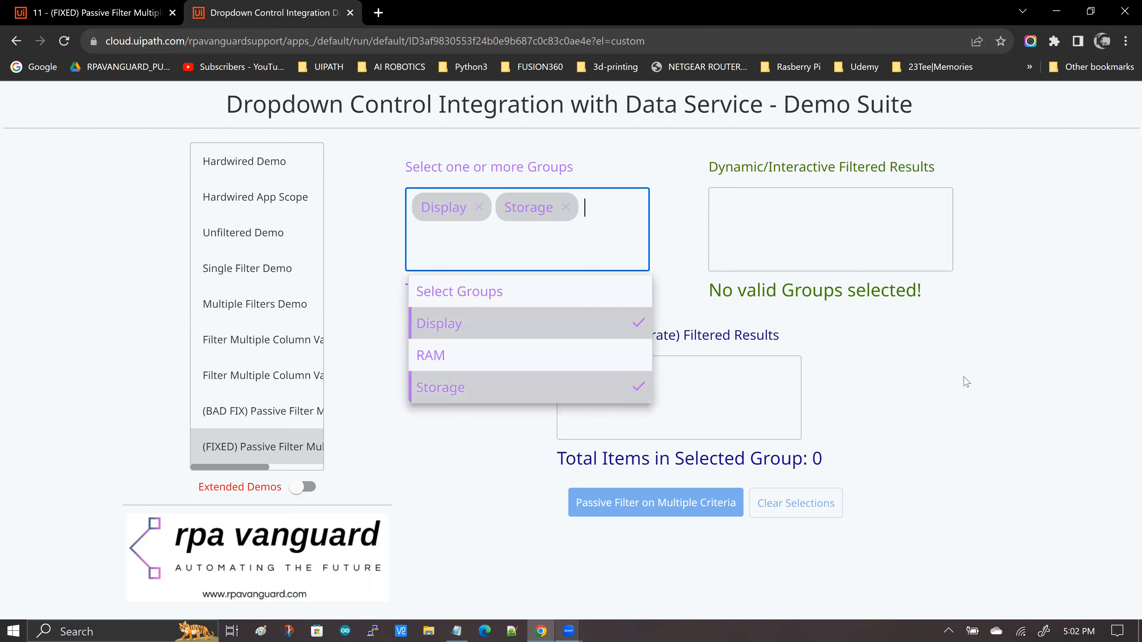
pyautogui.click(940, 346)
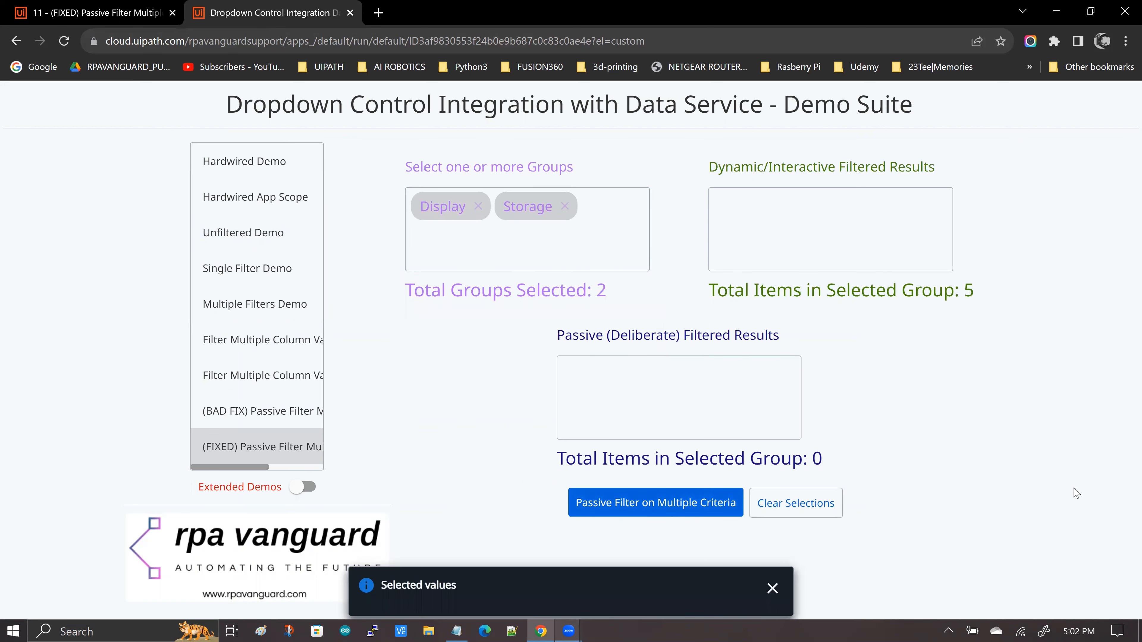
pyautogui.click(775, 401)
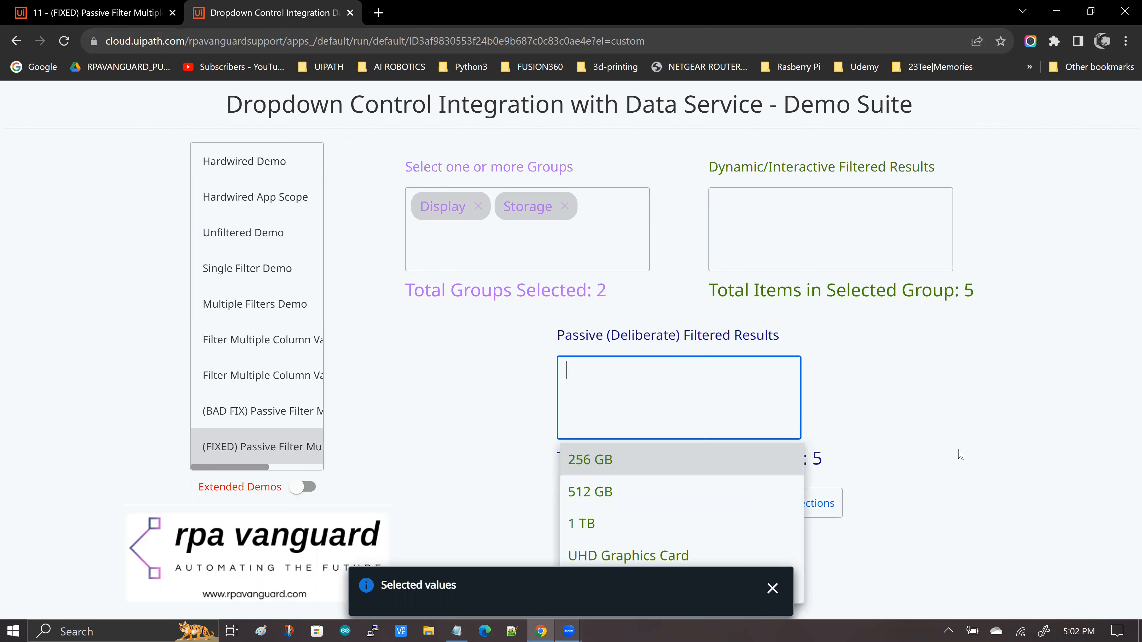
pyautogui.click(978, 450)
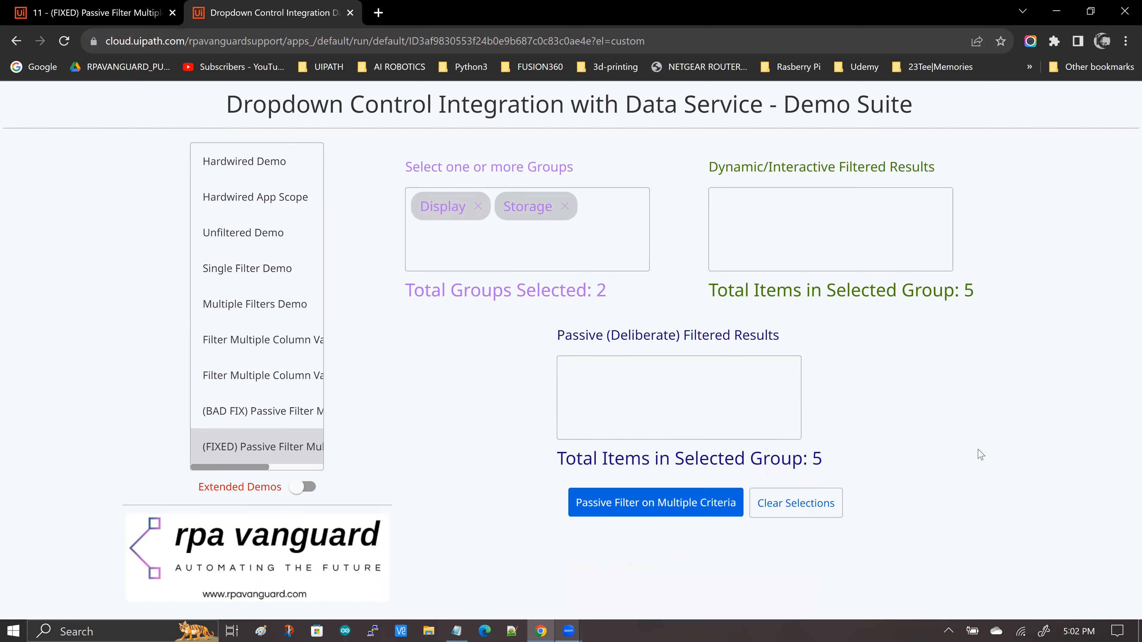
# Switch to the Hardwired Demo and return to the (FIXED) Passive Filter demo to check its selections on reload
pyautogui.click(260, 166)
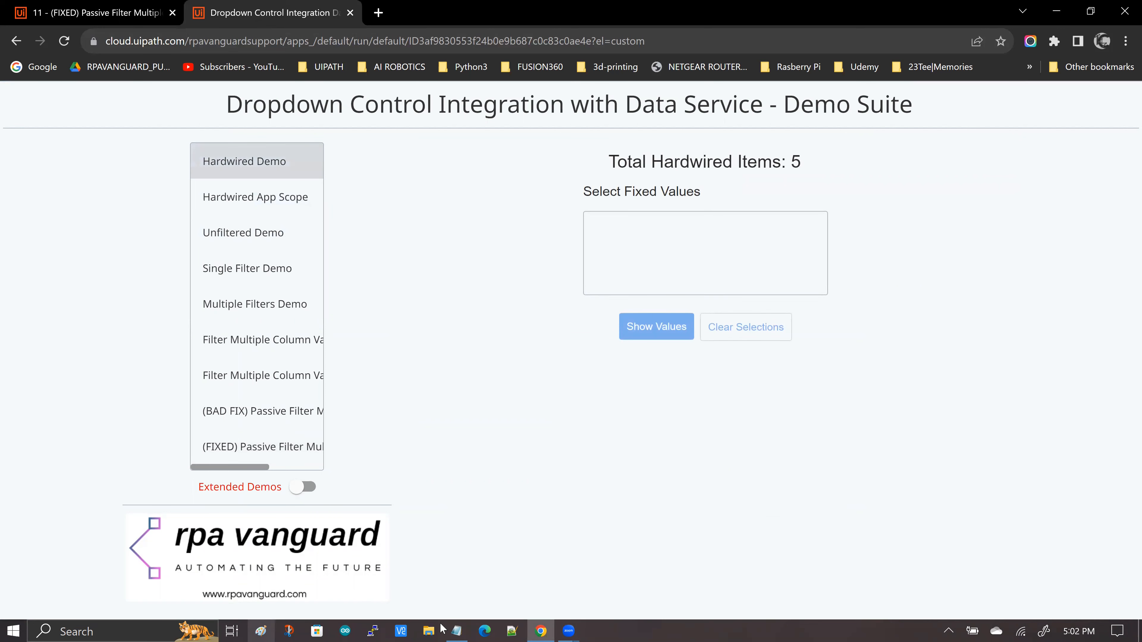
pyautogui.click(261, 448)
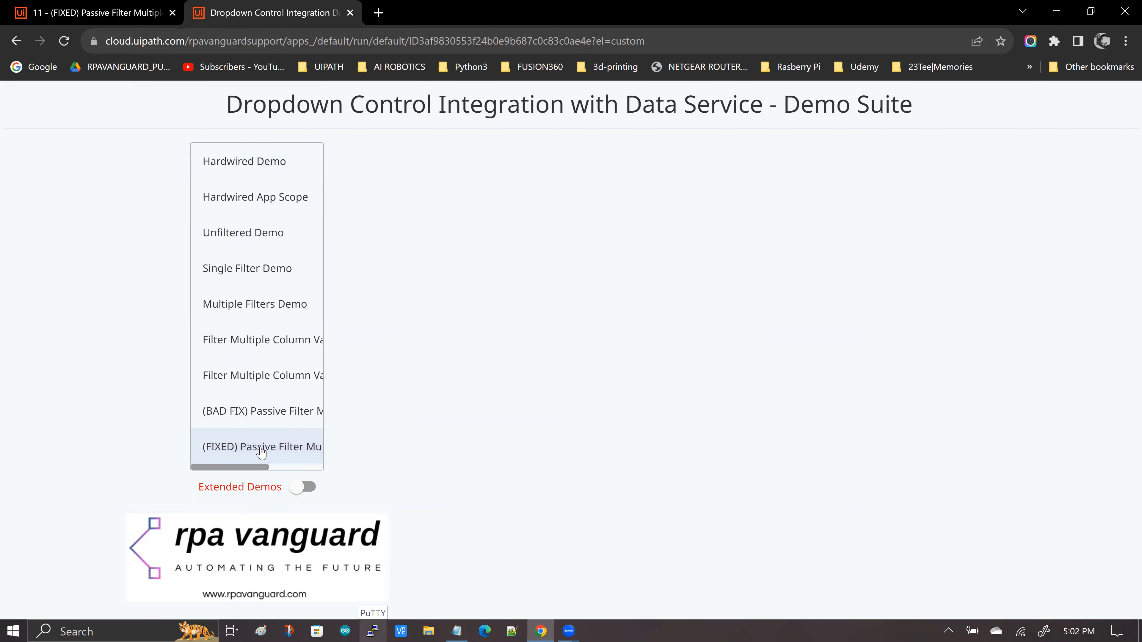